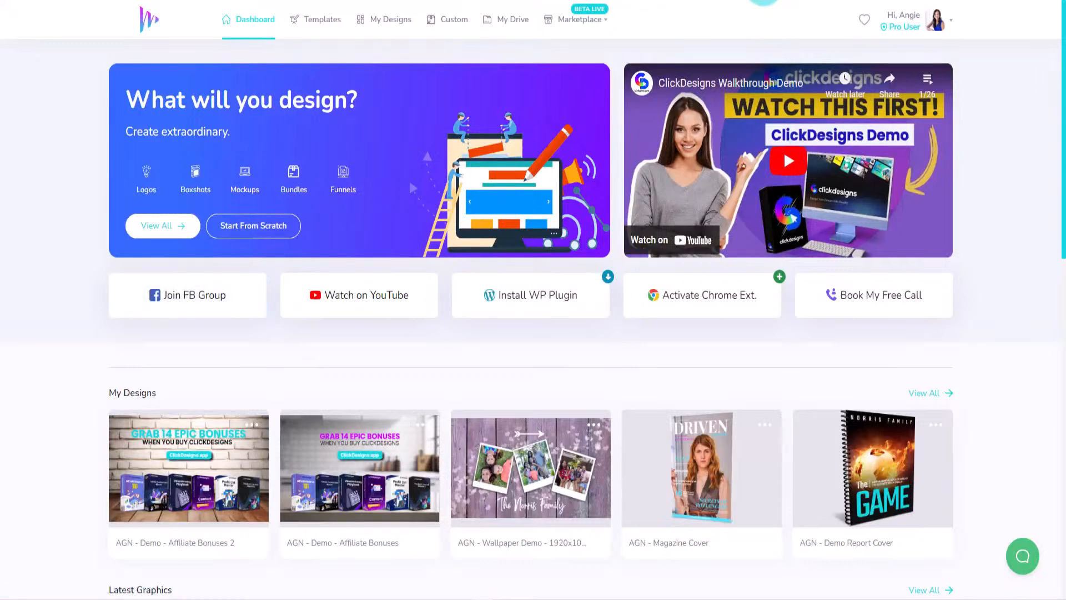
- Start a new blank canvas design from scratch named "AGN - F45 Baby Gift"
left_click(256, 228)
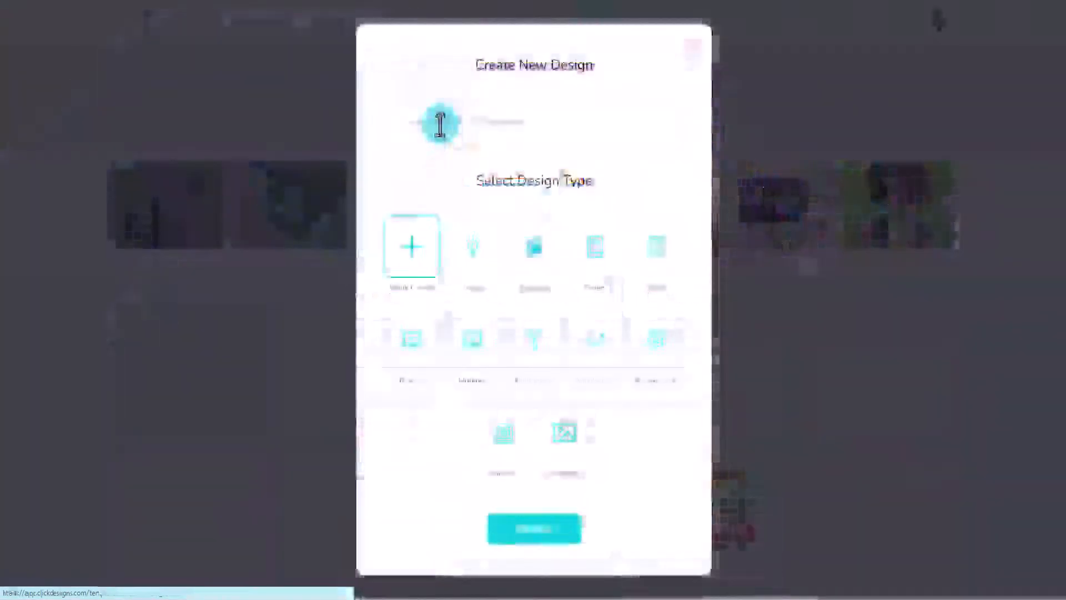
left_click(435, 123)
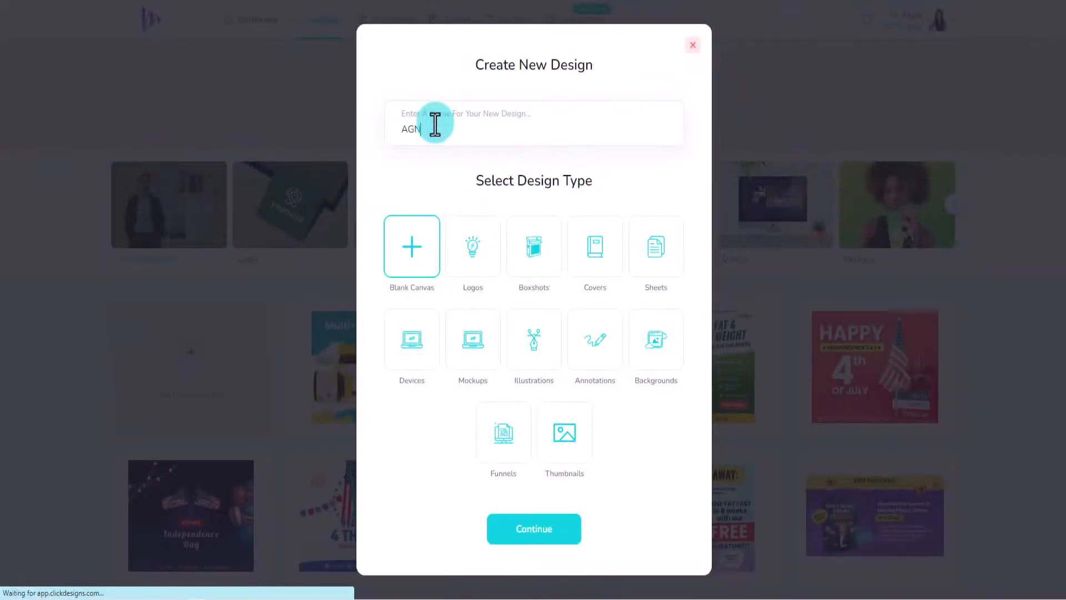
type("AGN - F")
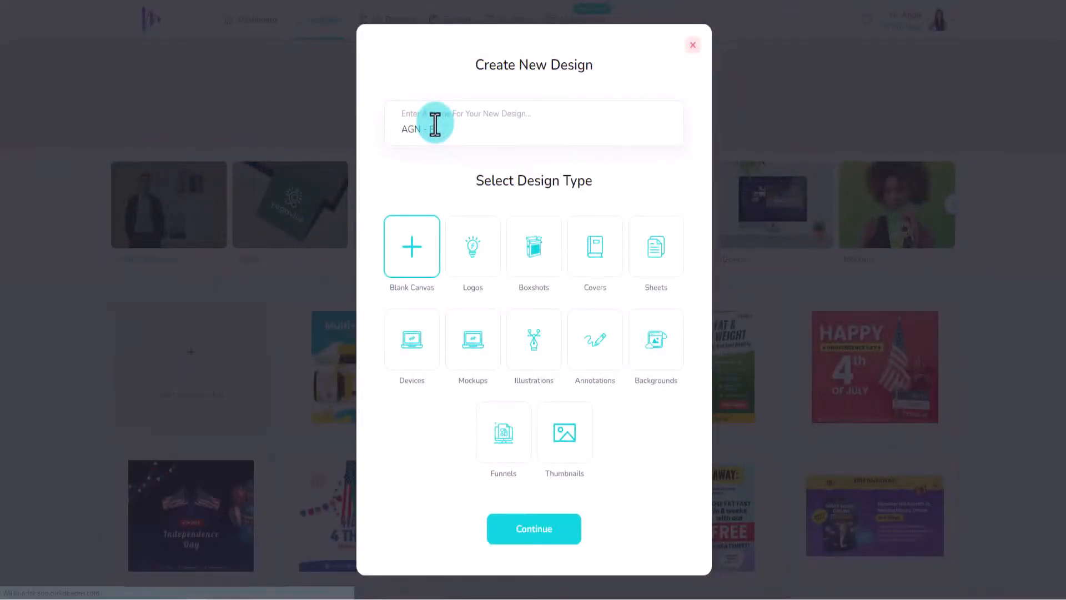
type(" B15 BB")
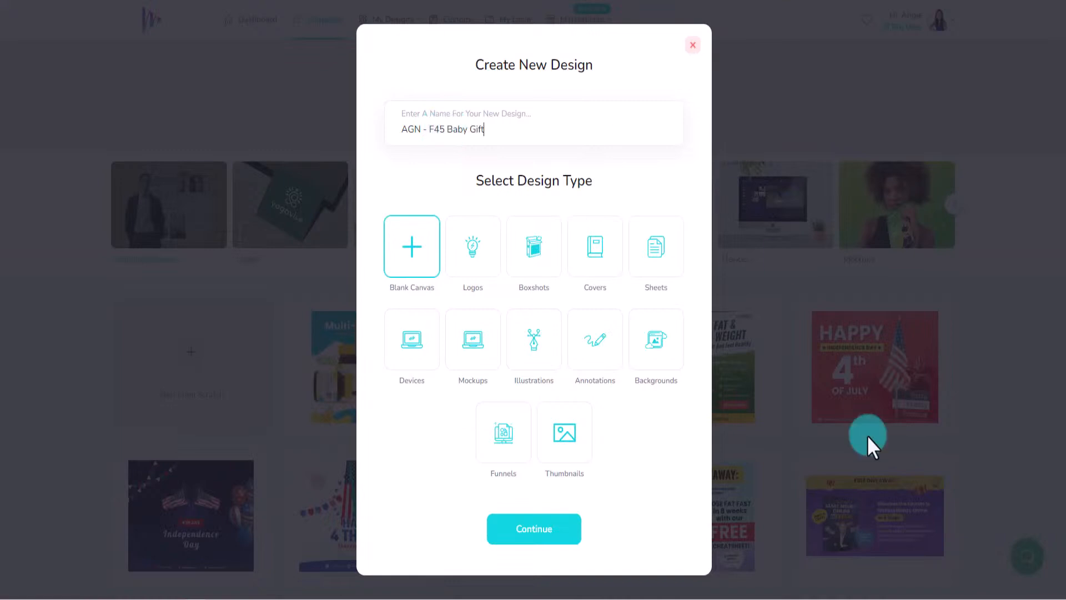
left_click(531, 533)
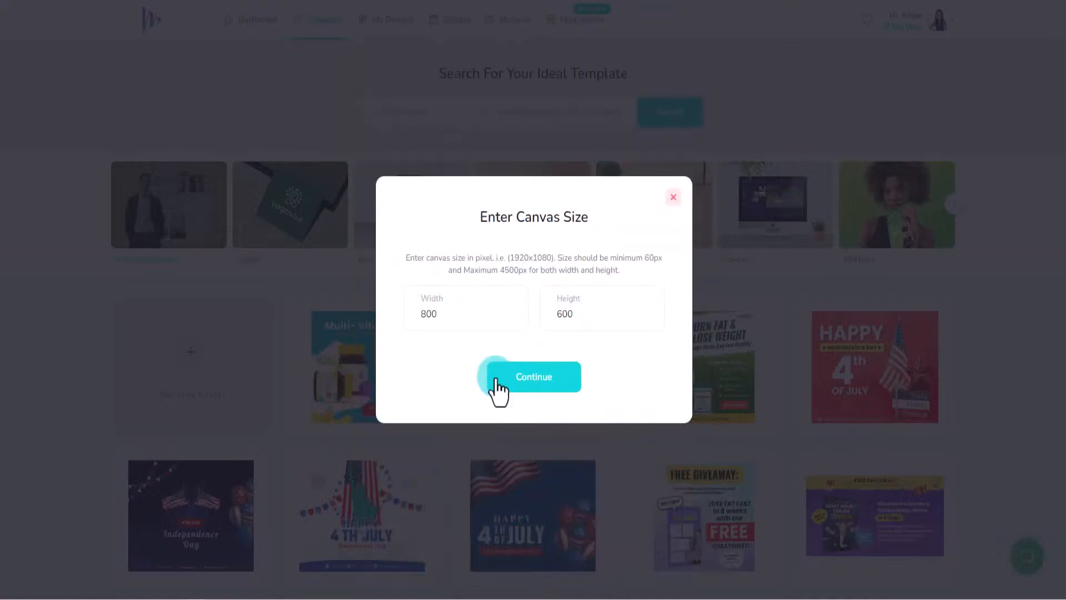
- Set the canvas size to 1000 by 1000 pixels and create the design
left_click_drag(446, 311, 383, 321)
type("1000")
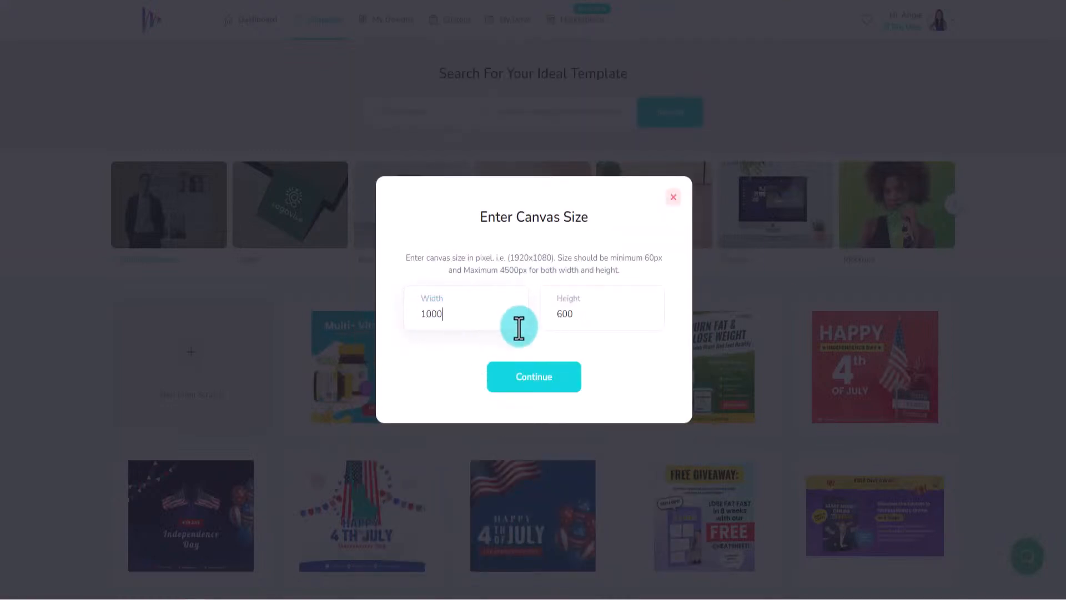
double_click(578, 314)
type("1000")
left_click(547, 379)
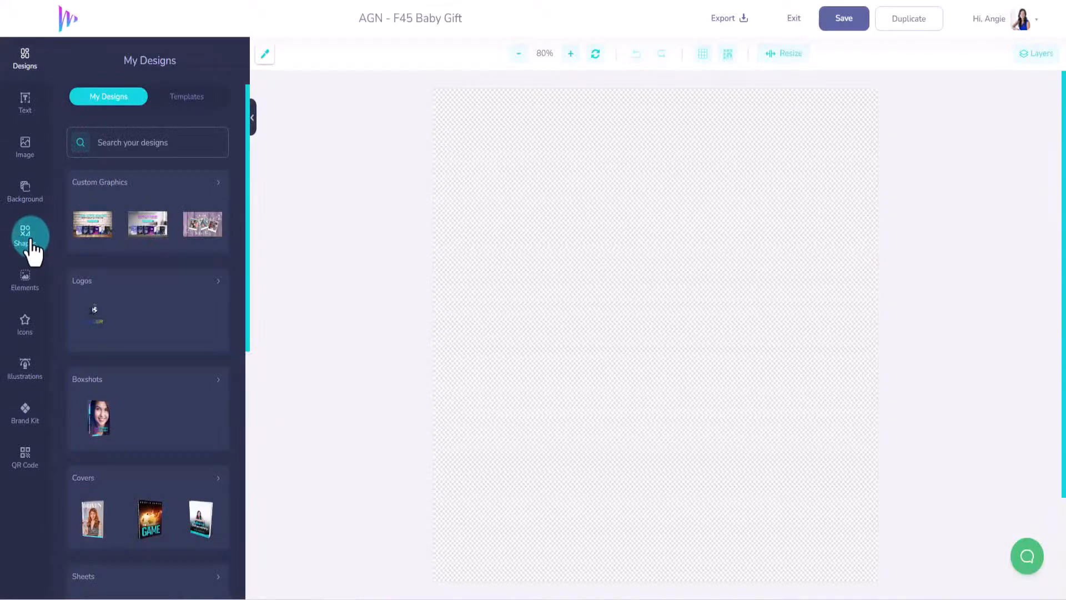
- Add a circle from the basic shapes, enlarge it to nearly fill the canvas and centre it
left_click(32, 247)
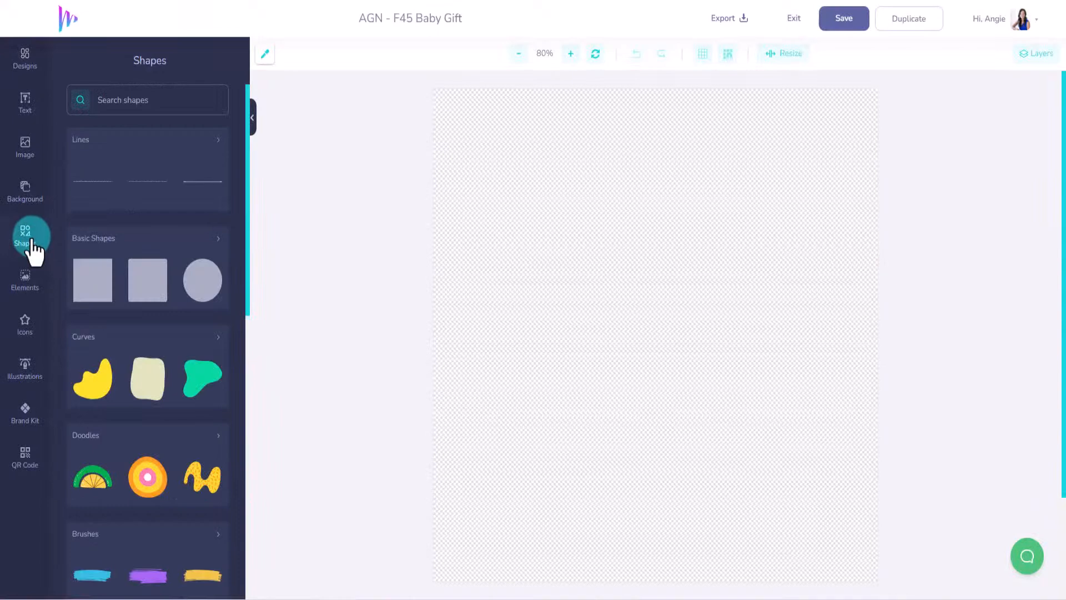
left_click(210, 289)
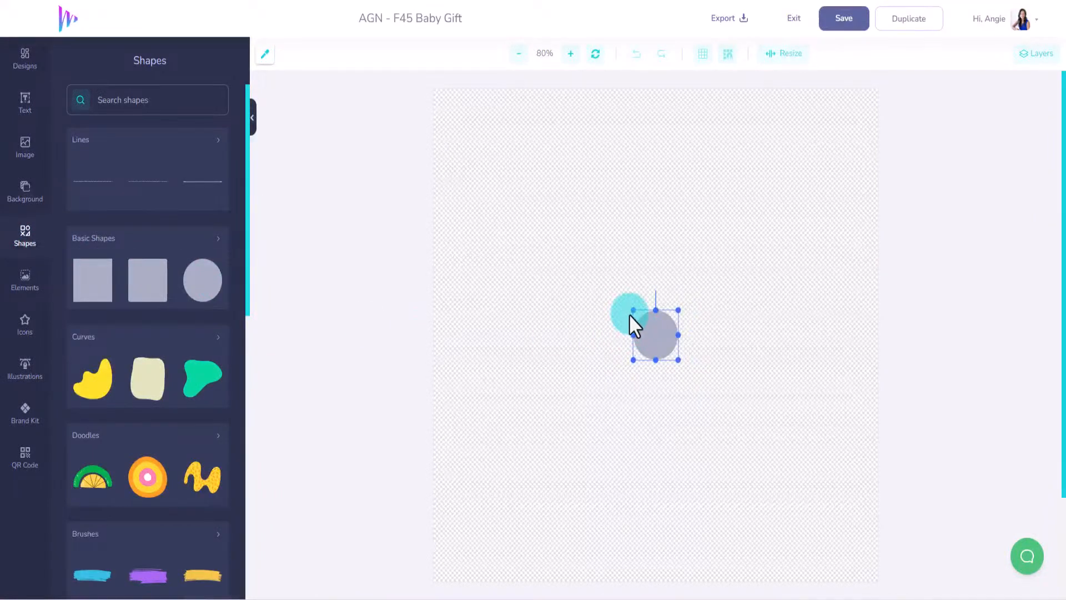
left_click_drag(632, 312, 466, 124)
left_click_drag(690, 371, 848, 569)
left_click_drag(777, 452, 776, 458)
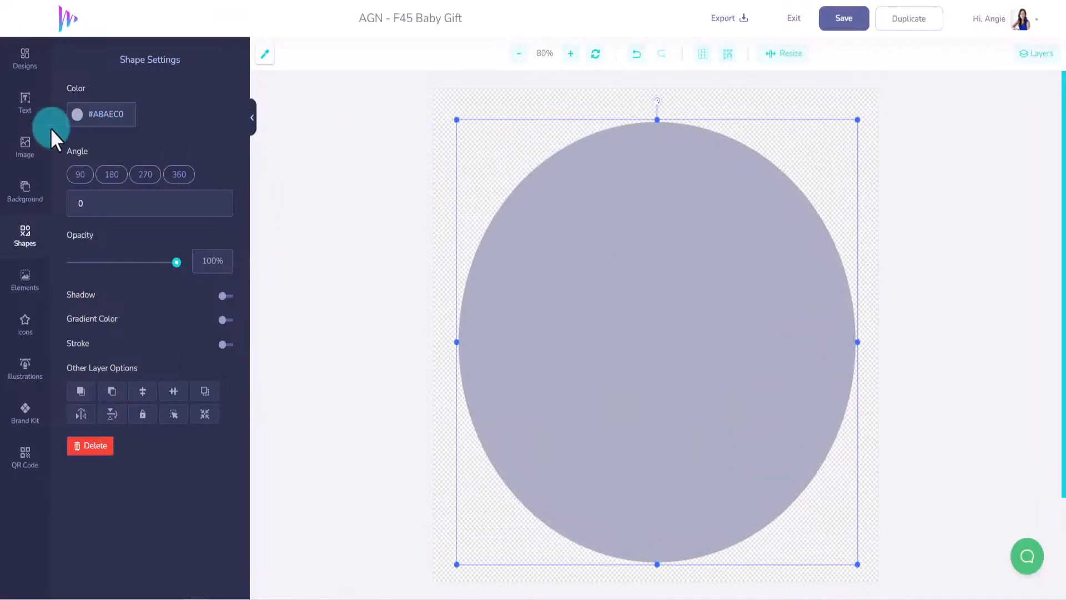
- Upload the F45 Training logo to the image uploads
left_click(28, 158)
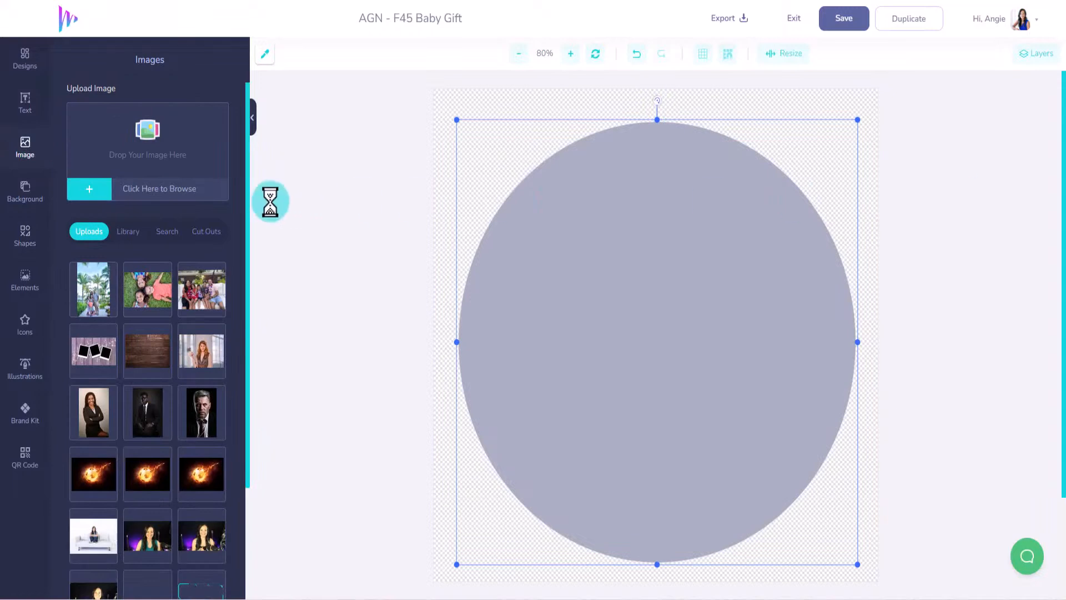
left_click(131, 165)
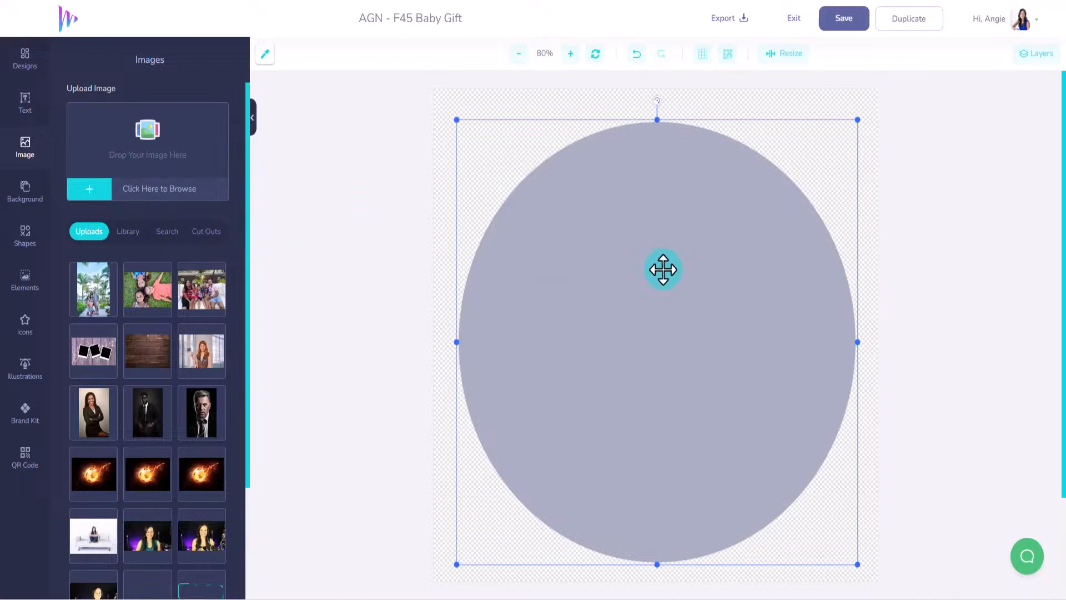
left_click_drag(572, 139, 148, 158)
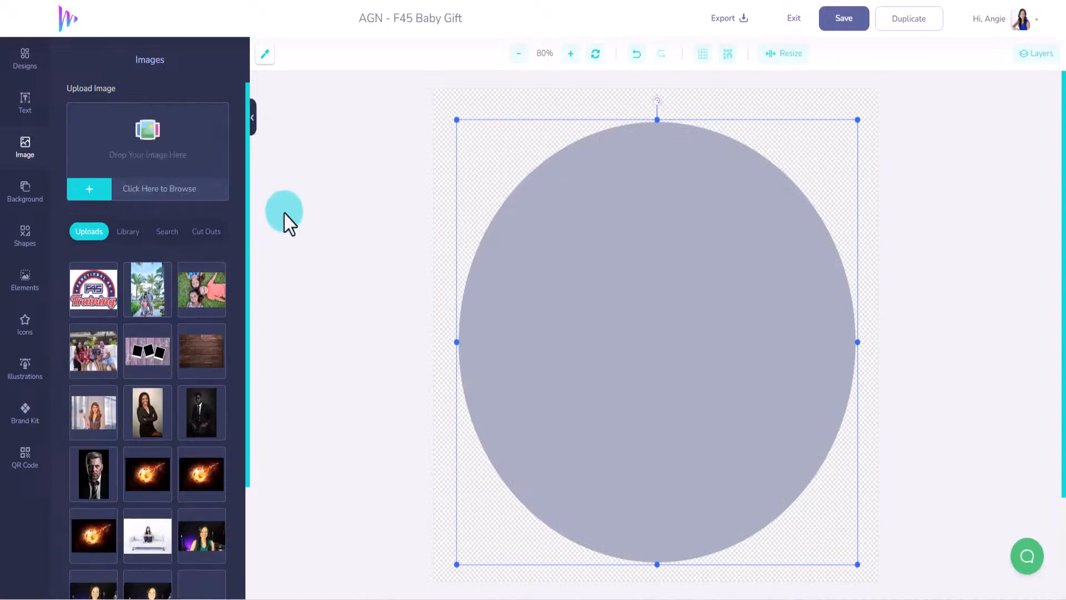
left_click(100, 300)
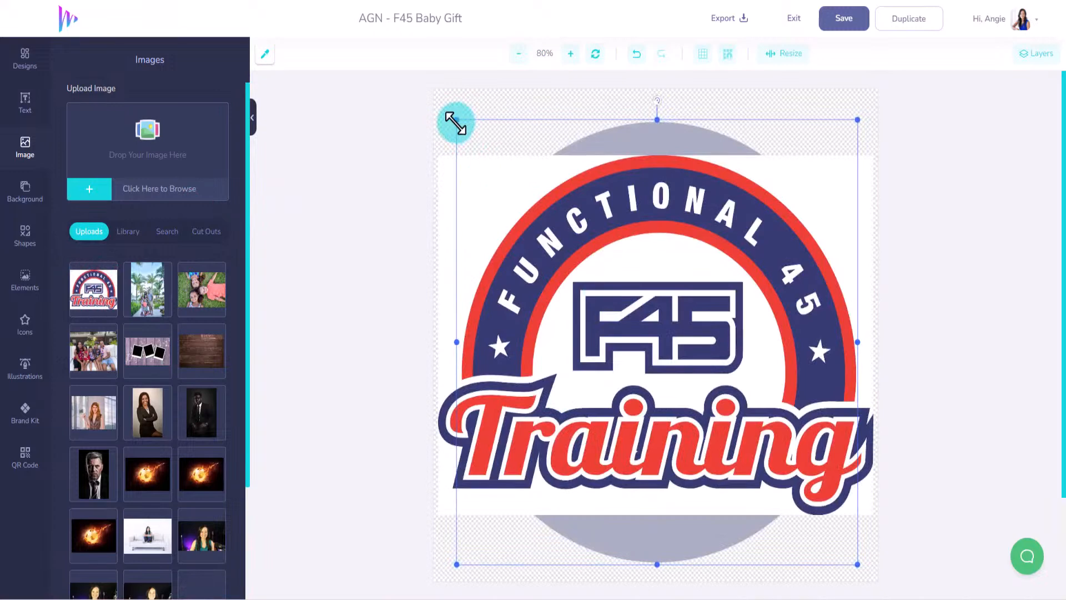
left_click_drag(455, 122, 661, 348)
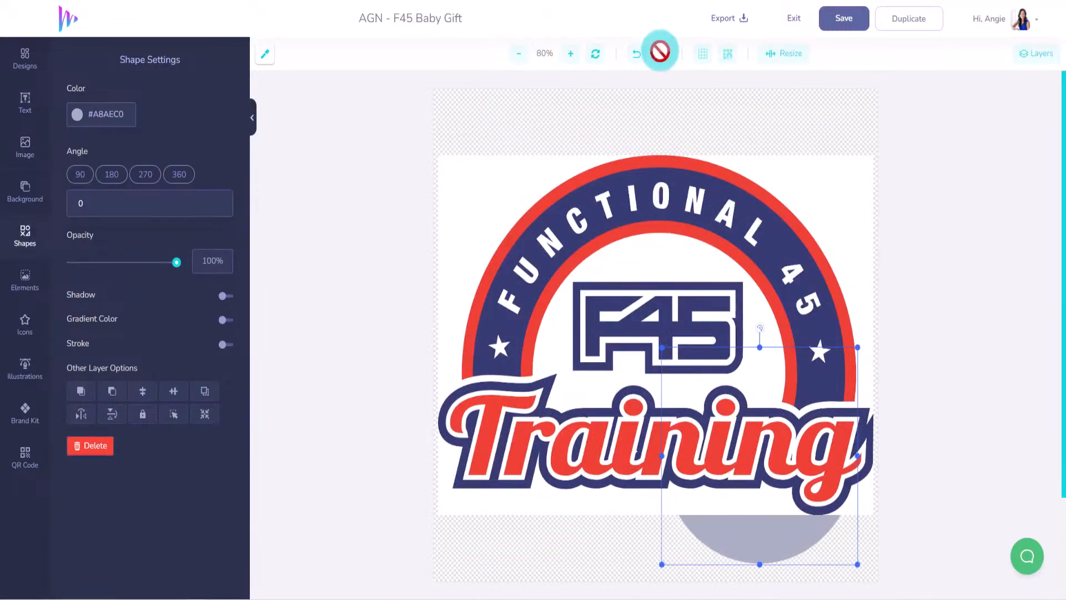
left_click(637, 53)
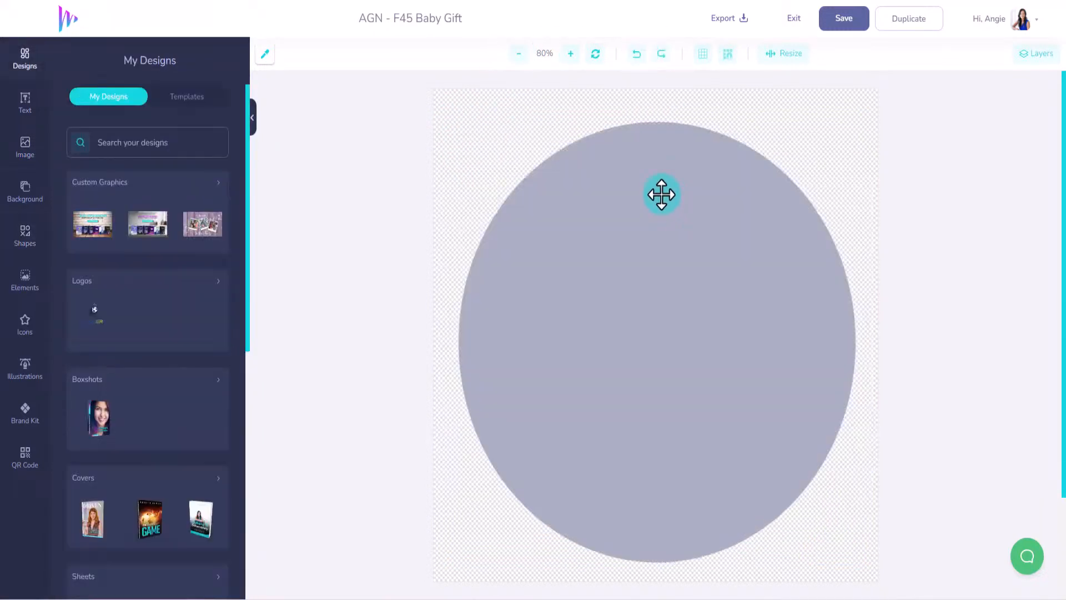
- Place the uploaded F45 Training logo on the canvas and shrink it into the canvas's upper-left corner
left_click(24, 153)
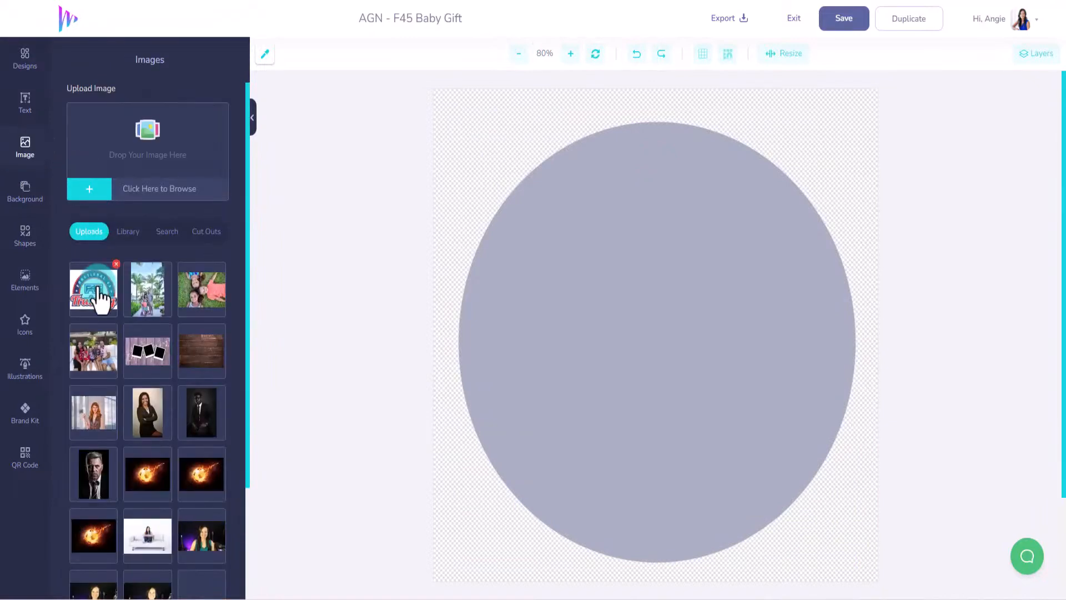
left_click(100, 300)
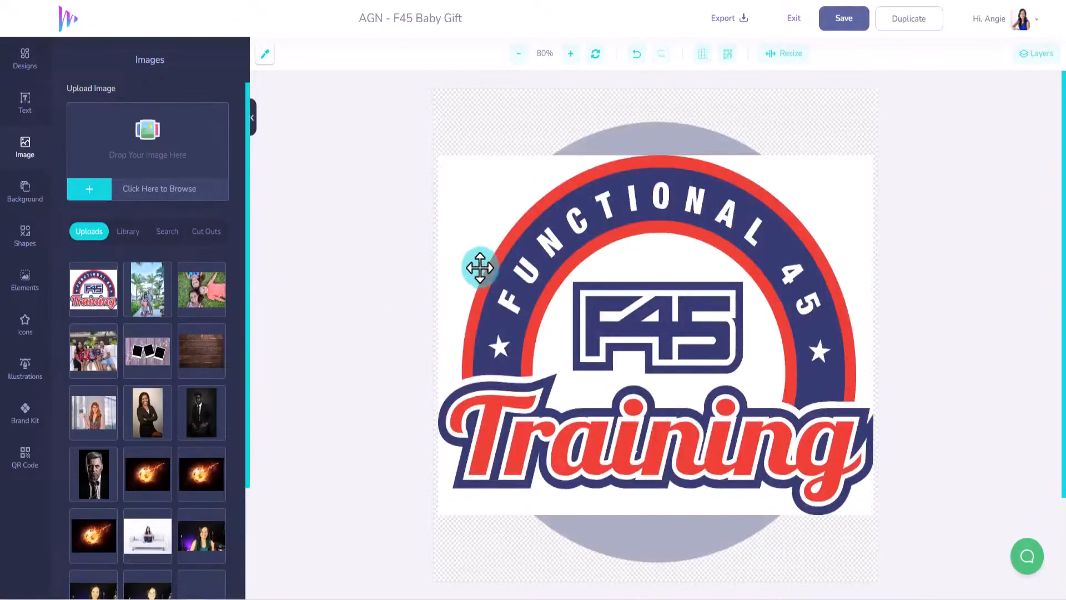
left_click(420, 261)
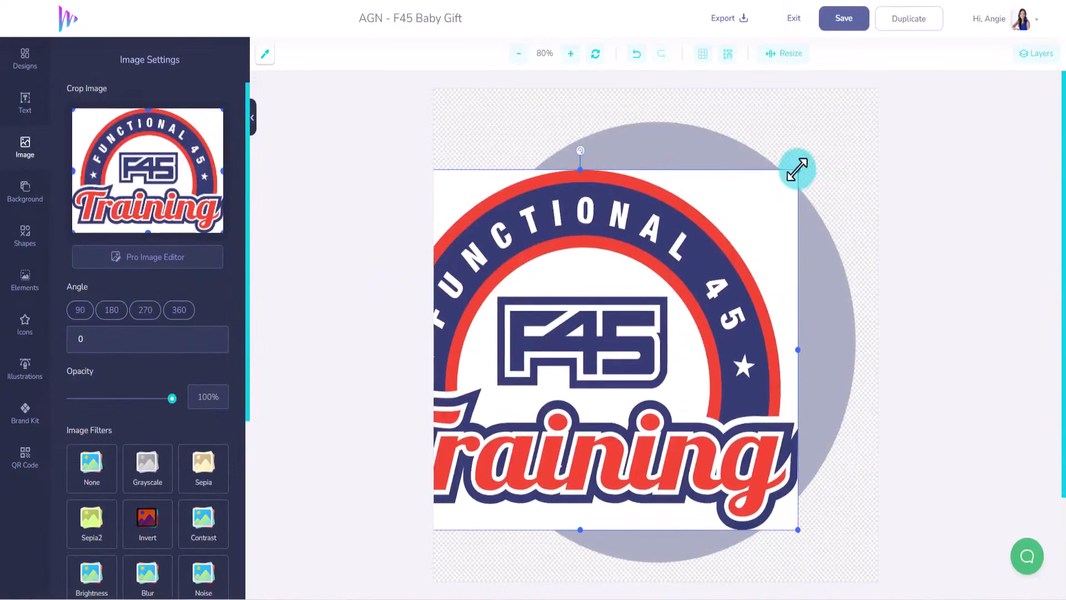
left_click_drag(799, 168, 549, 134)
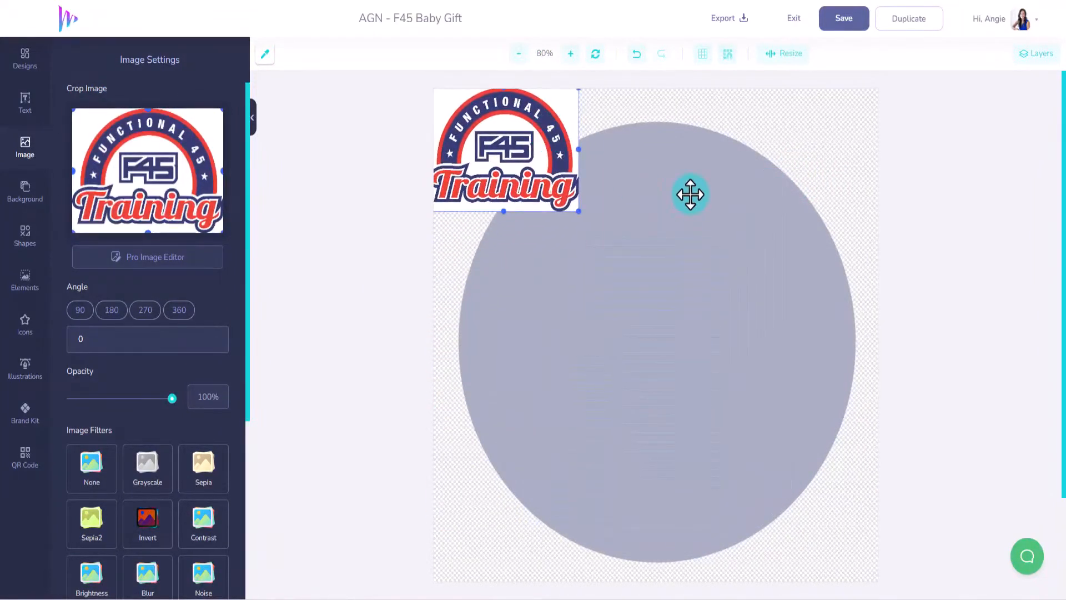
- Sample the red from the F45 logo and recolour the circle with it, #EE4035
left_click(691, 198)
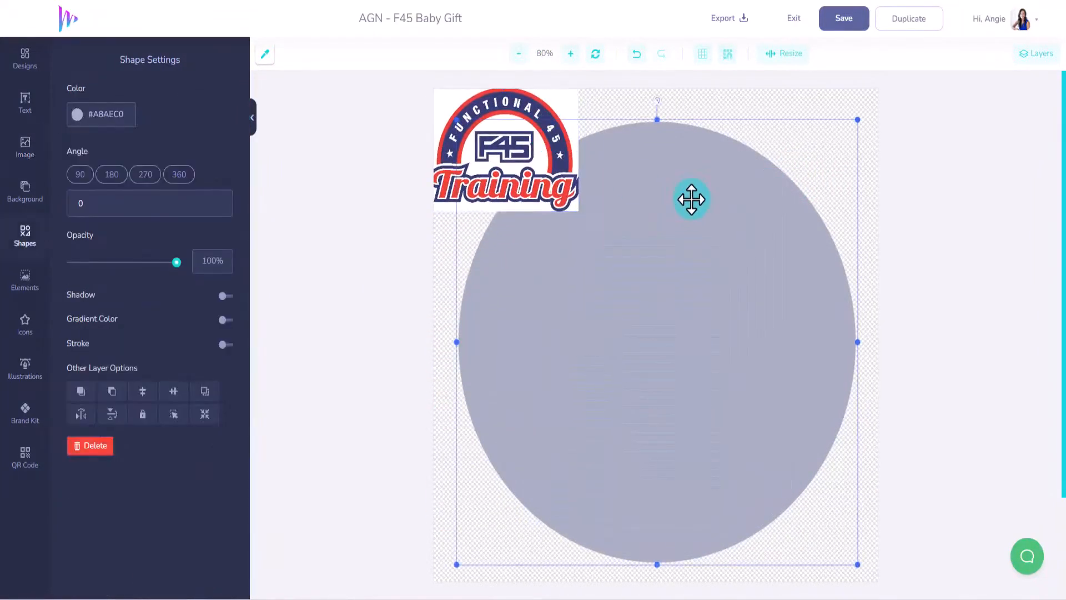
left_click(265, 57)
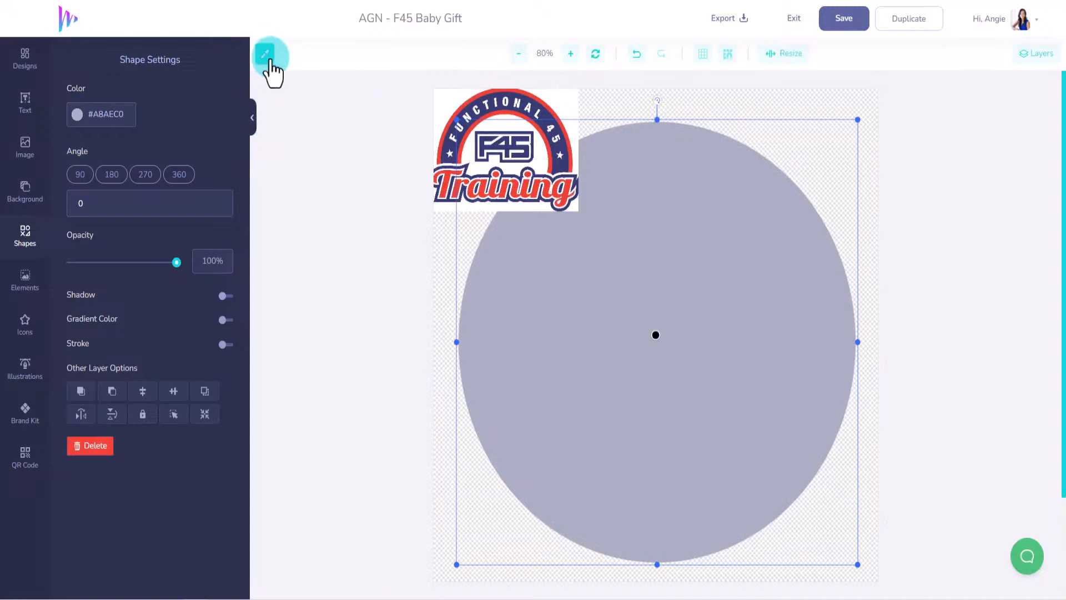
left_click(562, 95)
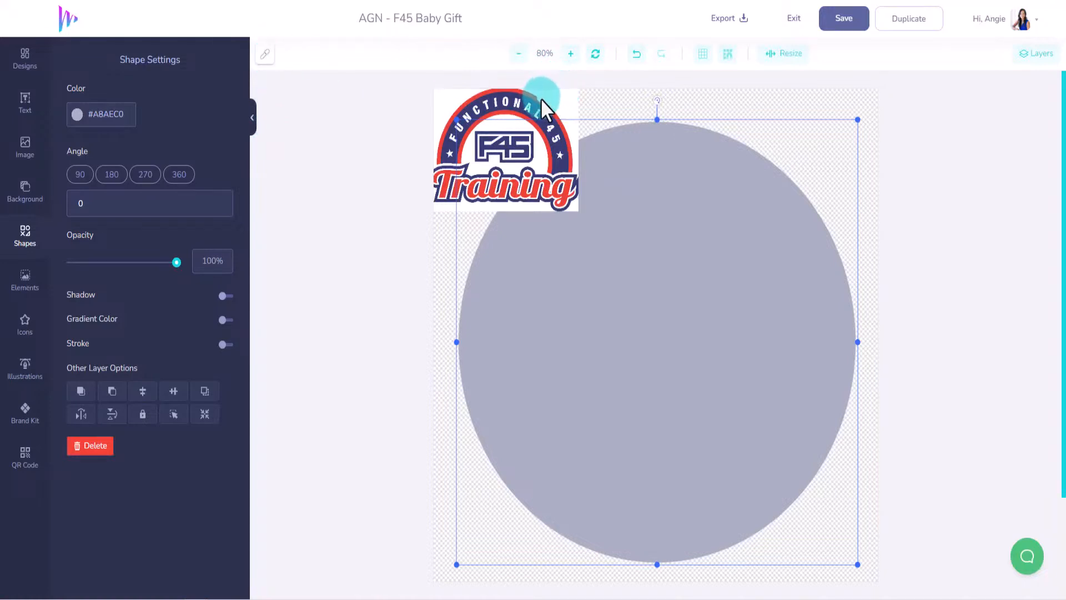
left_click(539, 101)
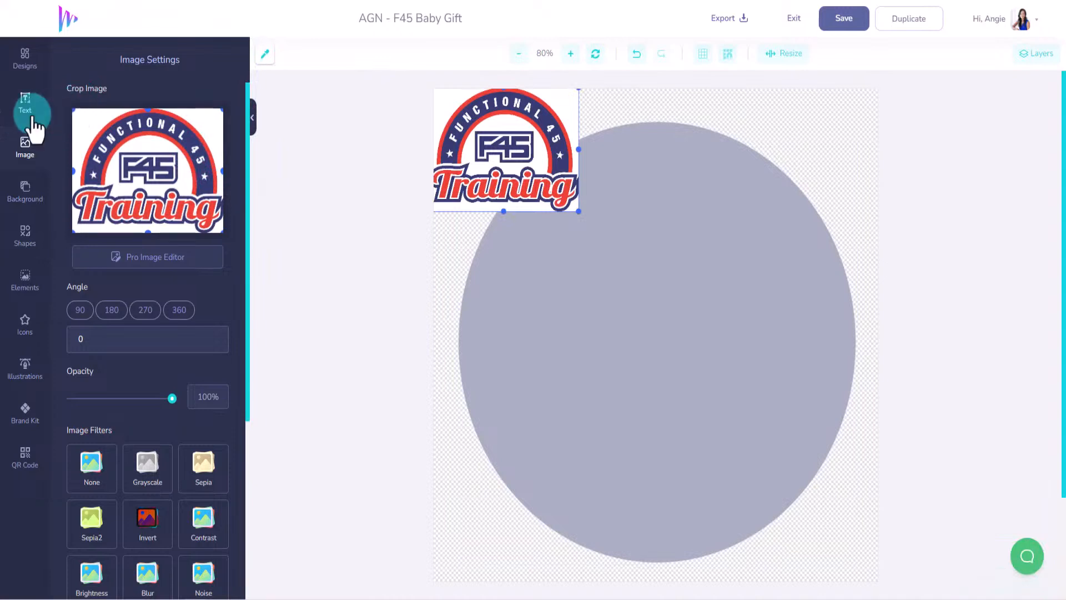
left_click(536, 294)
left_click(124, 117)
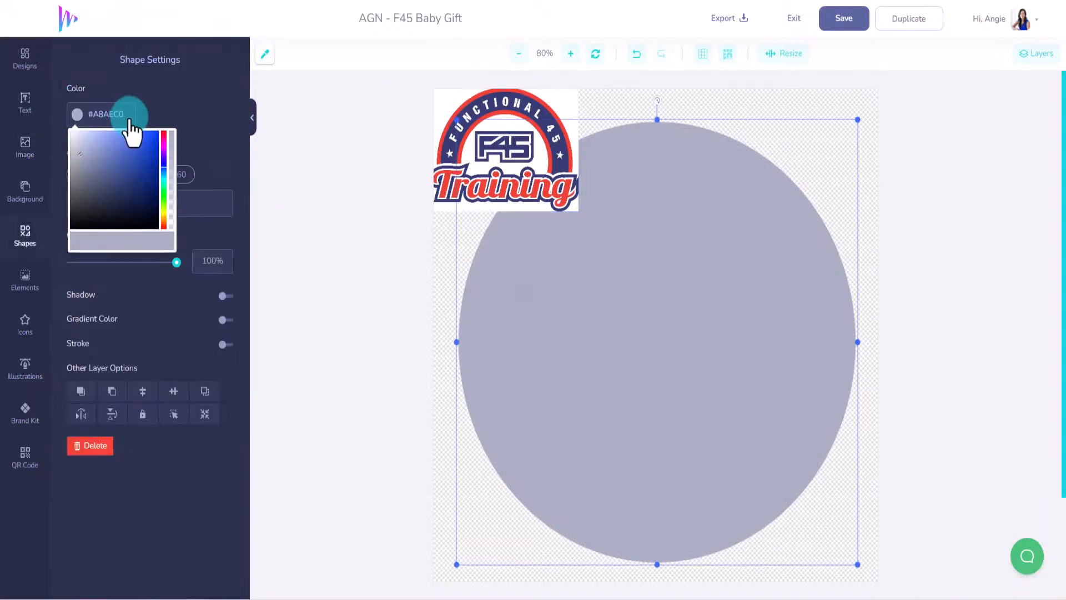
key("ctrl+v")
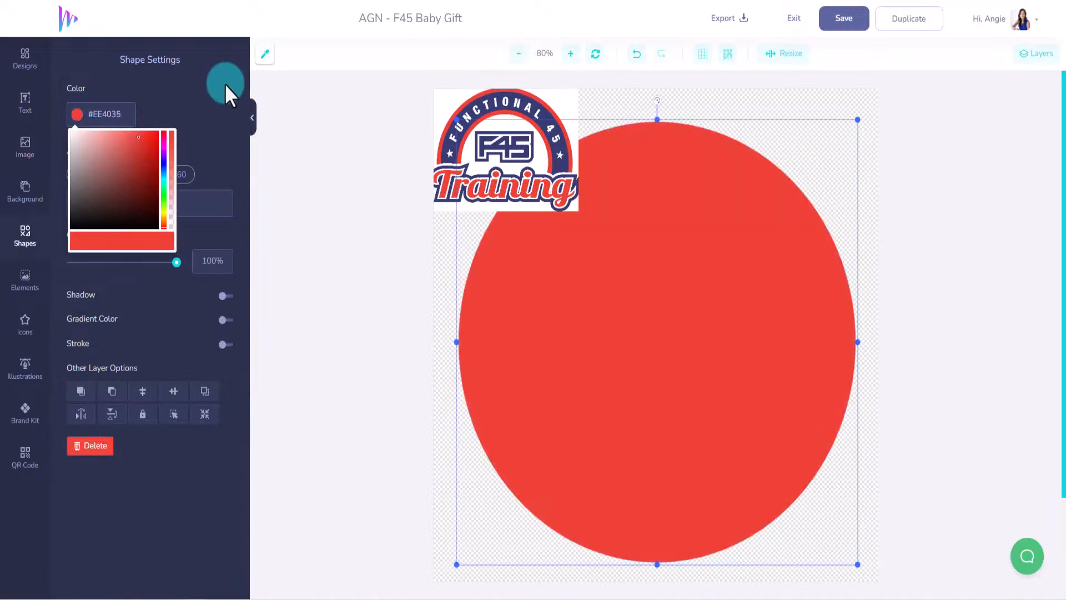
left_click(209, 105)
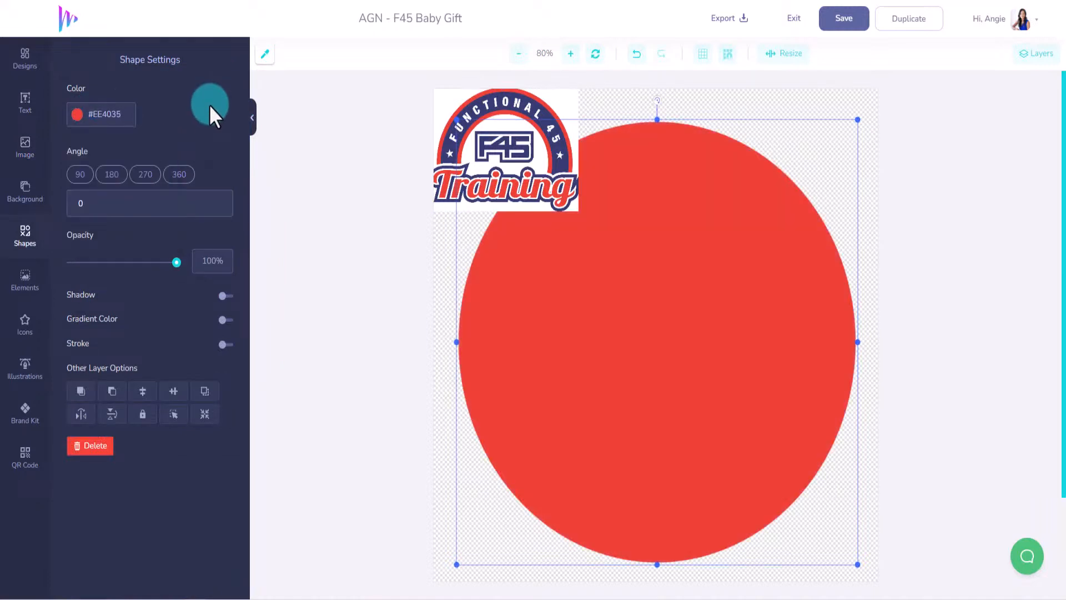
- Duplicate the red circle, shrink one of the two slightly and move the larger one down on the canvas
left_click(643, 190)
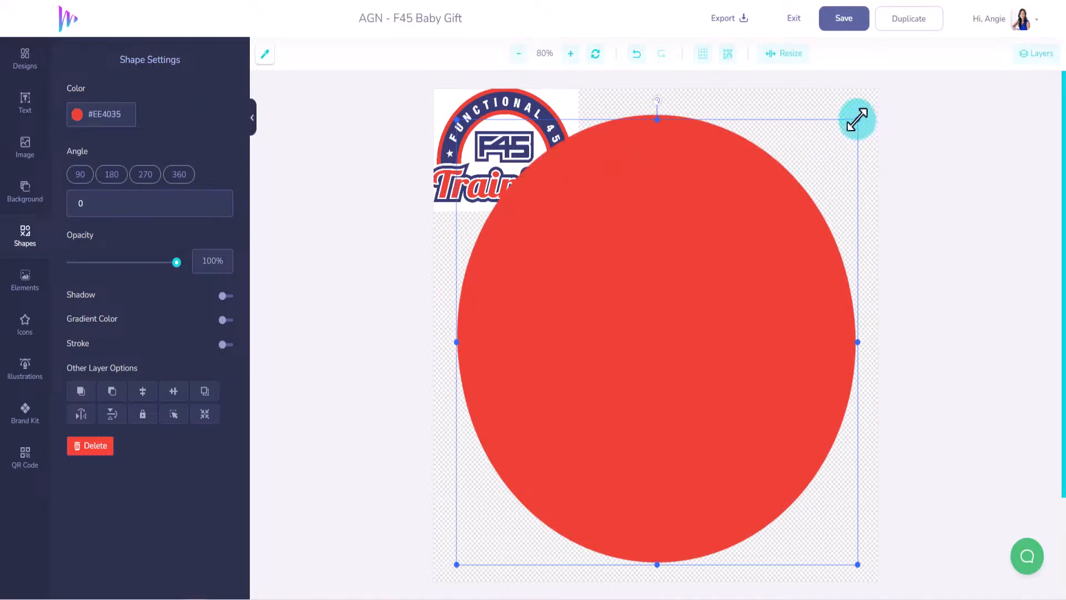
left_click_drag(857, 120, 835, 138)
left_click_drag(692, 295, 689, 324)
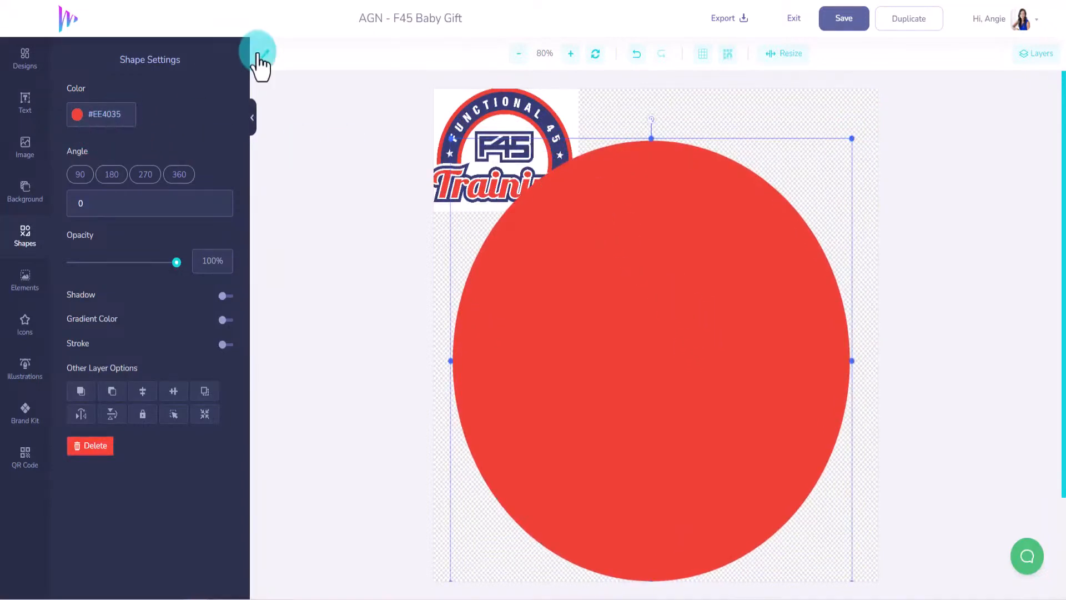
- Sample the navy blue from the F45 logo and recolour the larger circle with it, #363B73
left_click(481, 105)
key("ctrl+c")
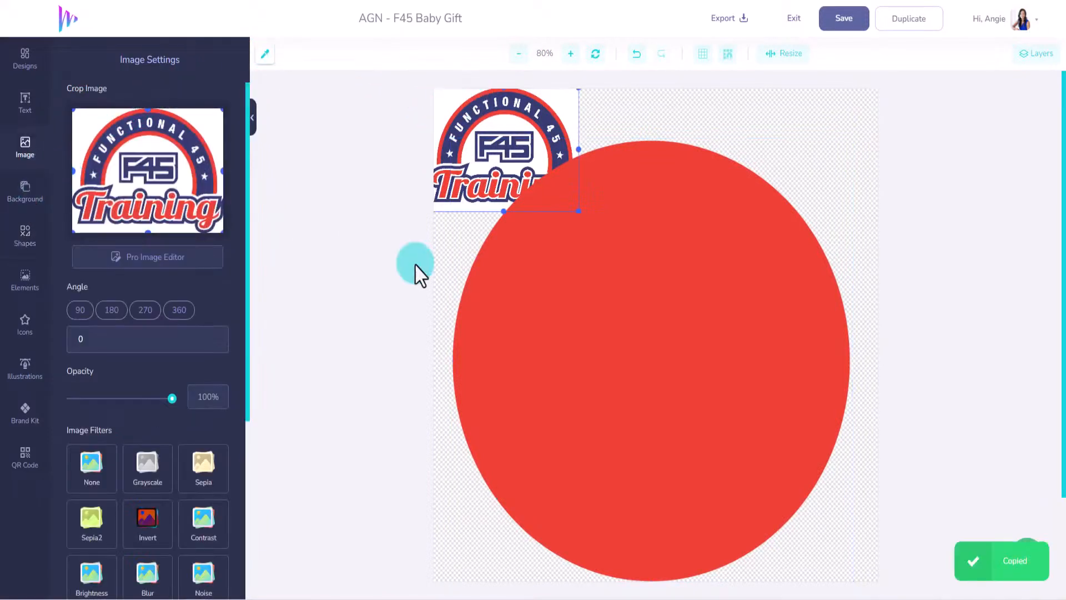
left_click(529, 294)
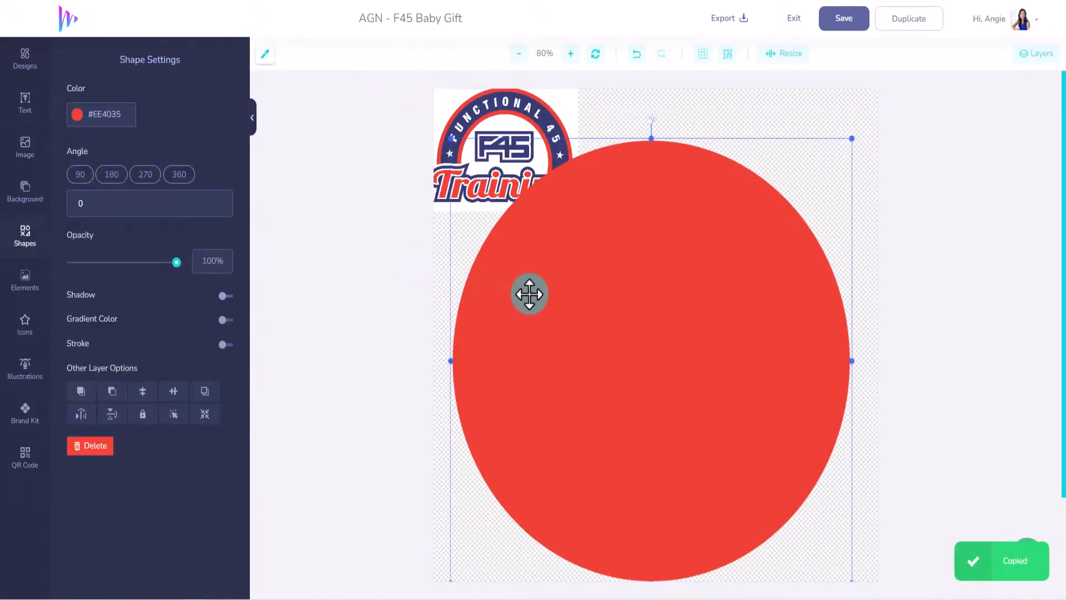
left_click(126, 117)
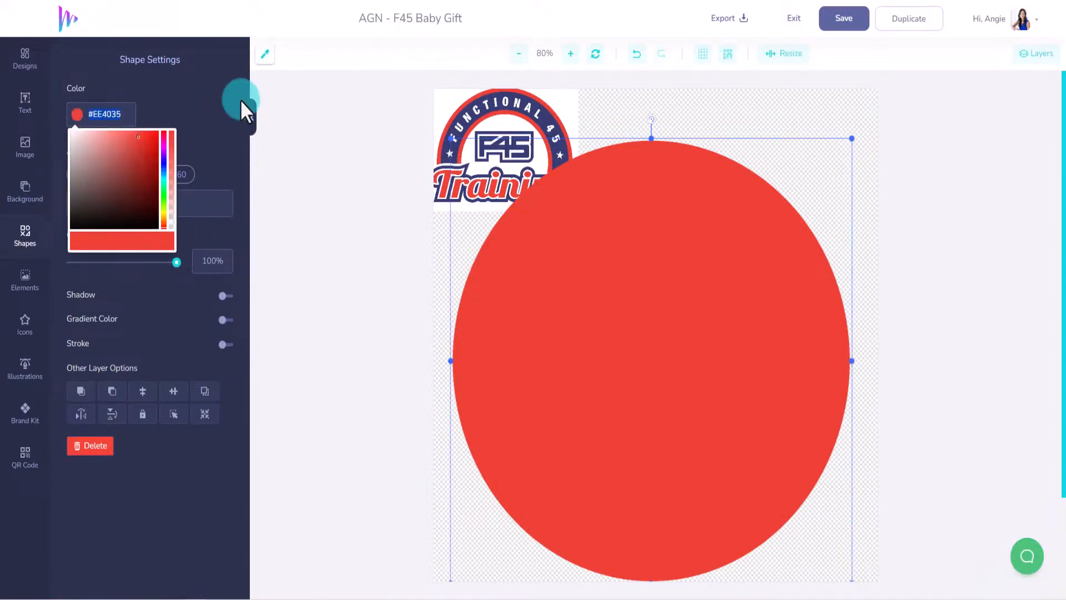
key("ctrl+v")
left_click(599, 311)
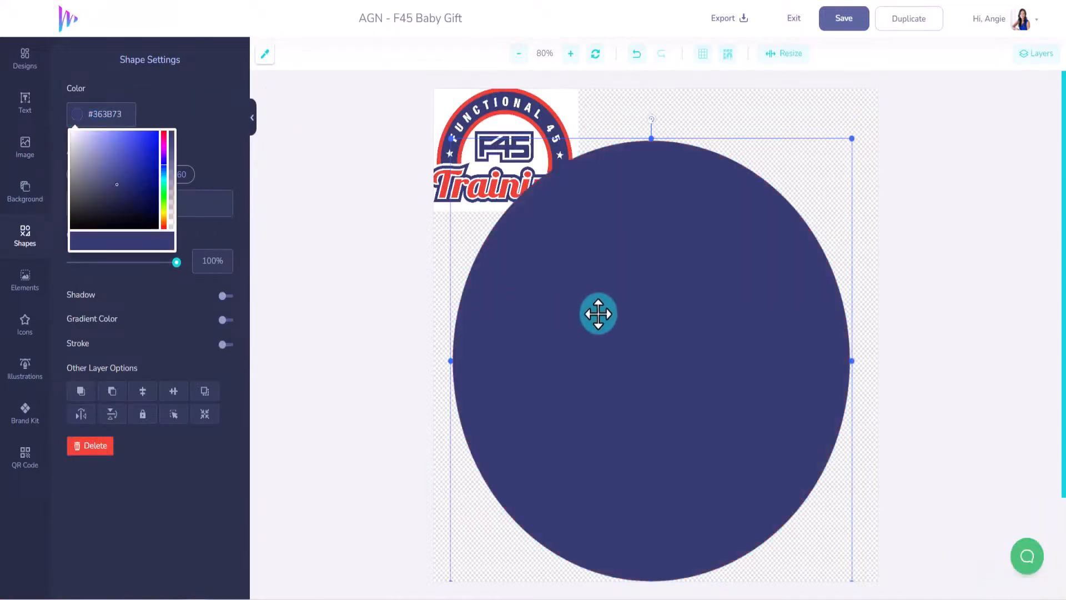
- Move the navy circle's layer to the bottom of the layer stack, behind the red circle and the logo
left_click(1009, 56)
left_click(956, 170)
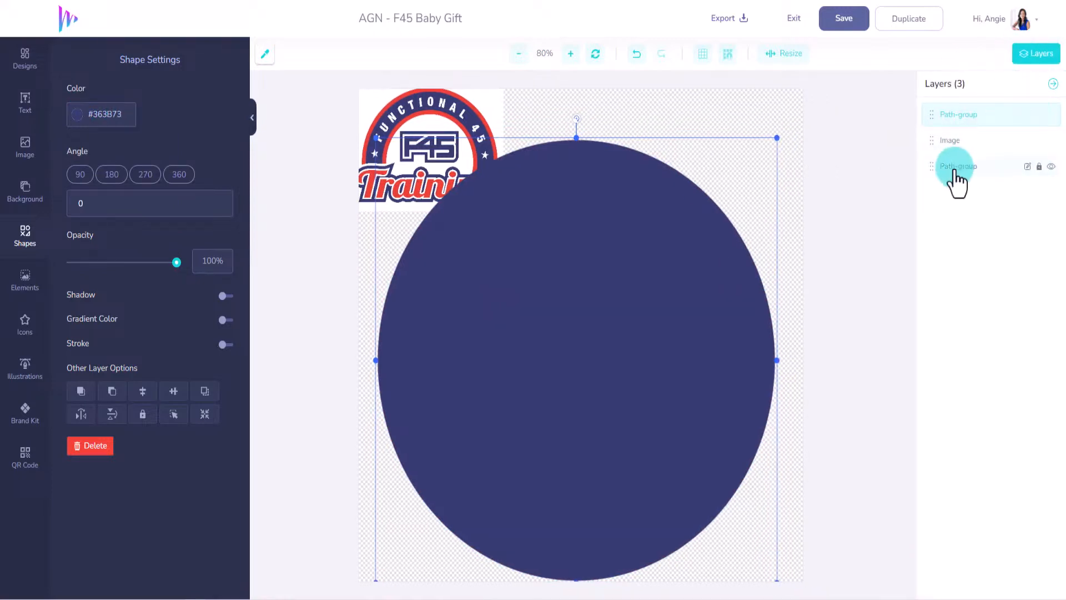
left_click_drag(931, 115, 927, 179)
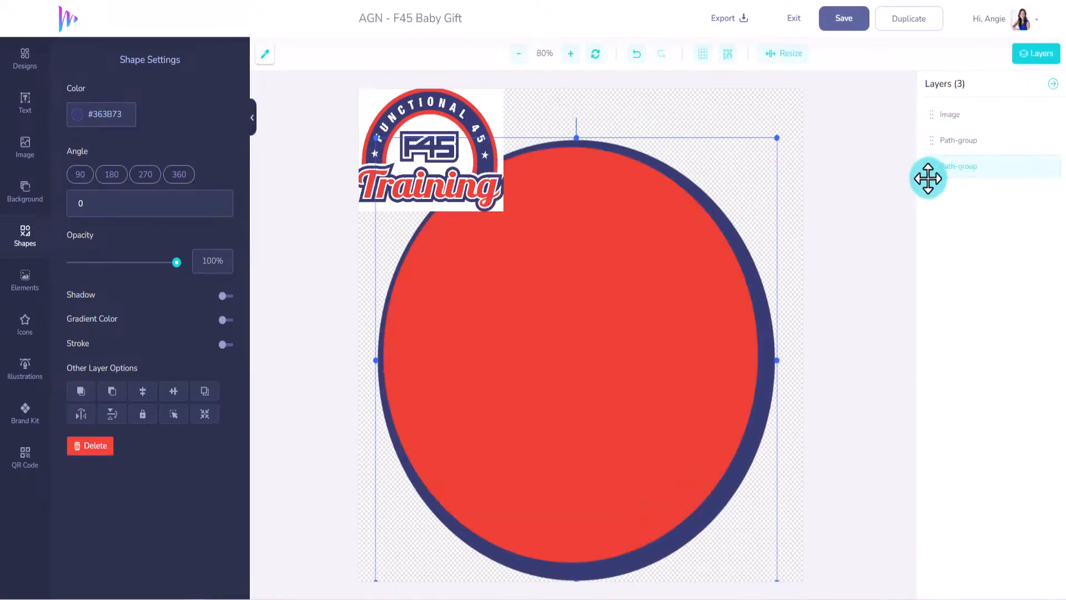
- Turn on alignment snapping and centre both the red and the navy circle on the canvas
left_click(643, 320)
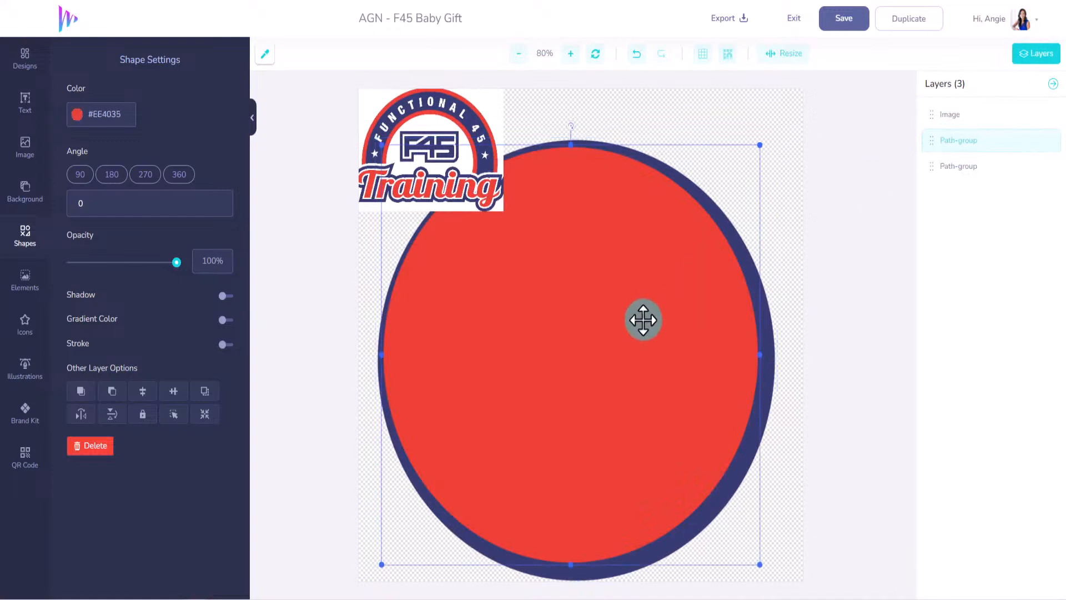
mouse_move(643, 320)
left_mouse_down()
mouse_move(647, 311)
mouse_move(646, 321)
left_mouse_up()
left_click(727, 57)
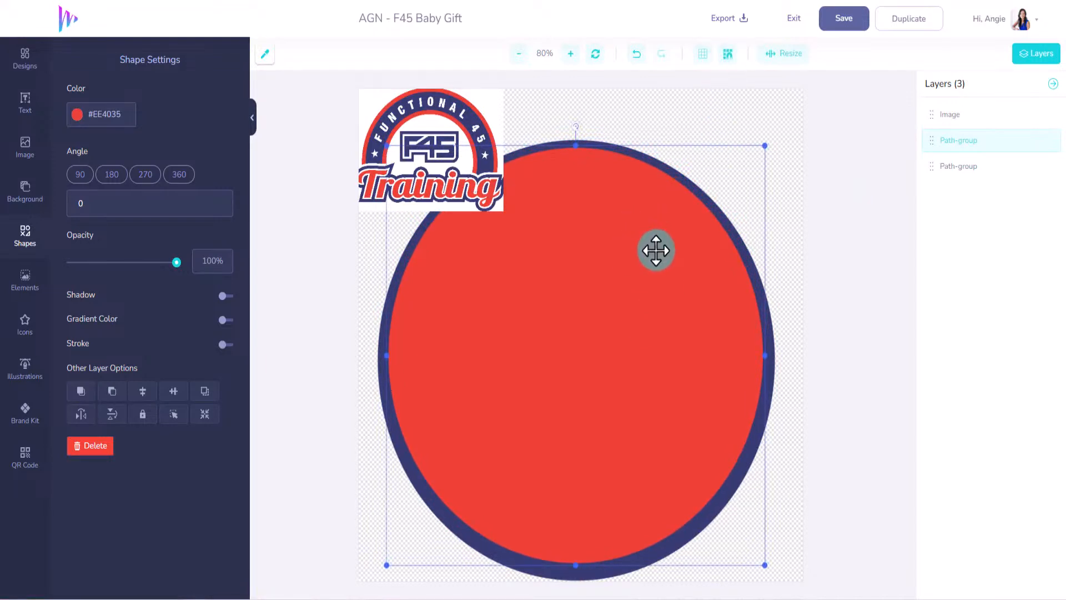
mouse_move(656, 251)
left_mouse_down()
mouse_move(638, 285)
mouse_move(639, 258)
mouse_move(654, 254)
mouse_move(637, 253)
mouse_move(638, 236)
mouse_move(633, 247)
mouse_move(643, 243)
left_mouse_up()
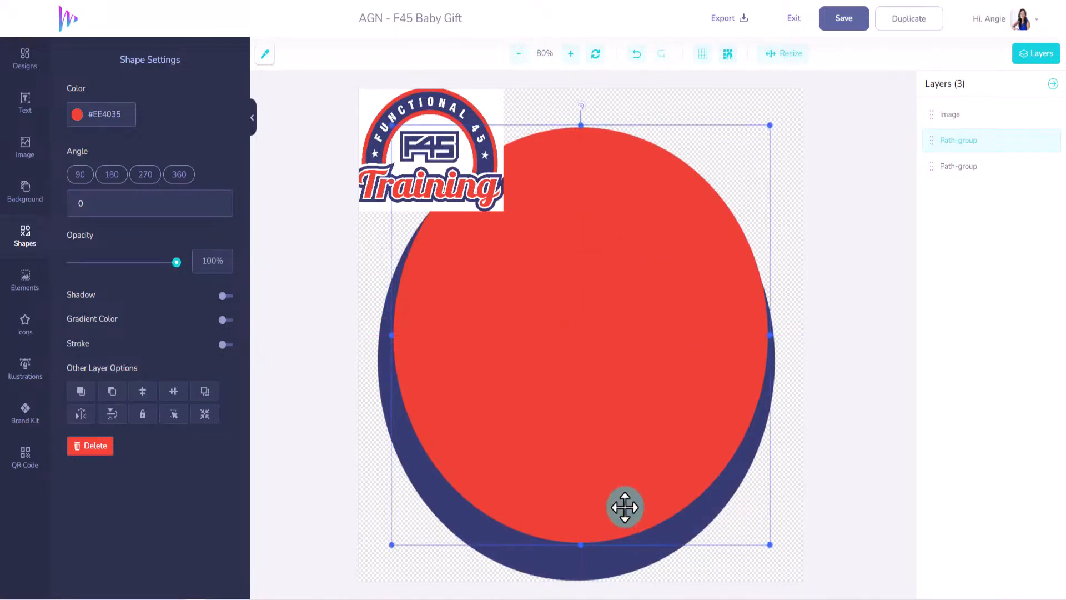
left_click_drag(616, 564, 617, 541)
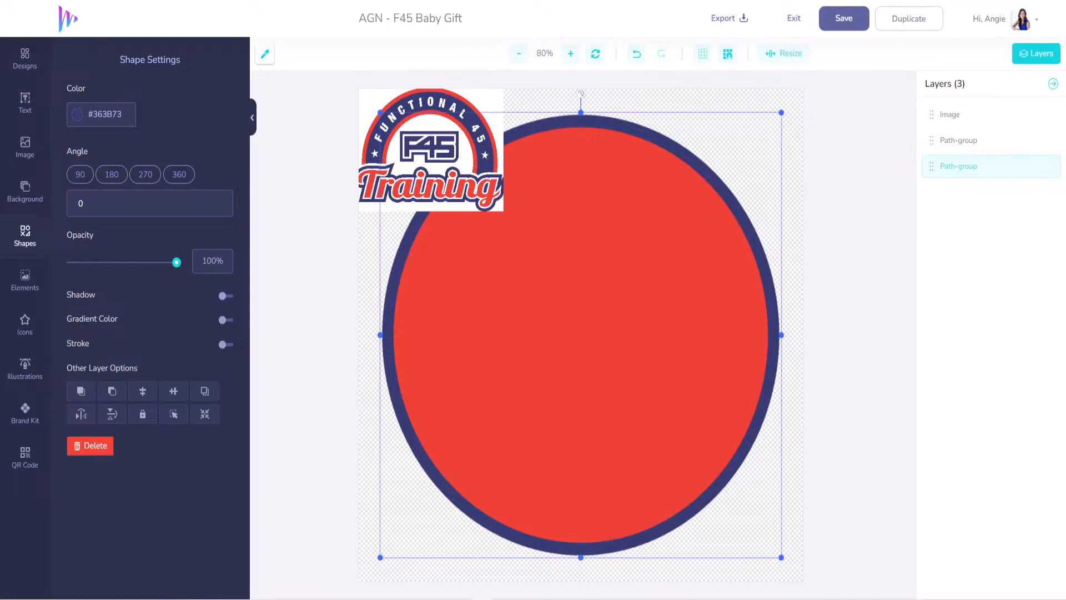
- Recolour the smaller front circle with the copied navy blue, #363B73
left_click(713, 176)
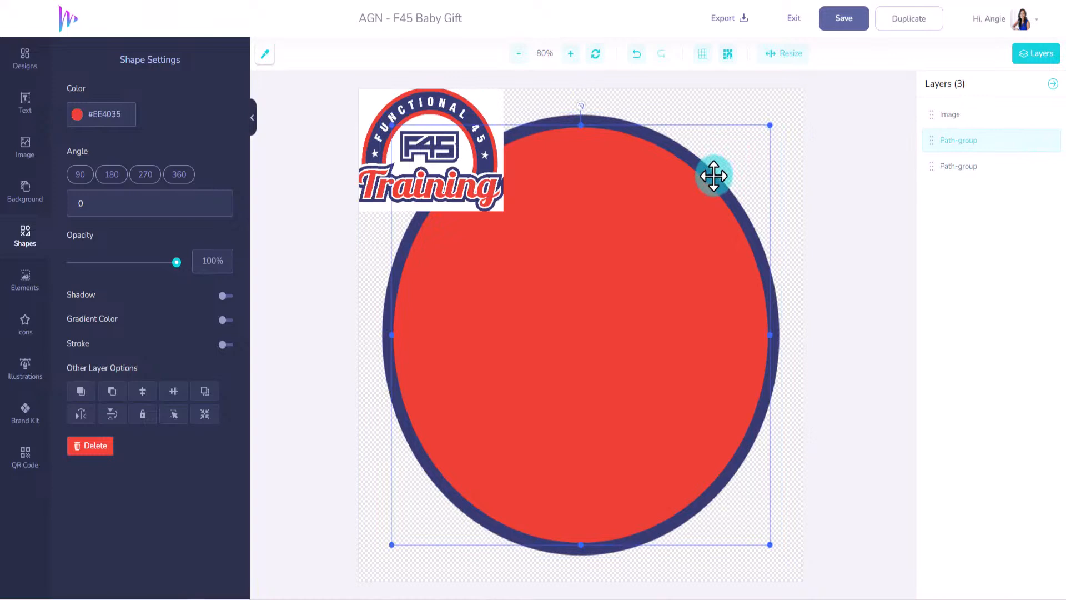
left_click(108, 114)
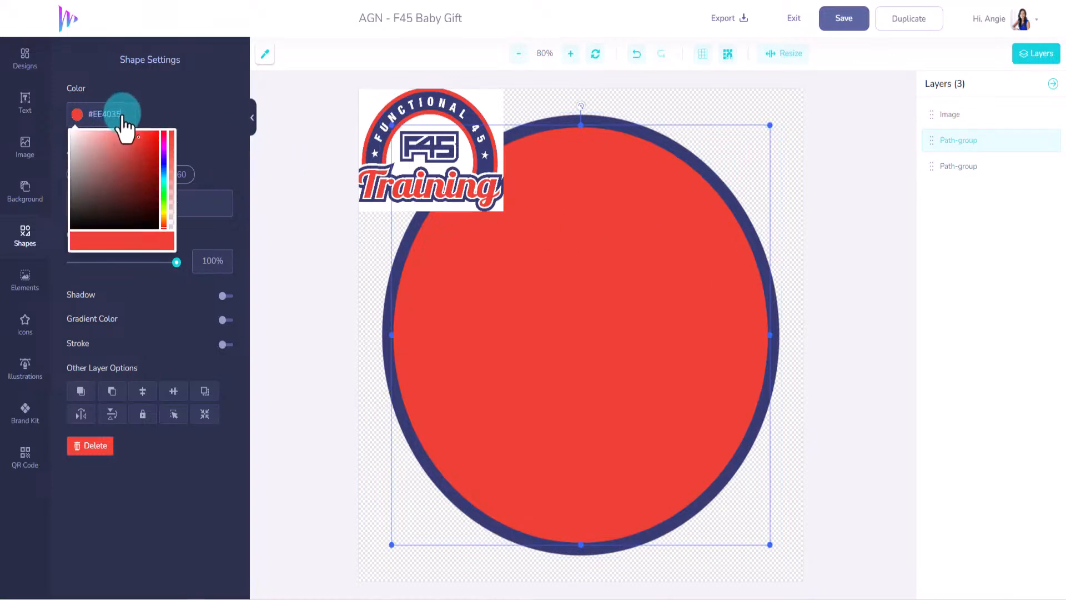
left_click_drag(122, 115, 76, 113)
key("ctrl+v")
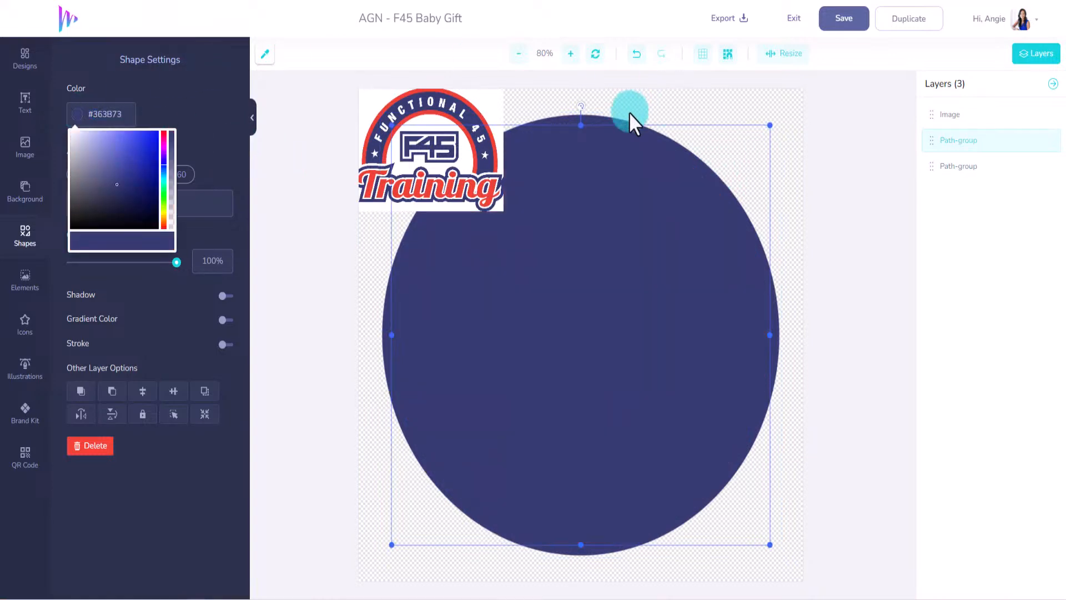
- Sample the red from the F45 logo and recolour the larger back circle with it, #EF4033
left_click(602, 116)
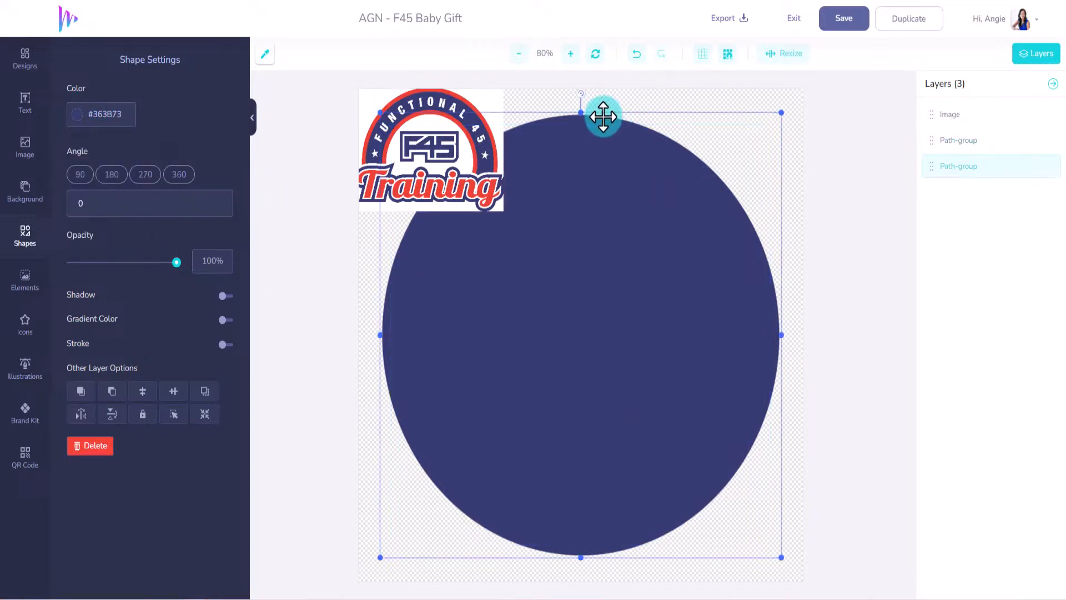
left_click(265, 54)
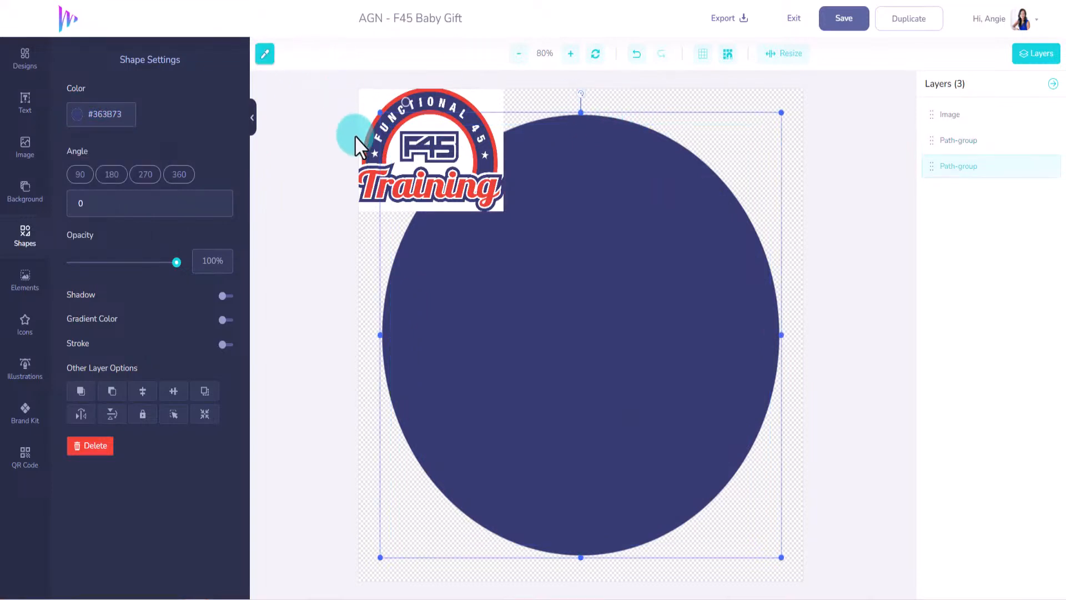
left_click(368, 174)
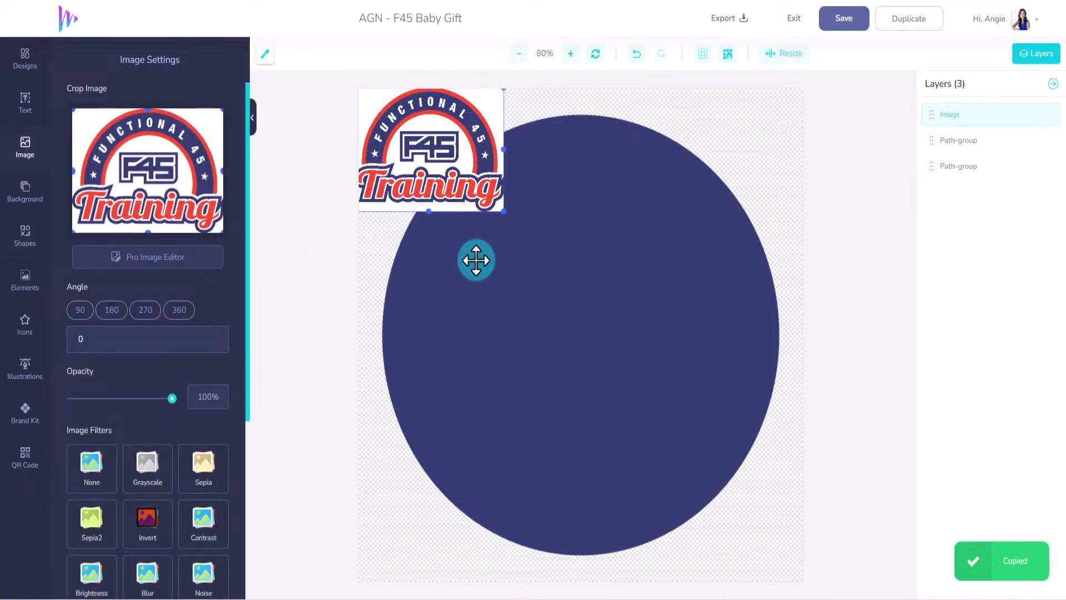
left_click(552, 258)
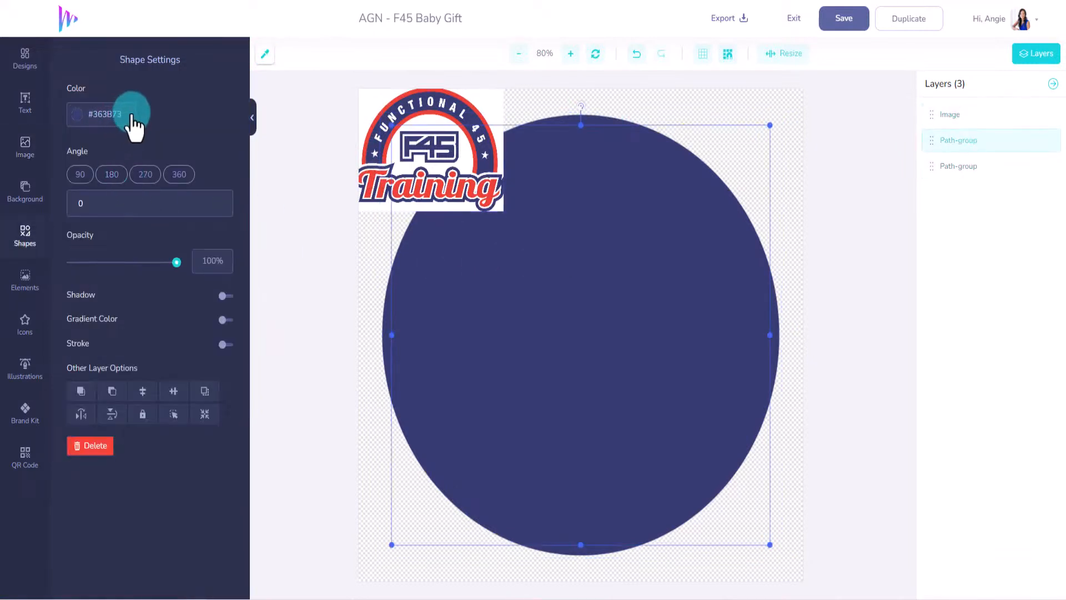
left_click(588, 118)
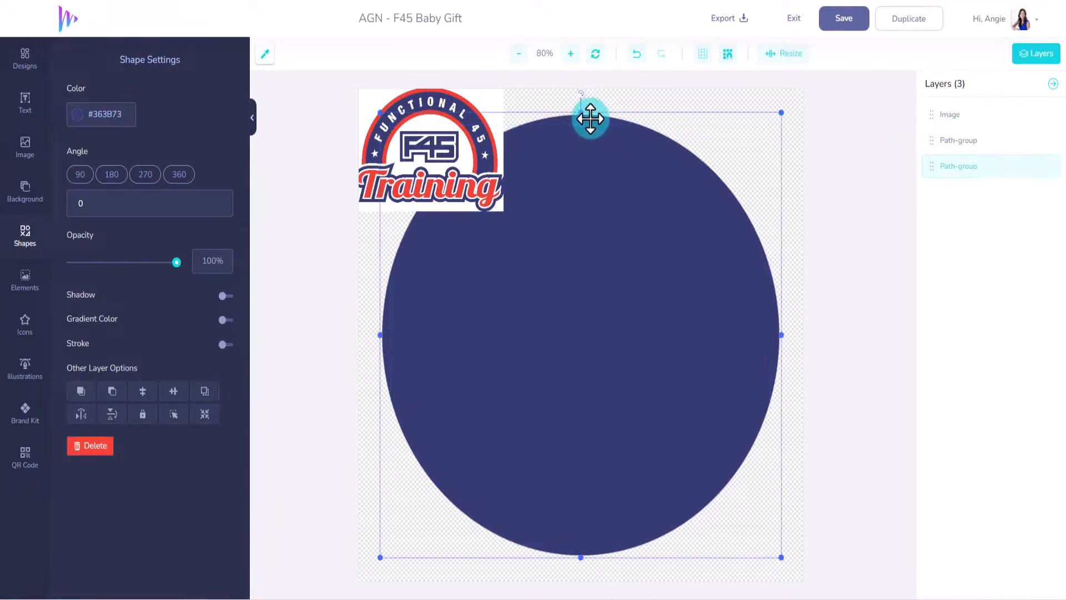
left_click_drag(123, 115, 84, 117)
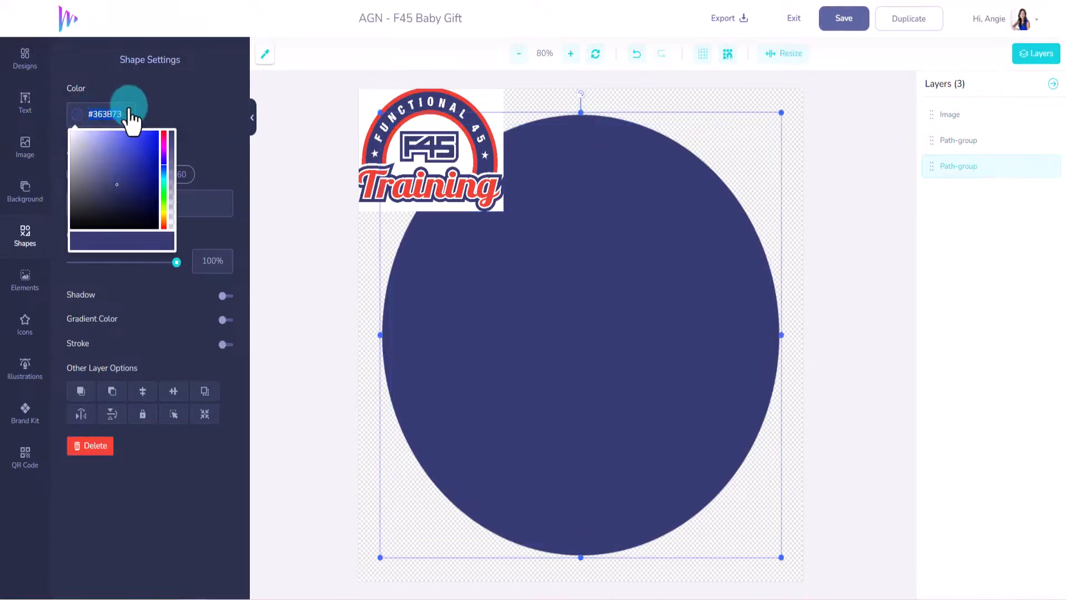
key("ctrl+v")
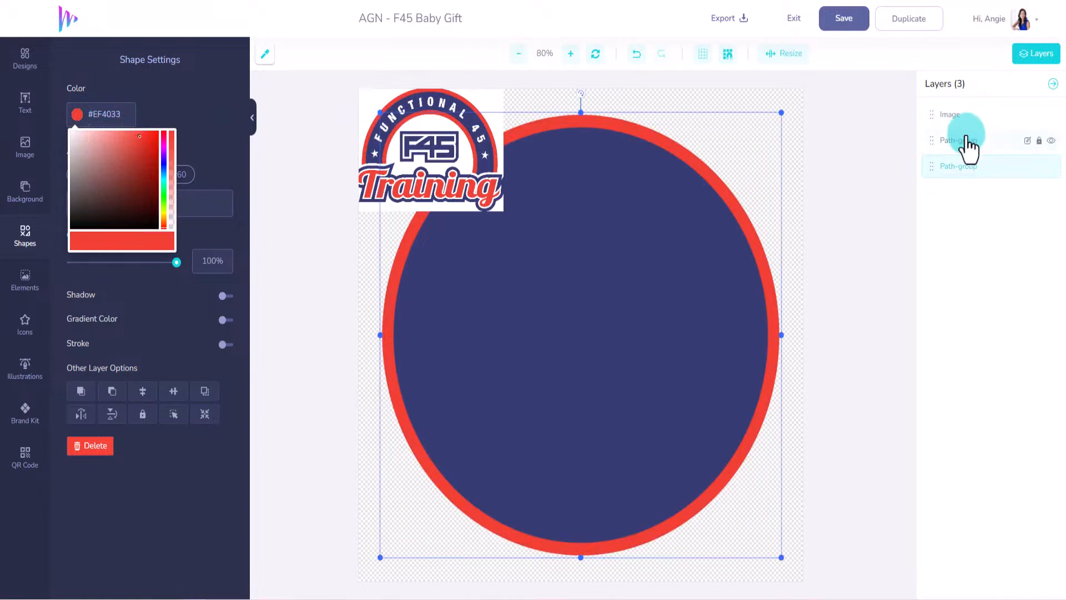
- Lock the outer red circle's layer and rename it "Red Circle"
left_click(1037, 178)
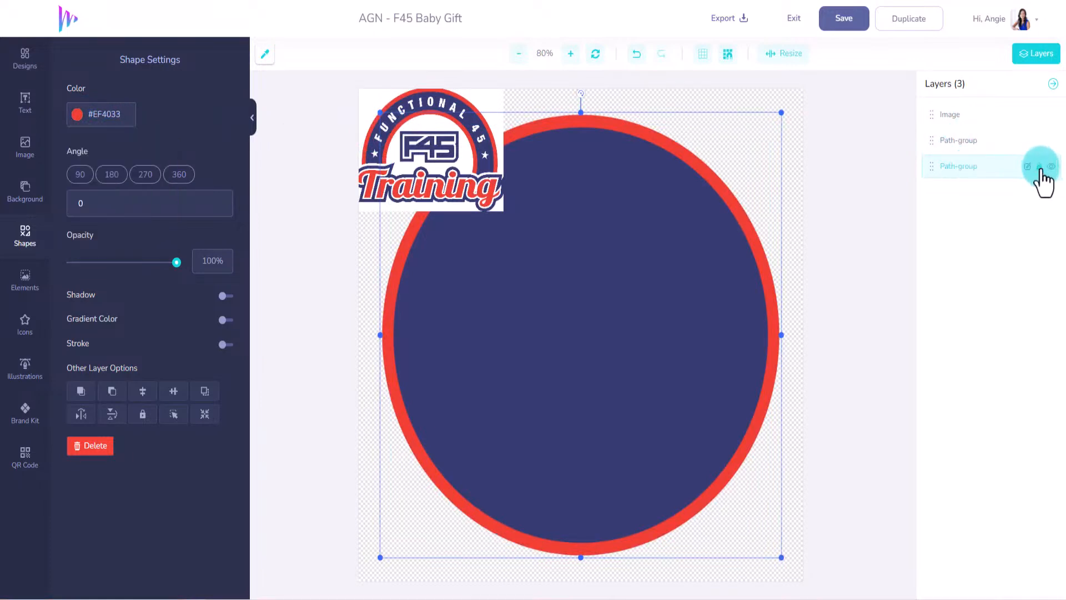
left_click(1038, 166)
double_click(997, 167)
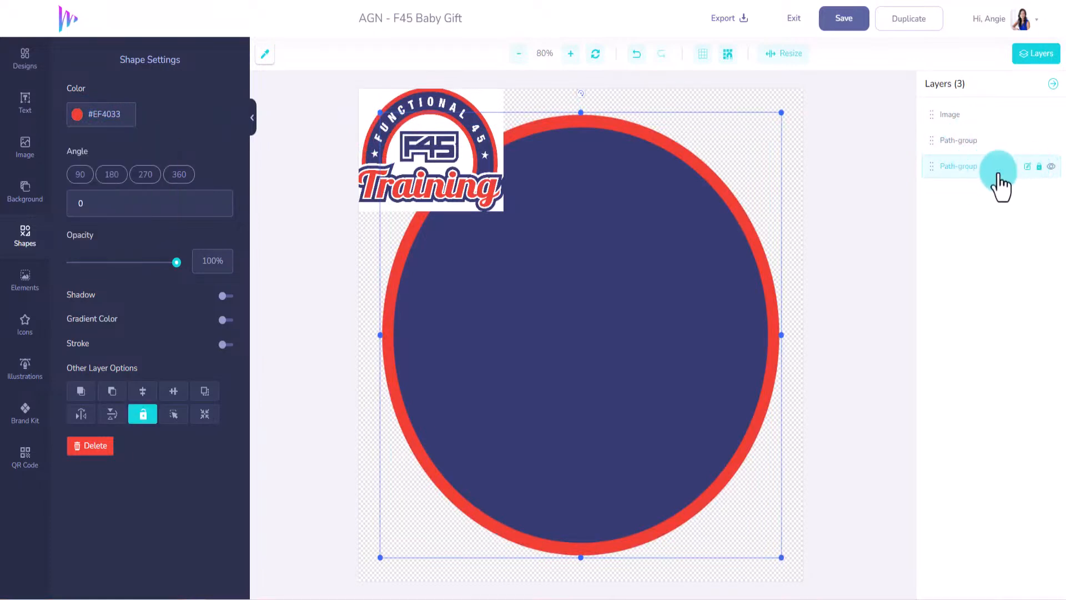
left_click_drag(1008, 168, 933, 179)
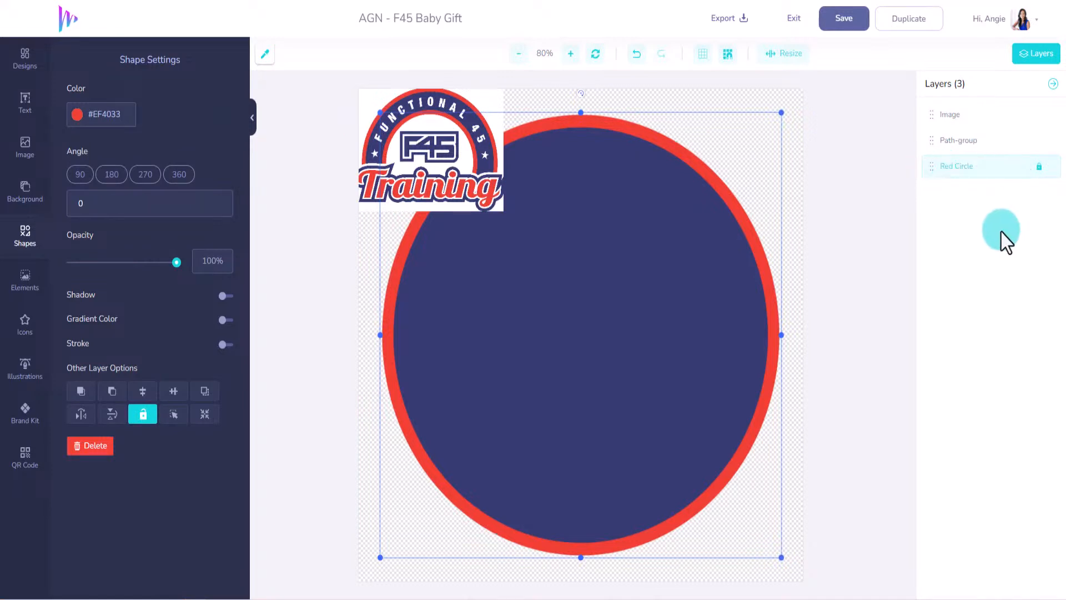
- Rename the navy circle's layer as "Navy Circle"
left_click(680, 286)
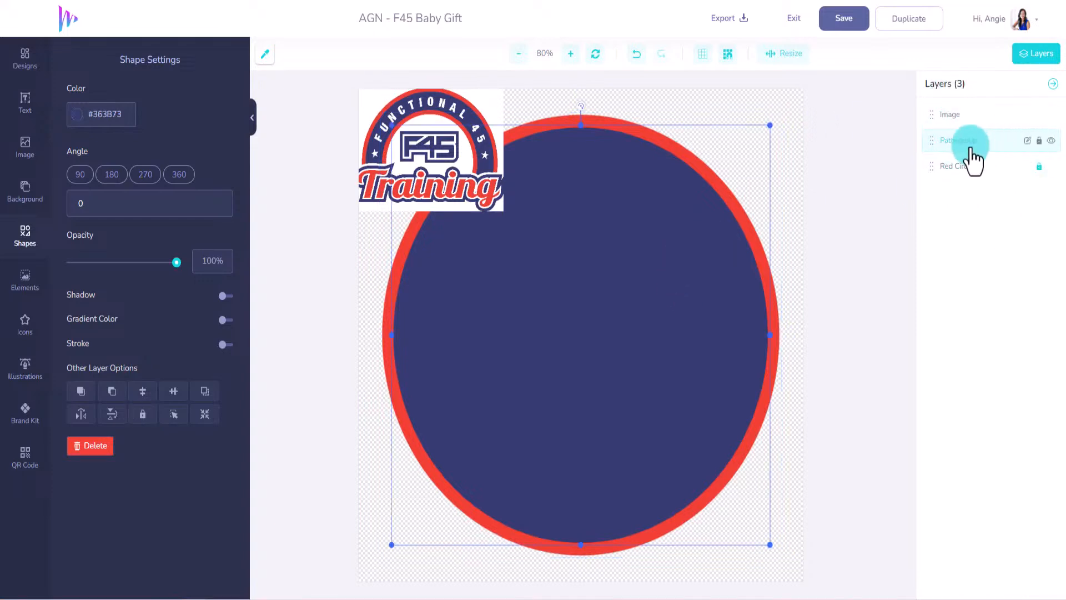
left_click(1027, 141)
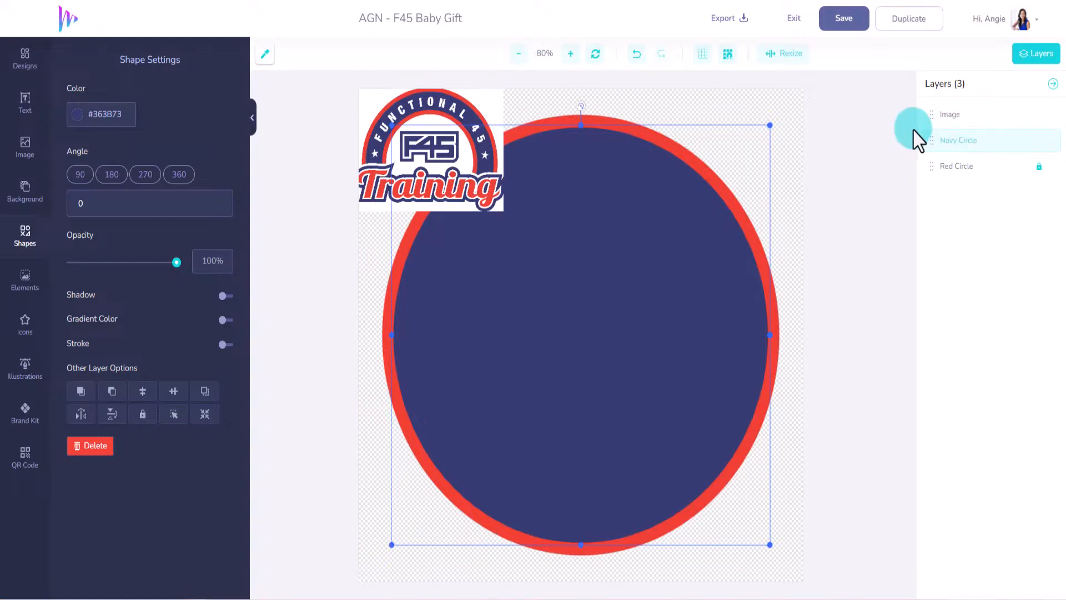
mouse_move(1019, 144)
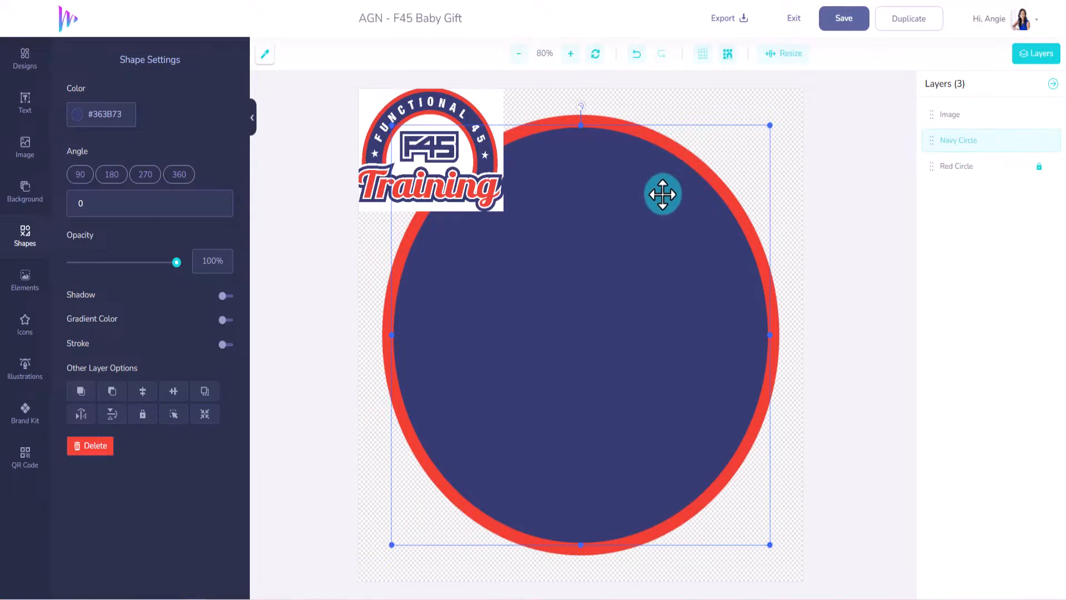
- Duplicate the navy circle, shrink the copy to about three quarters of its size and place it near the middle of the original
key("ctrl+v")
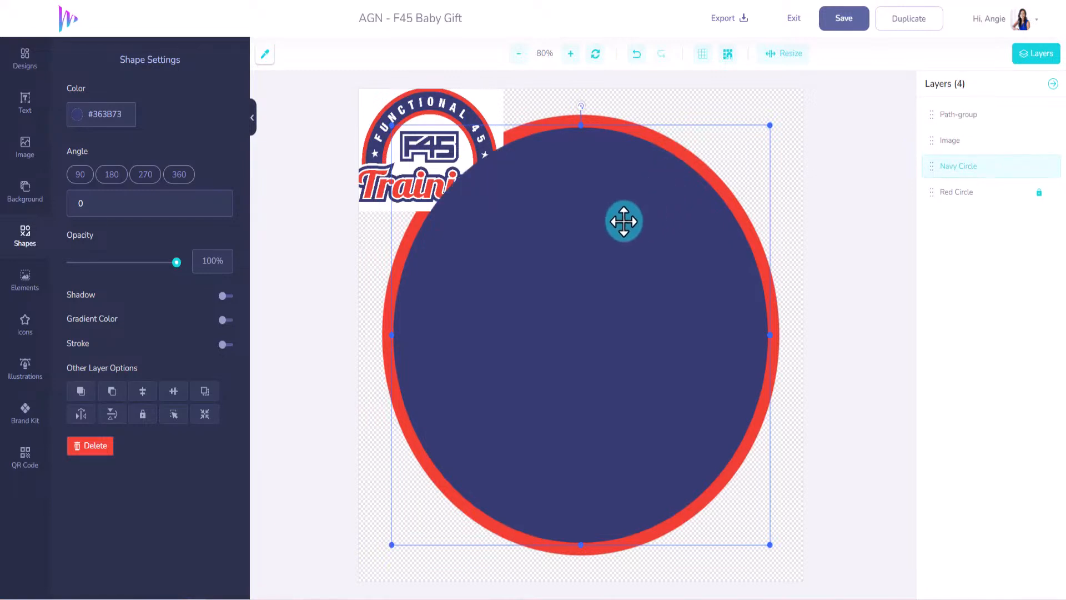
left_click_drag(623, 219, 688, 310)
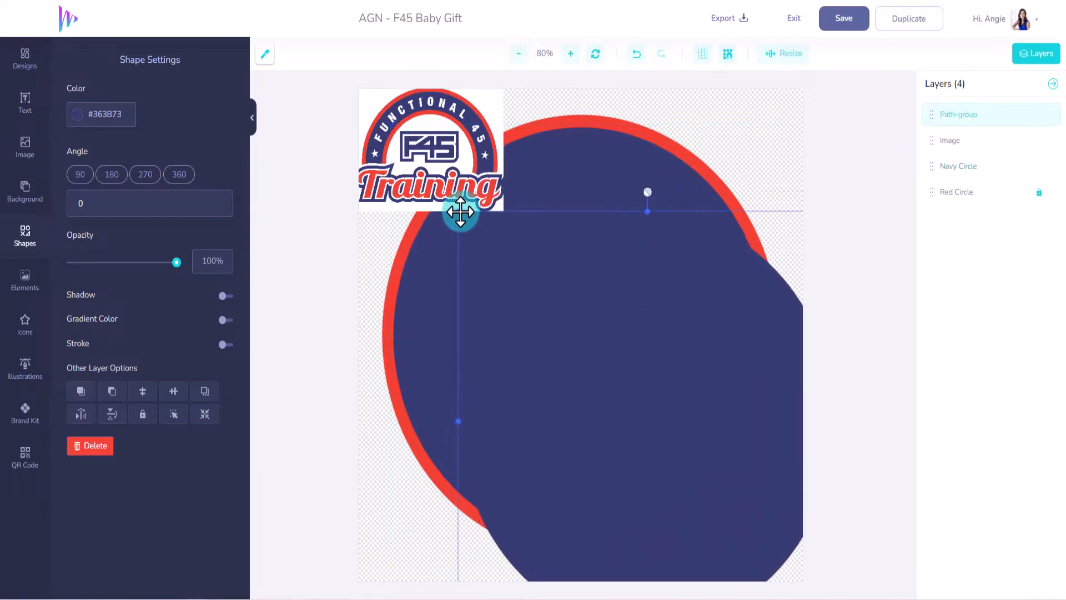
left_click_drag(461, 211, 537, 259)
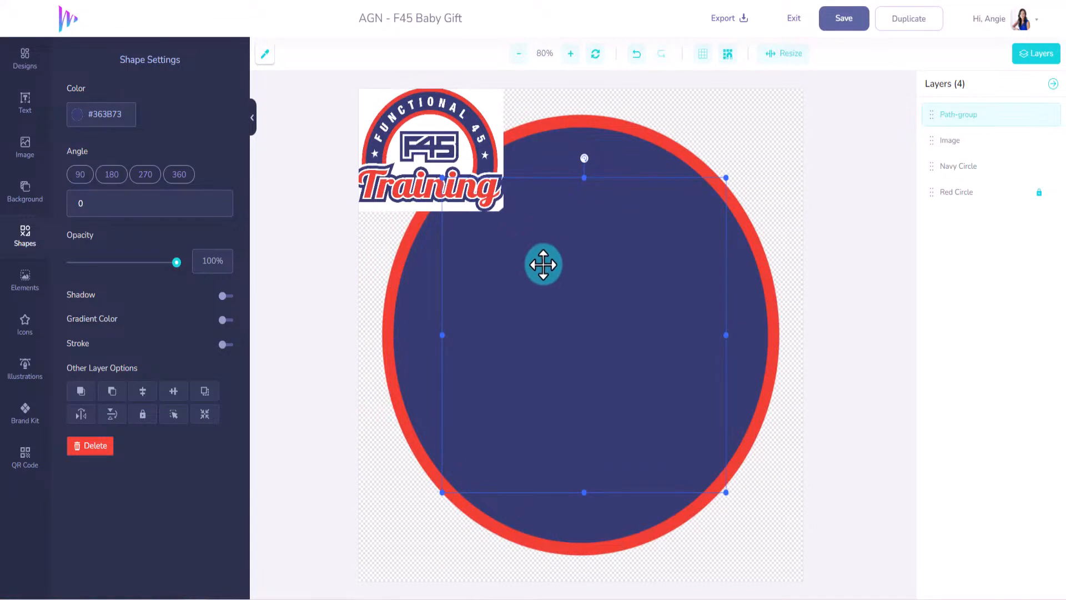
- Sample the red from the F45 logo's outer ring and recolour the smaller copied circle with it, #ED4135
left_click(415, 182)
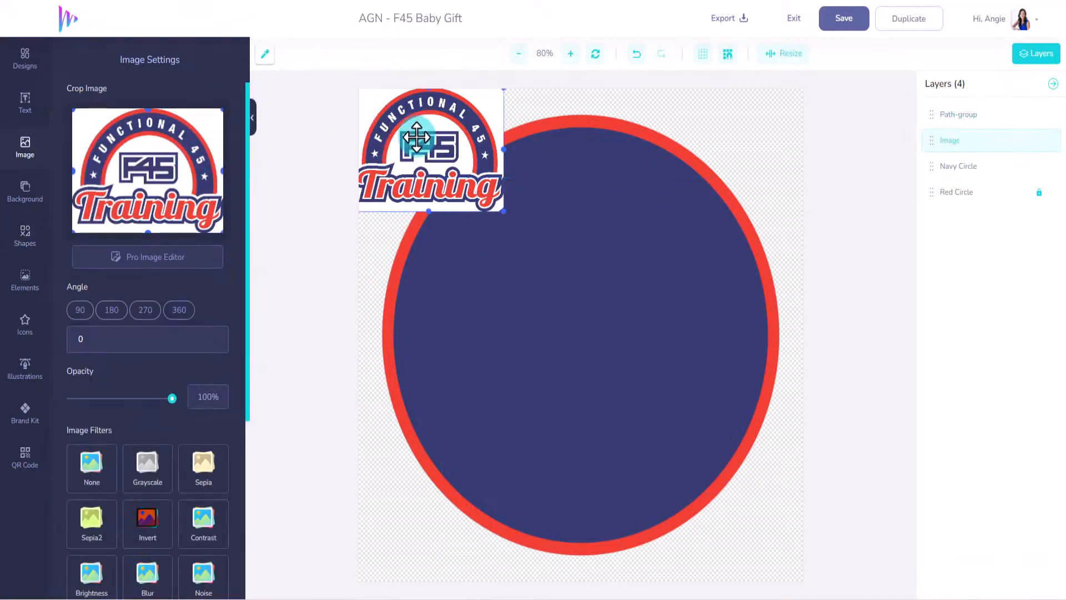
left_click(271, 54)
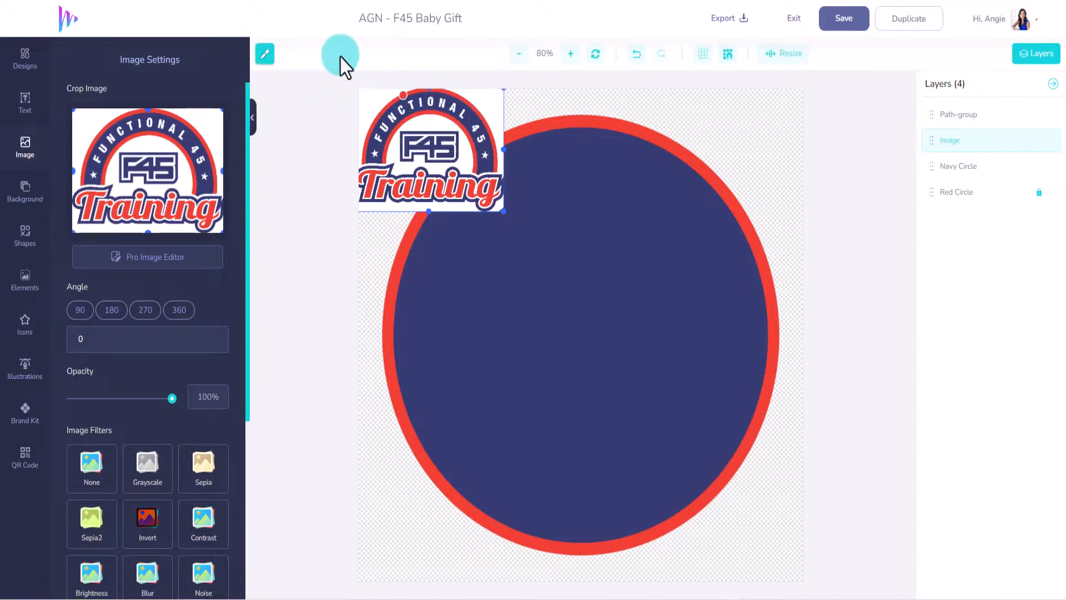
left_click(407, 93)
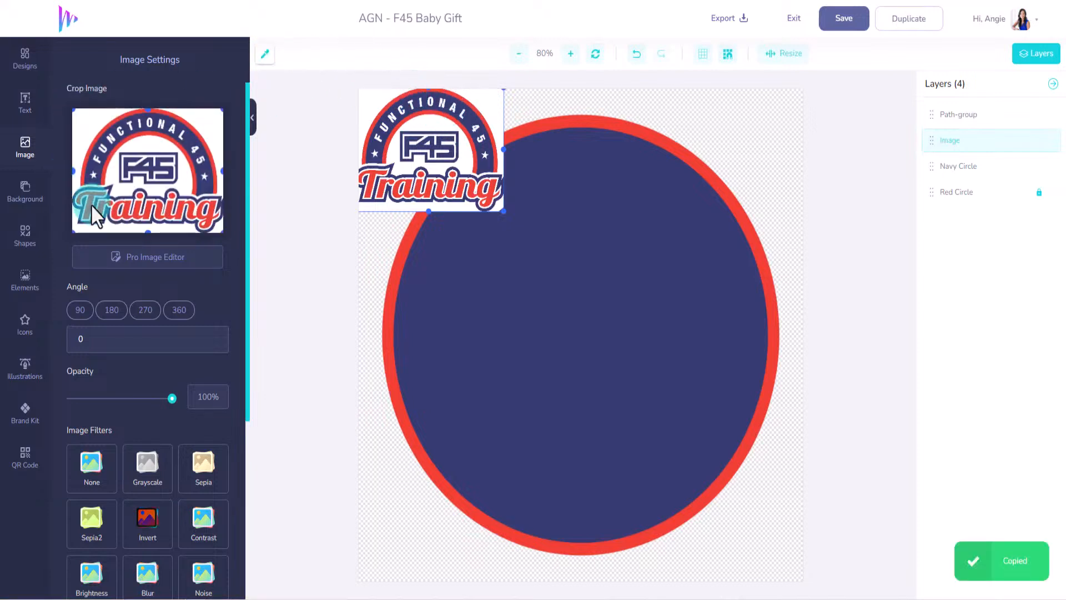
left_click(568, 287)
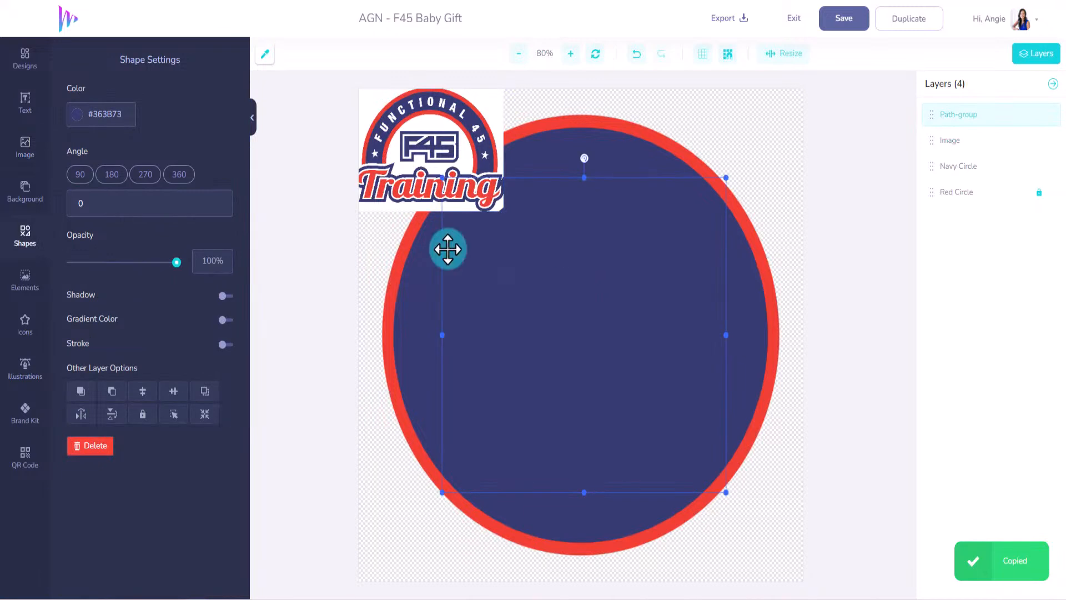
left_click(112, 114)
left_click_drag(128, 113, 88, 114)
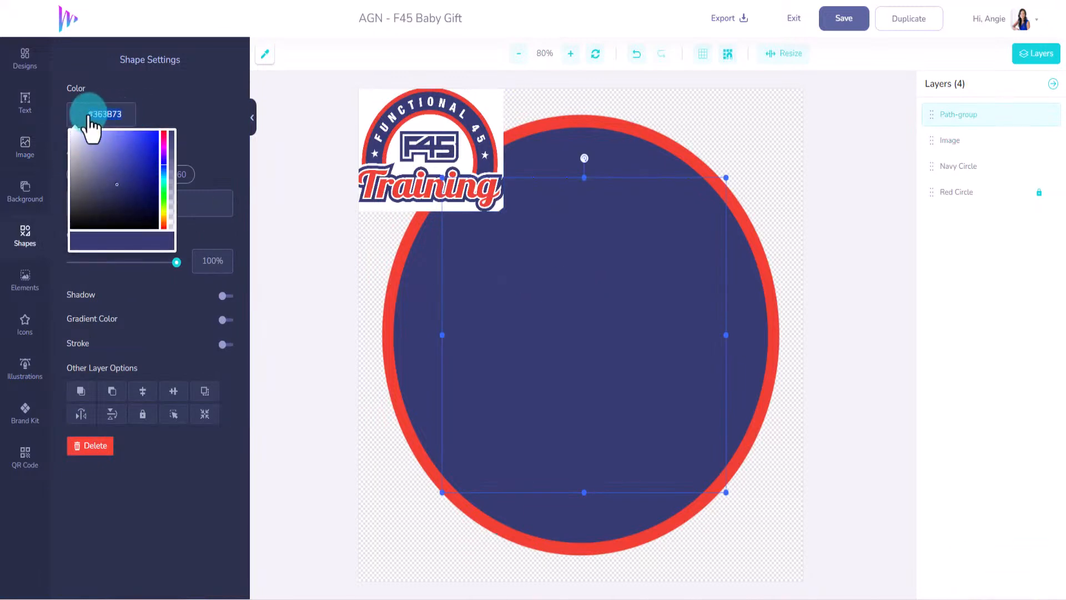
key("ctrl+v")
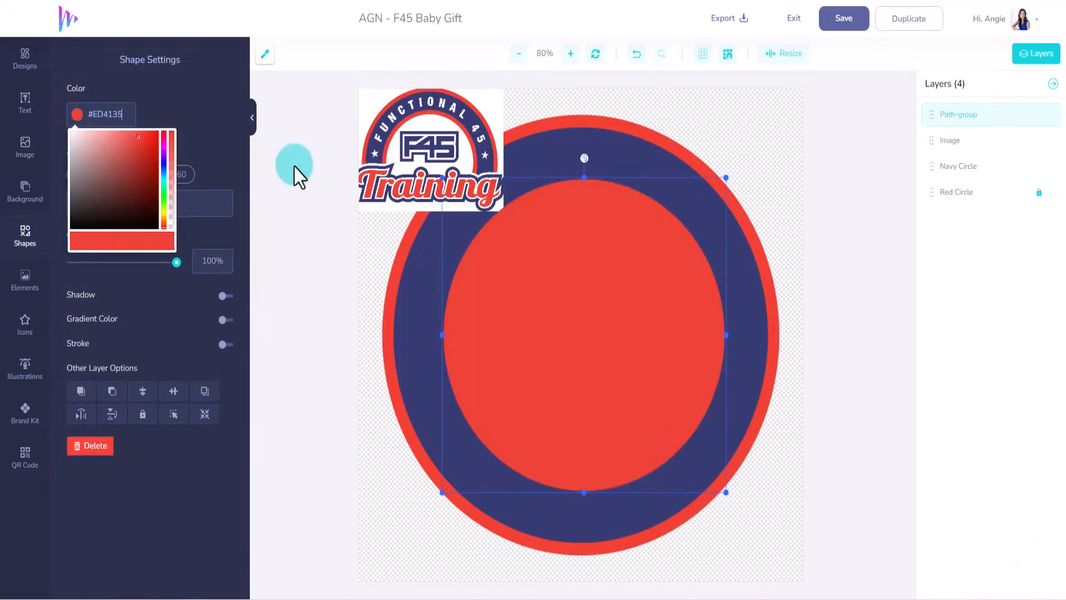
- Shrink the inner red circle slightly and centre it within the navy circle
left_click(545, 246)
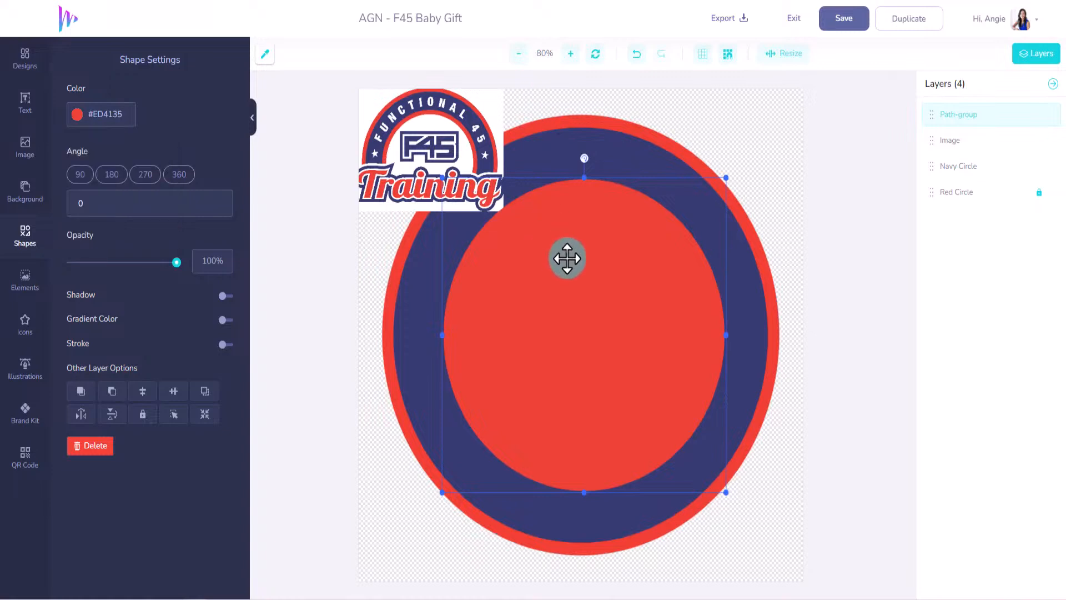
left_click_drag(562, 254, 564, 252)
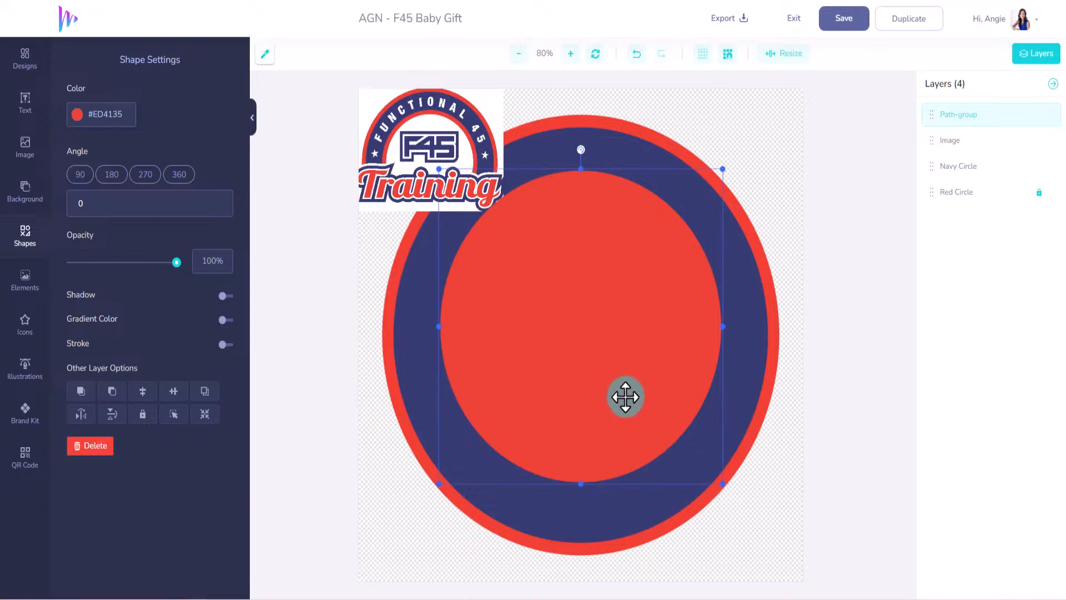
left_click_drag(616, 393, 618, 397)
left_click_drag(722, 179, 701, 190)
left_click_drag(588, 304, 593, 298)
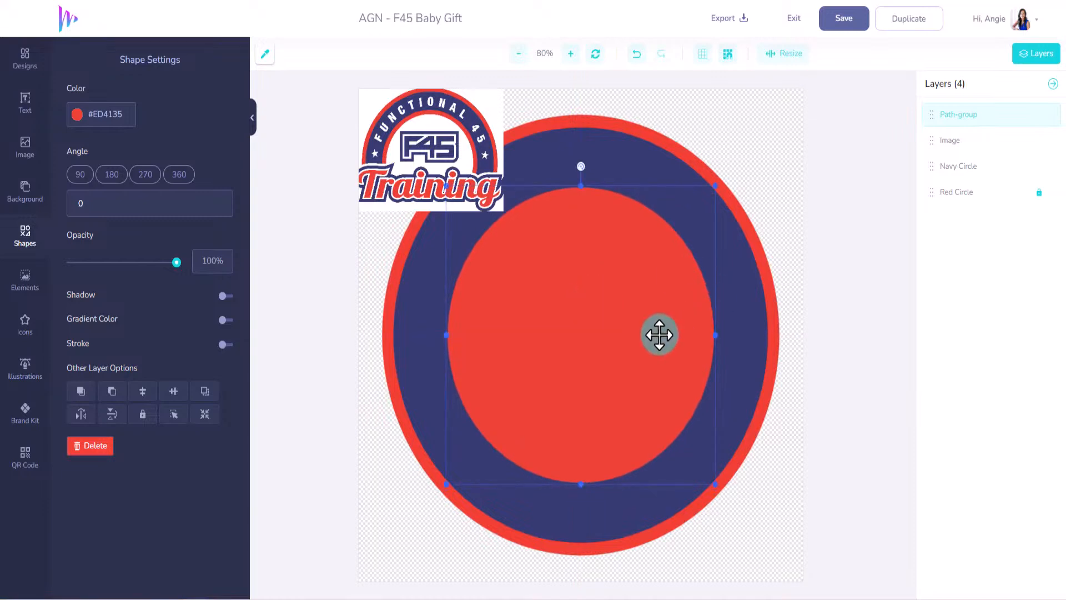
- Duplicate the inner red circle, shrink the copy to about two thirds of its size and place it near the middle of the original
key("ctrl+d")
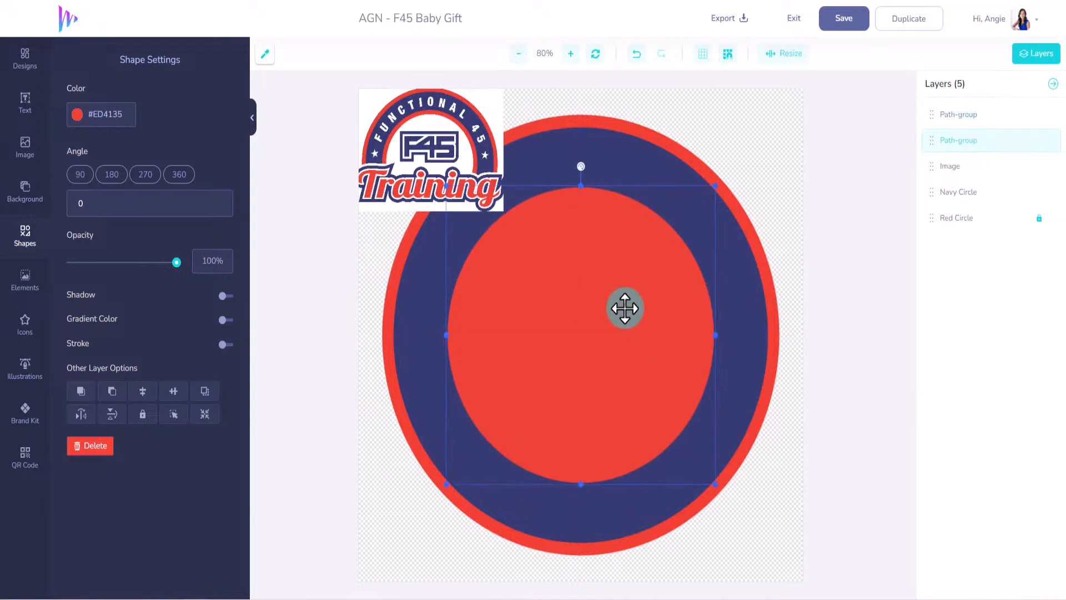
left_click_drag(624, 307, 719, 365)
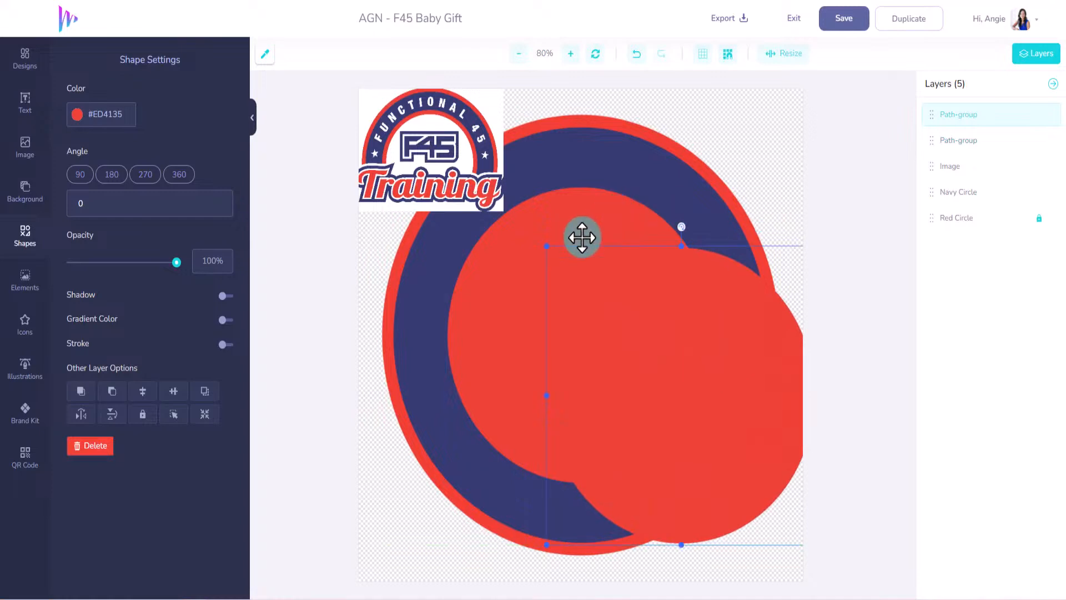
left_click_drag(551, 249, 647, 331)
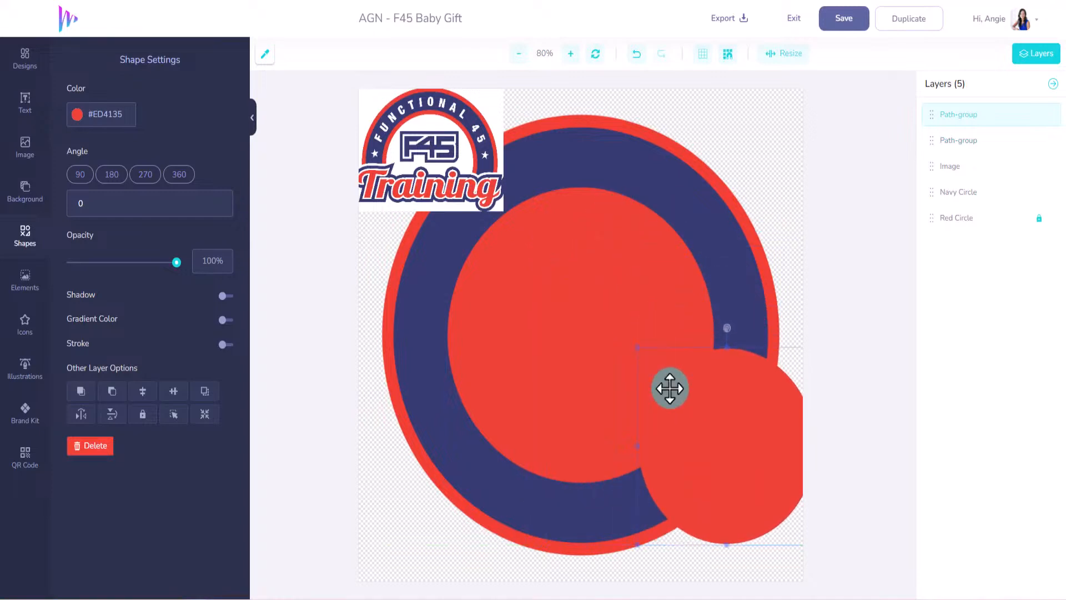
left_click_drag(687, 431, 572, 308)
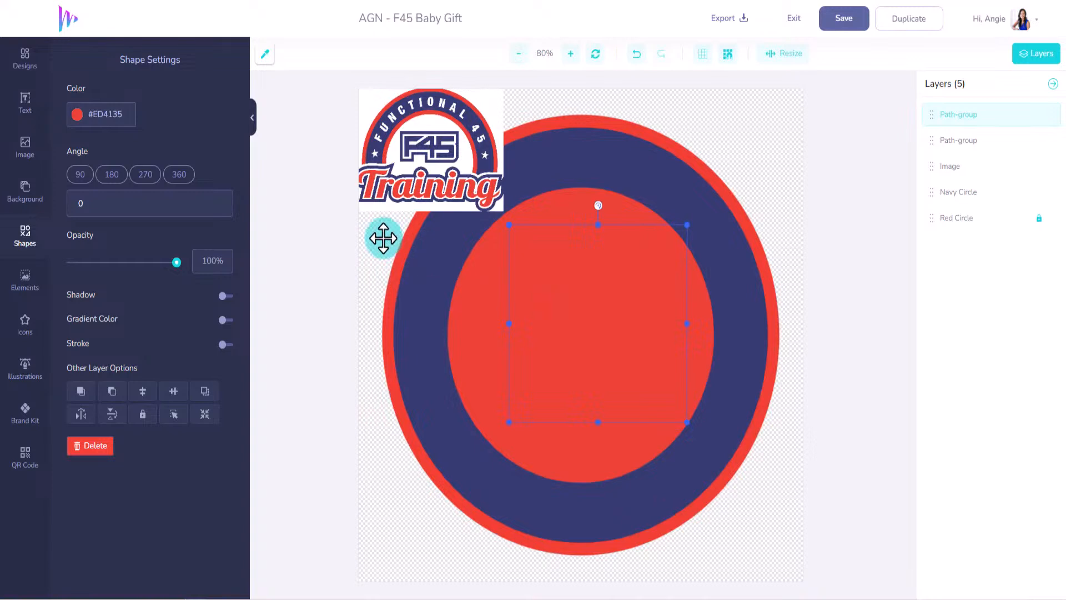
- Recolour the smallest circle white, #FFFFFF, and centre it within the inner red circle
left_click(75, 115)
left_click(71, 132)
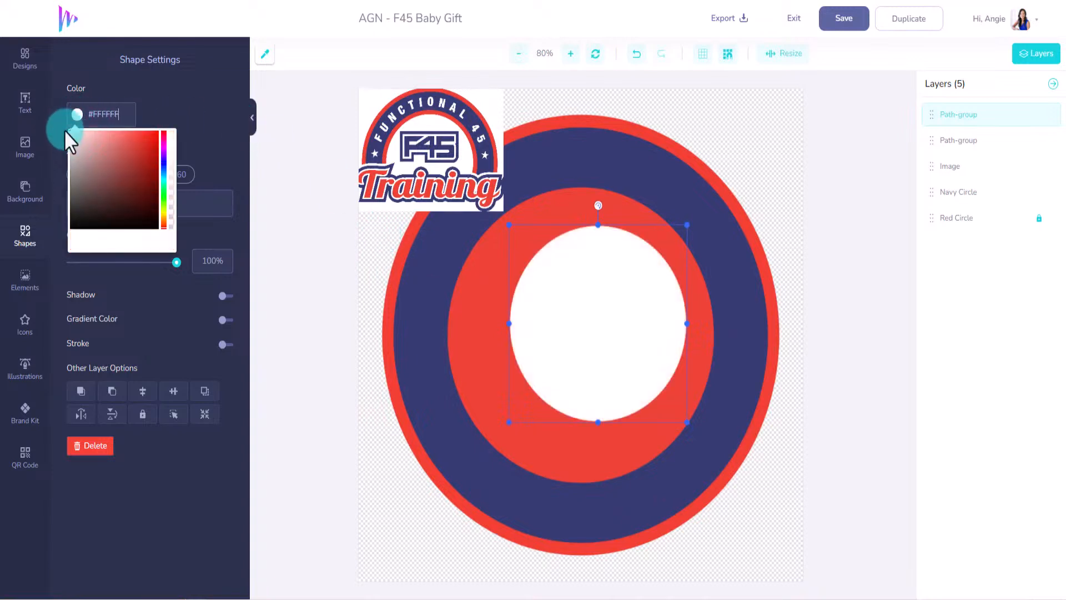
mouse_move(600, 295)
left_mouse_down()
mouse_move(588, 305)
mouse_move(598, 306)
left_mouse_up()
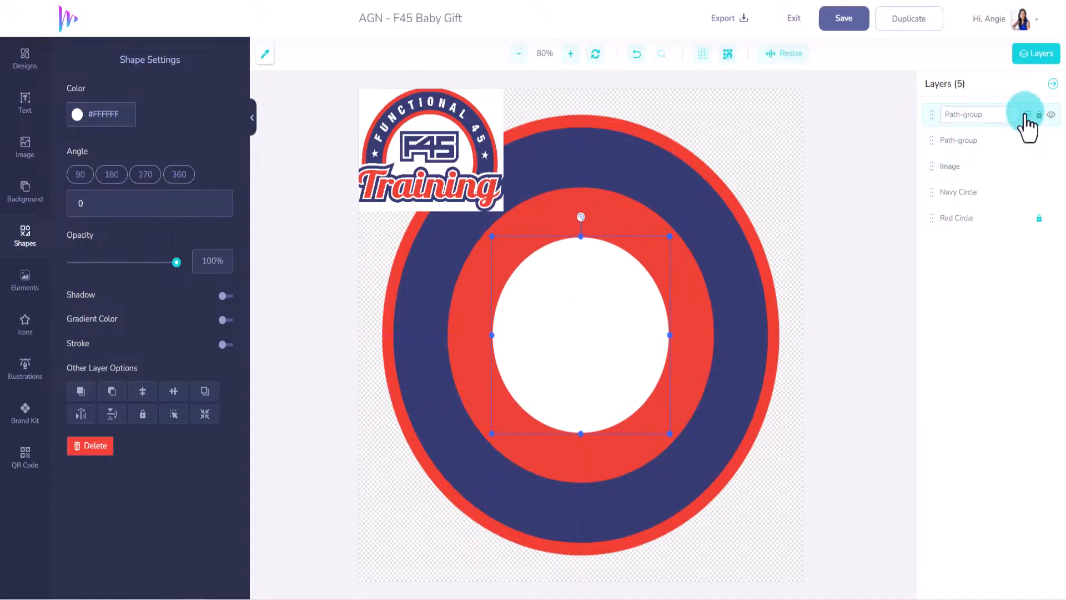
- Rename the white circle's layer as "White Circle" and the smaller red circle's layer as "Inner Red"
left_click_drag(995, 115, 928, 125)
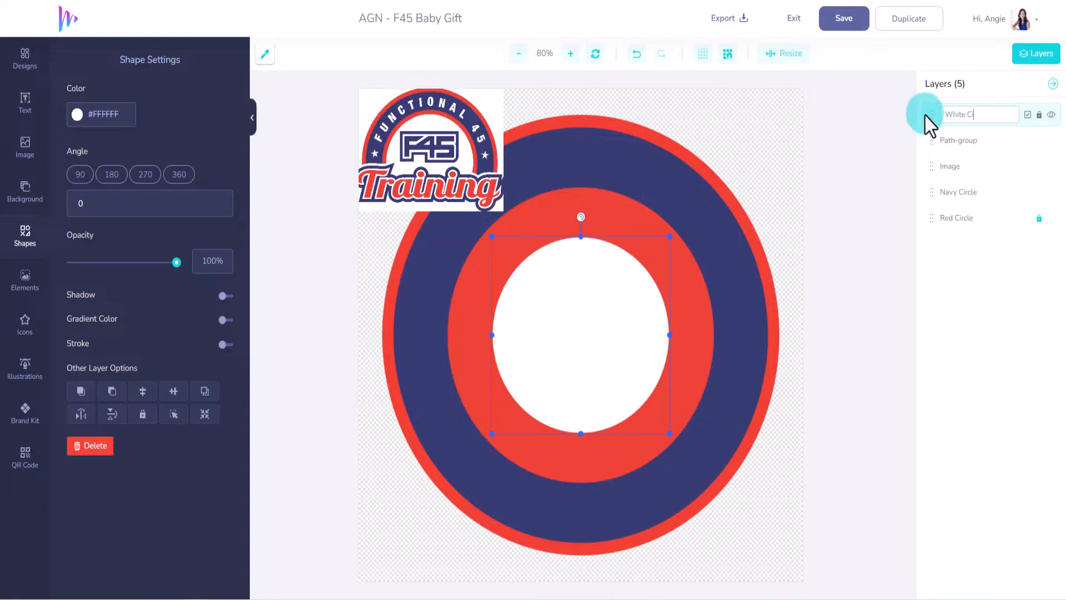
left_click(958, 146)
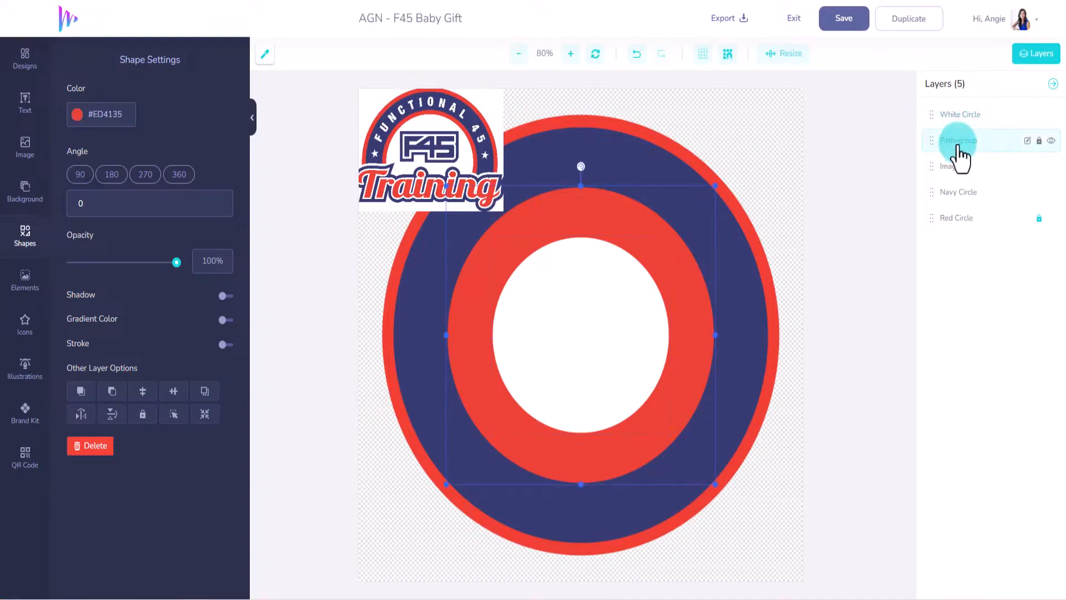
left_click(1027, 140)
left_click_drag(985, 145, 904, 143)
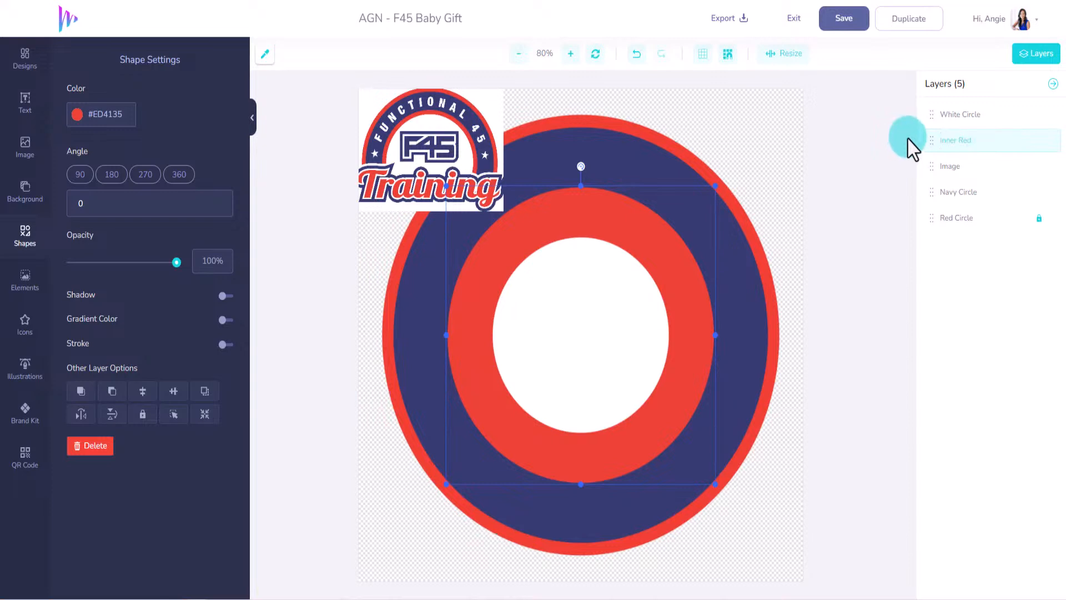
- Move the F45 logo's Image layer above all the circle layers in the stacking order
left_click(951, 170)
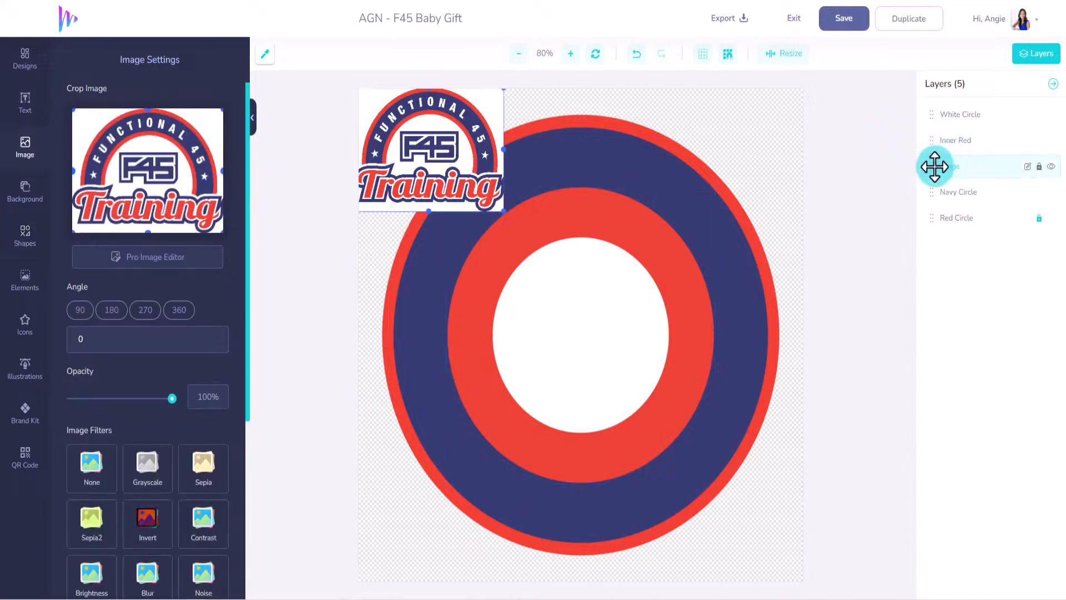
left_click_drag(932, 159, 929, 113)
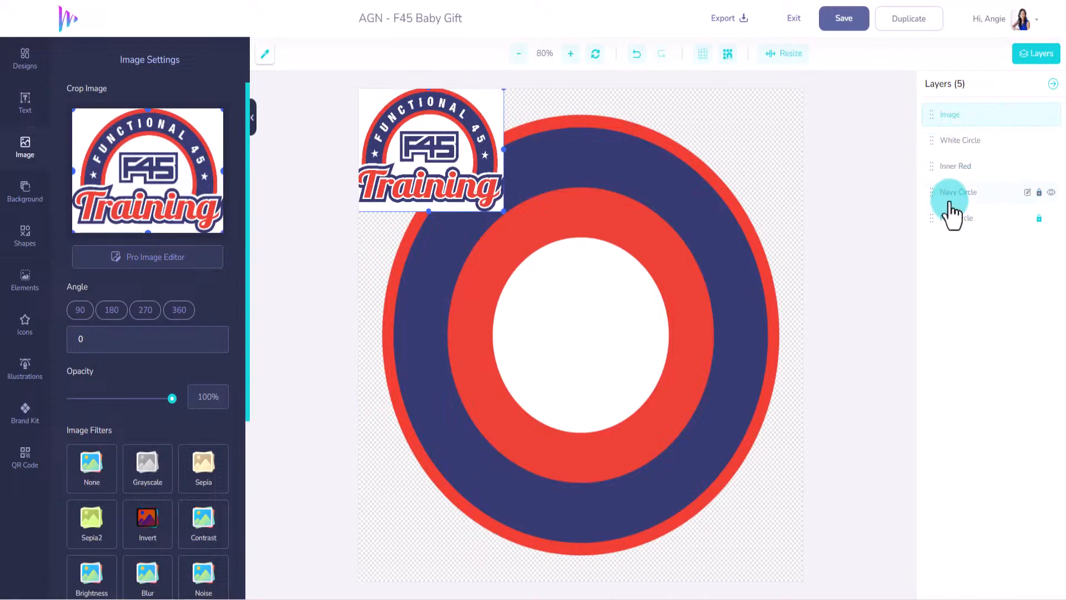
left_click(951, 146)
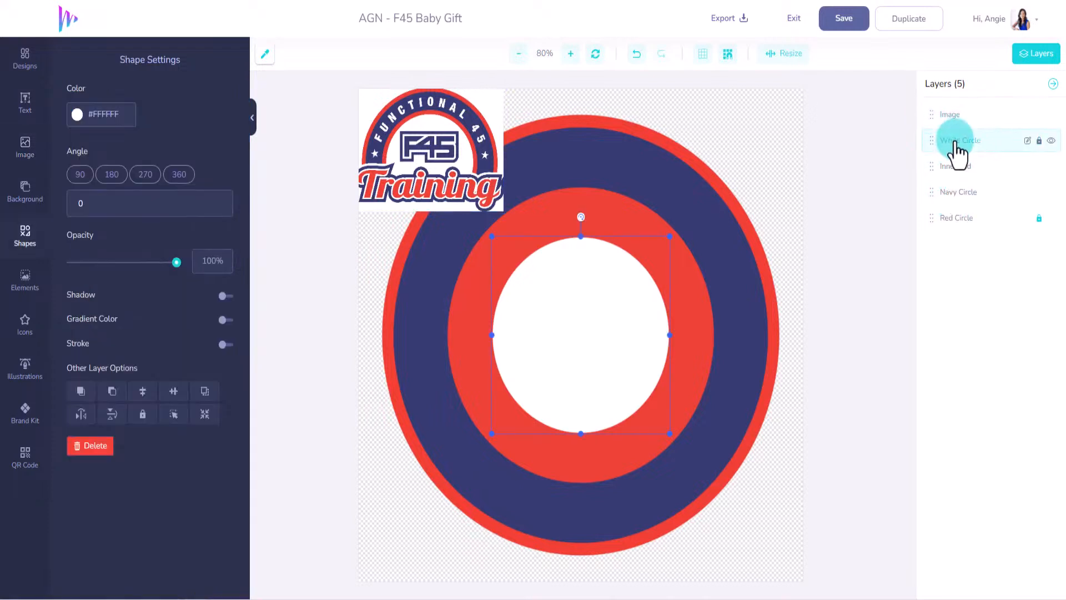
- Lock the Inner Red and Navy Circle layers
left_click(951, 169)
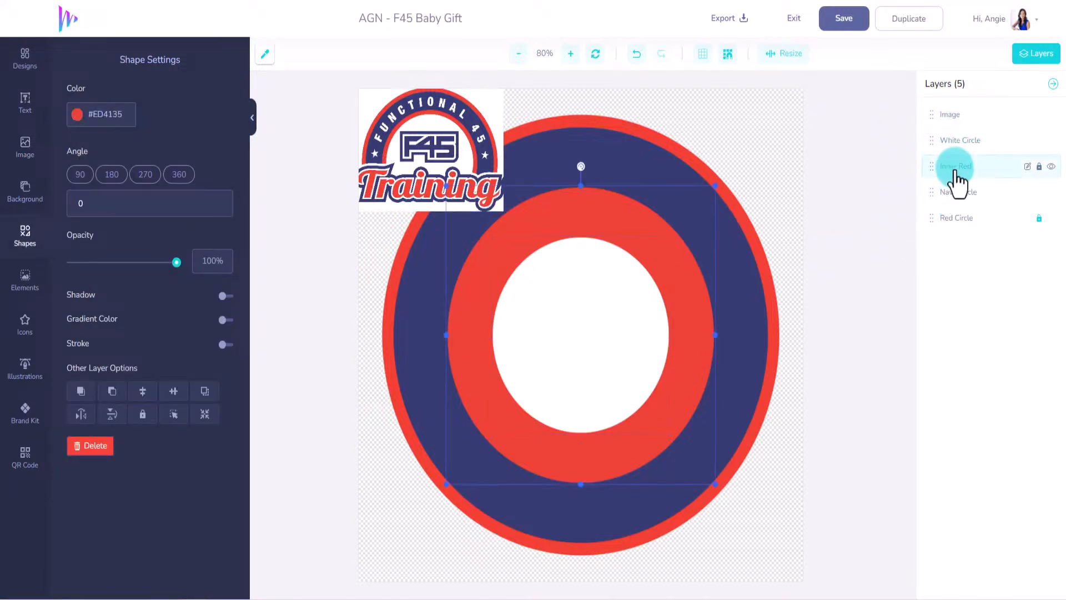
left_click_drag(619, 215, 620, 214)
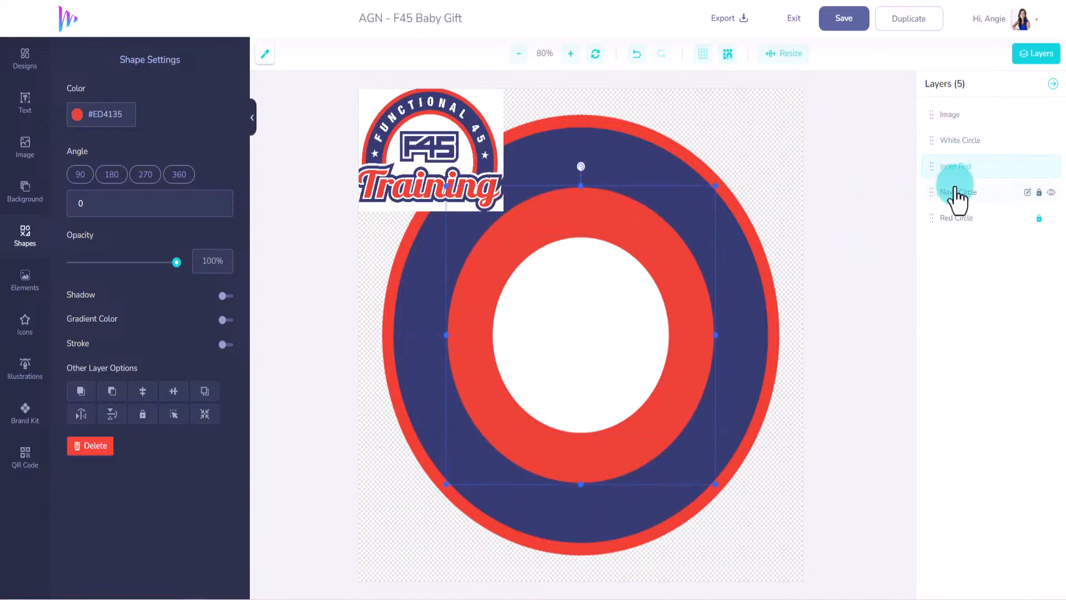
left_click(1039, 166)
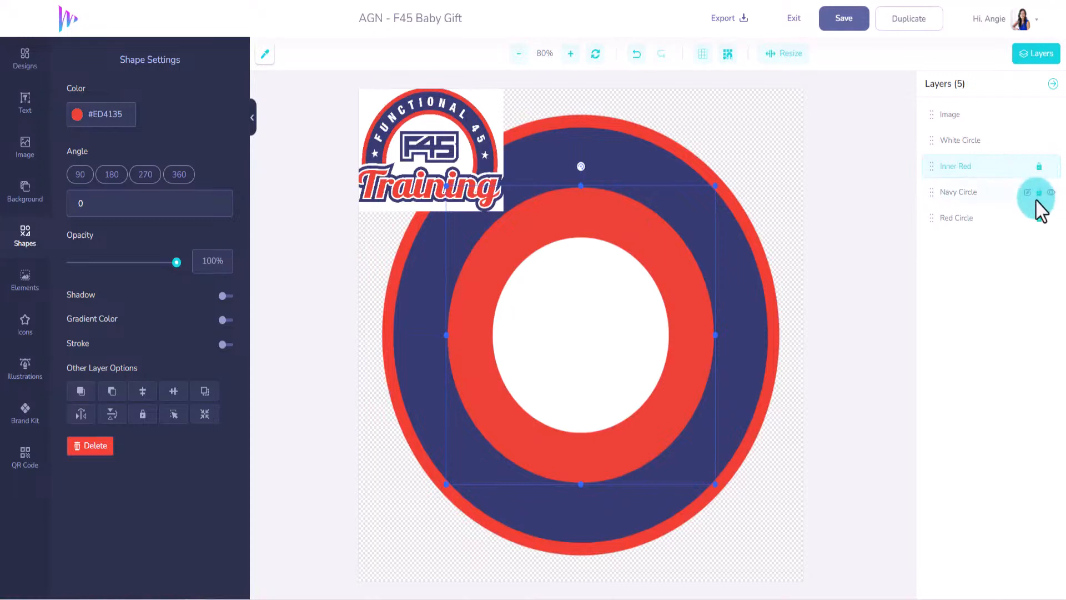
left_click(1037, 195)
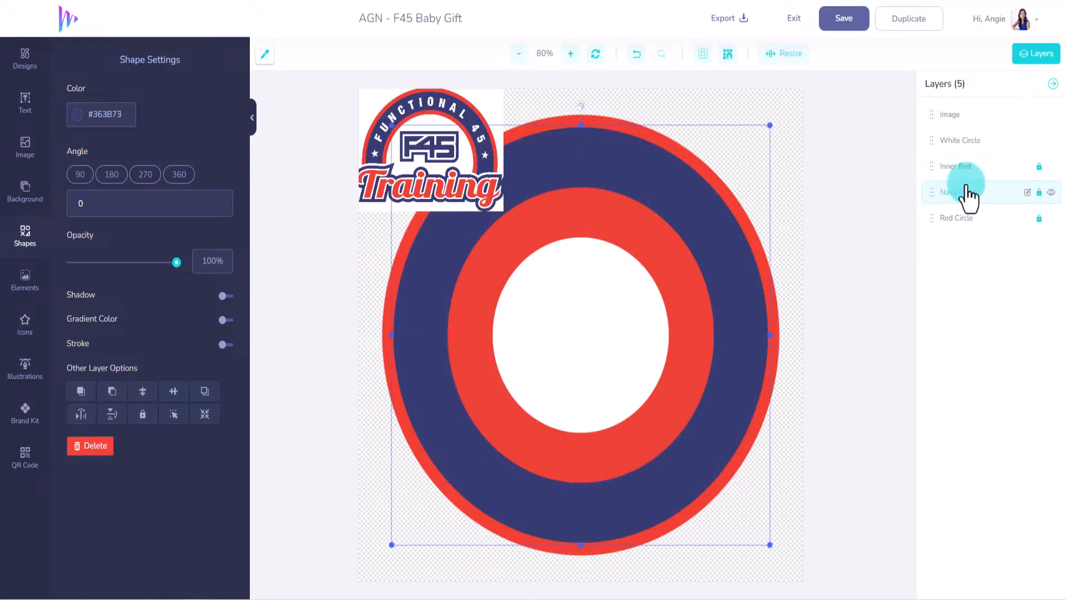
- Enlarge the White Circle until only a thin red ring surrounds it, and centre it within the inner red circle
left_click(957, 142)
left_click_drag(604, 317, 577, 298)
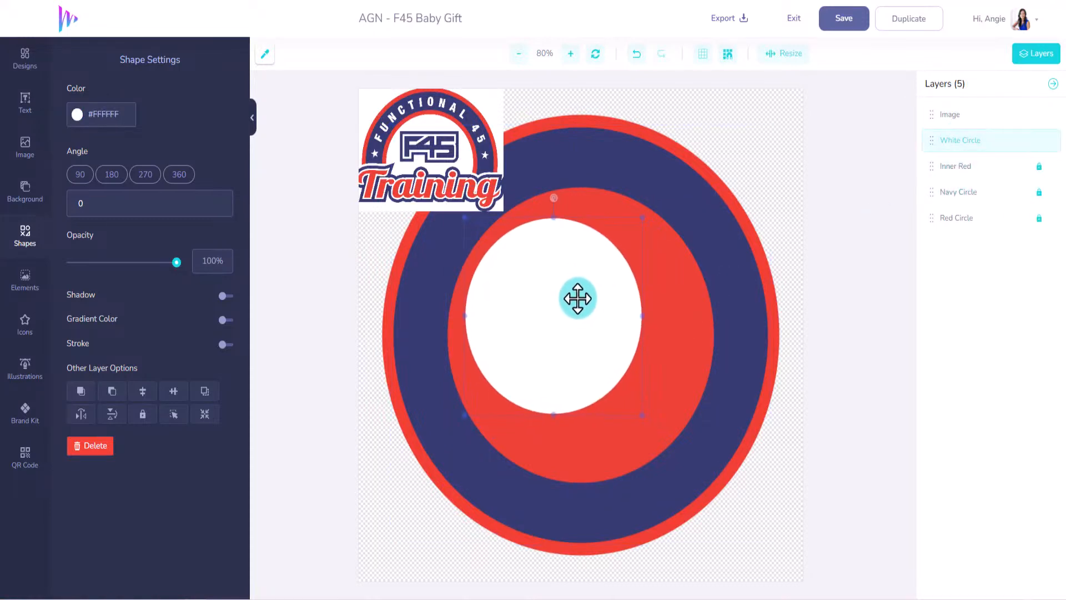
left_click_drag(643, 415, 701, 508)
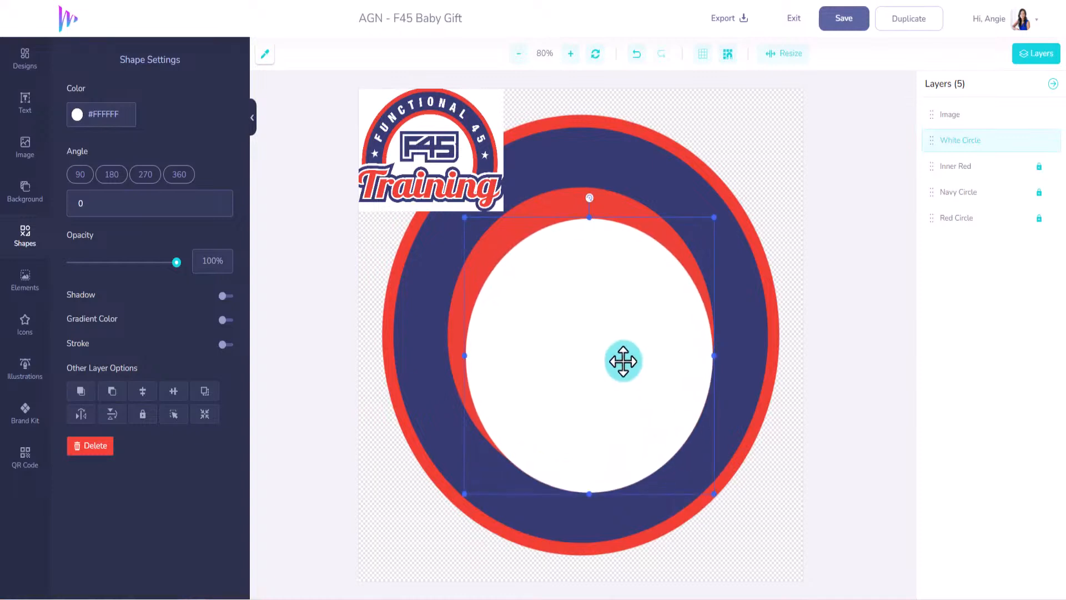
left_click_drag(621, 359, 616, 347)
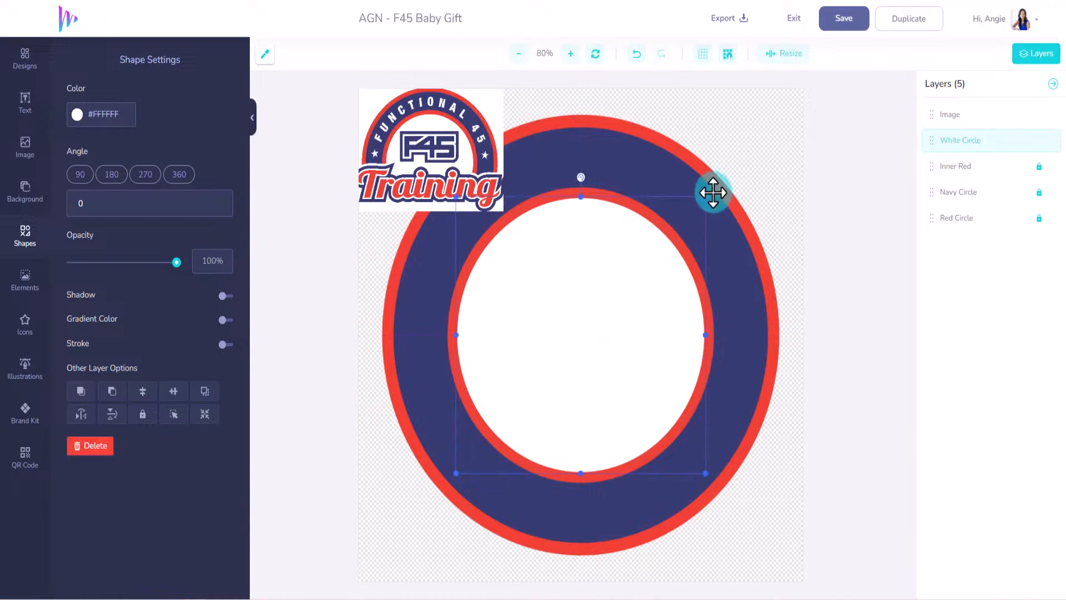
left_click_drag(705, 195, 701, 196)
left_click_drag(593, 313, 594, 312)
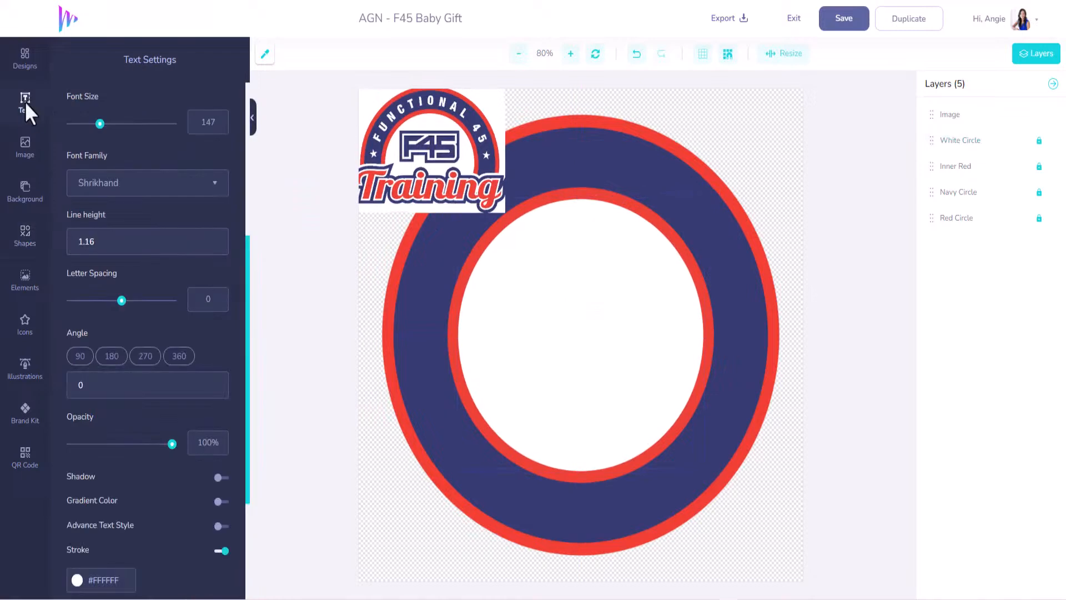
- Add a new text layer reading "Future" and set its font size to 136
left_click(25, 146)
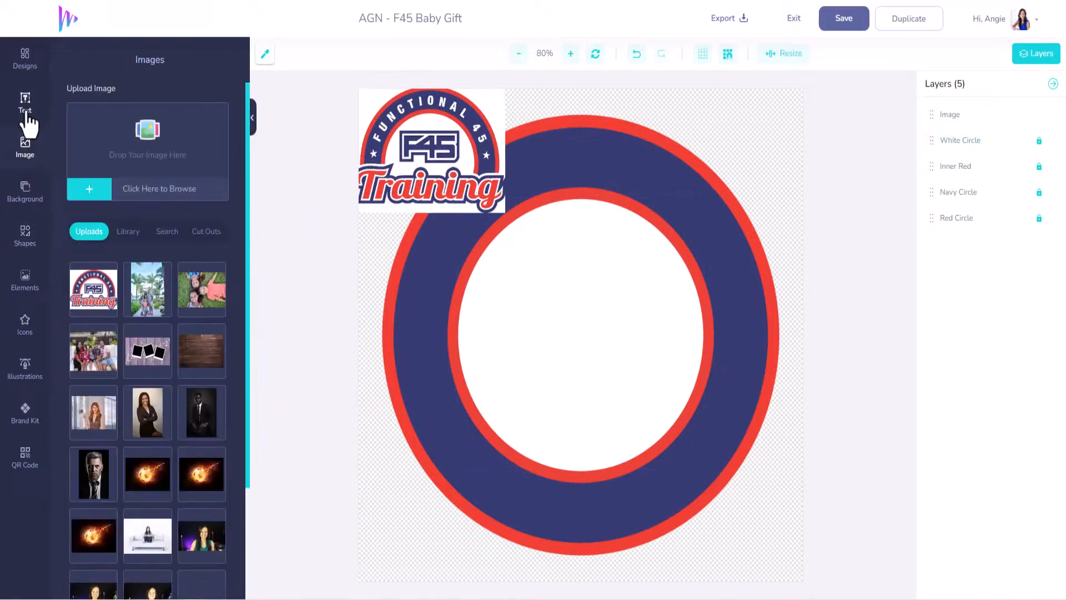
left_click(26, 106)
scroll(166, 238, "up", 5)
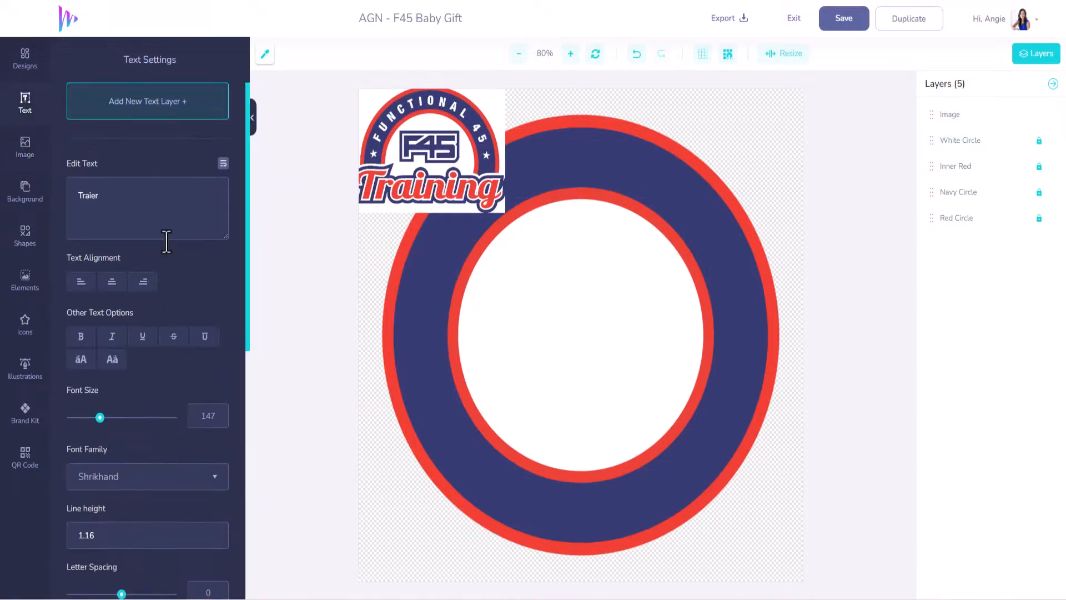
left_click(131, 115)
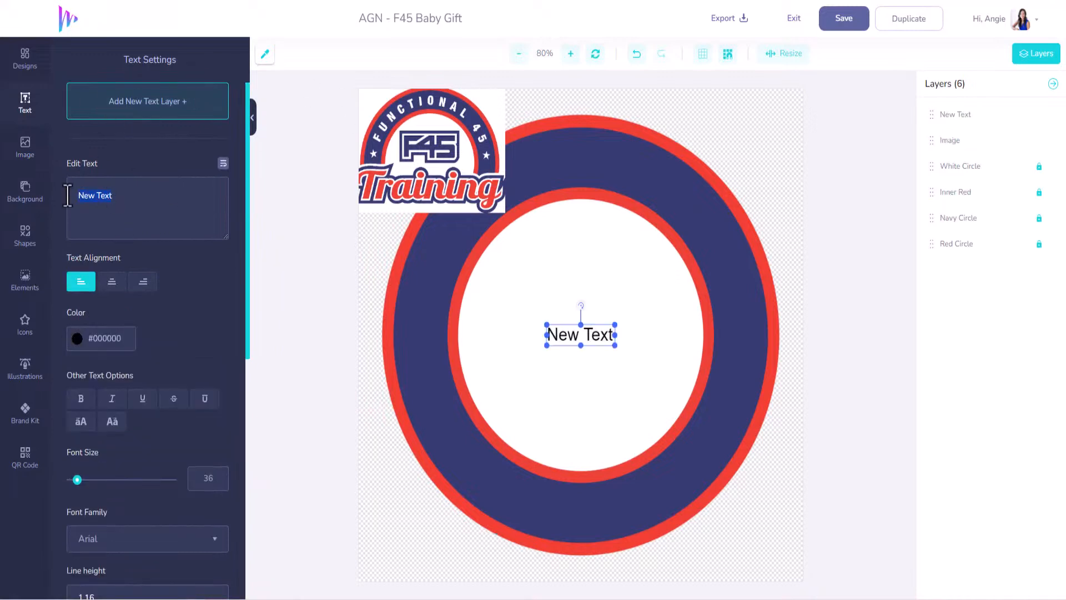
type("Future")
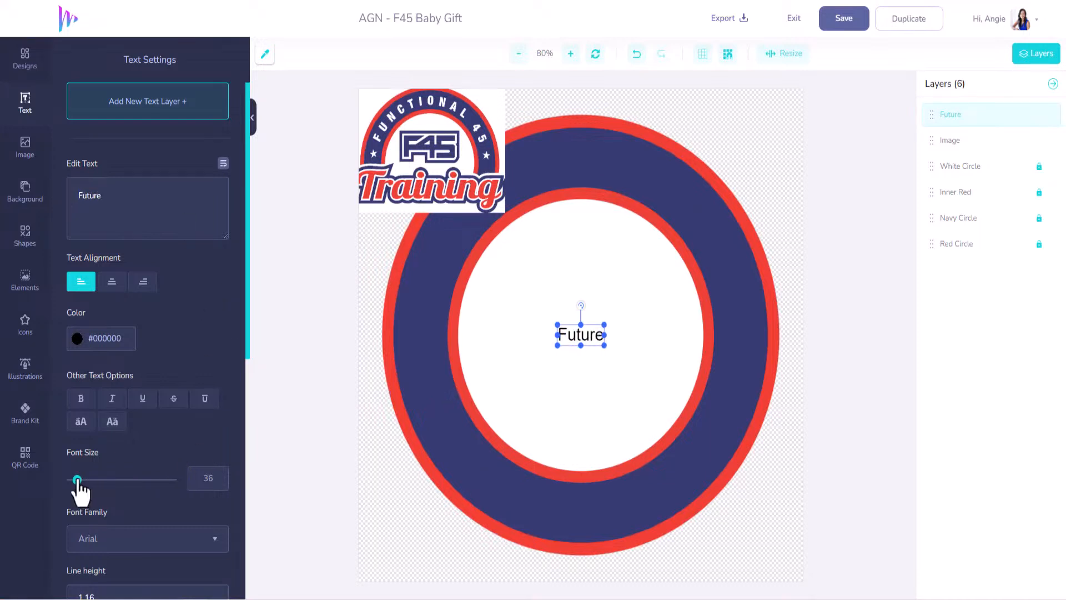
left_click_drag(77, 481, 98, 480)
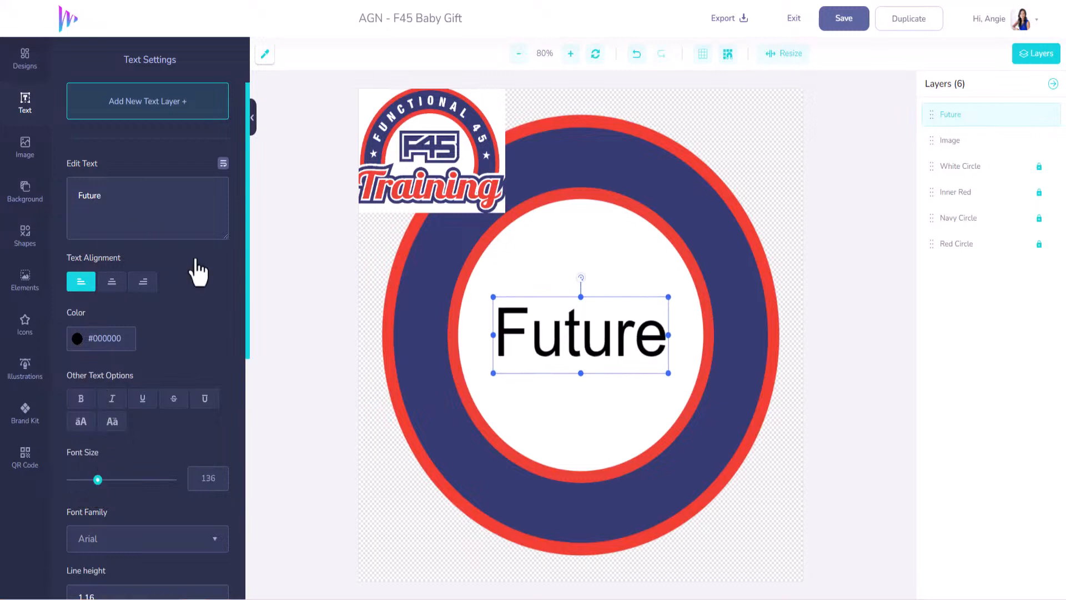
- Sample the outer ring's red and recolour the "Future" text with it, #EF4033
left_click(265, 55)
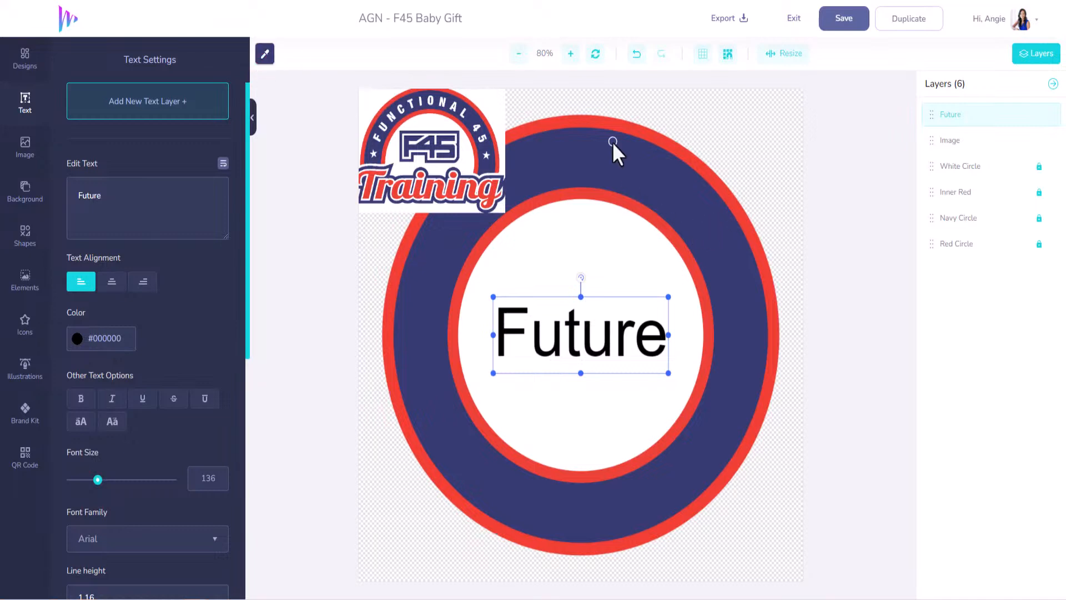
left_click(601, 125)
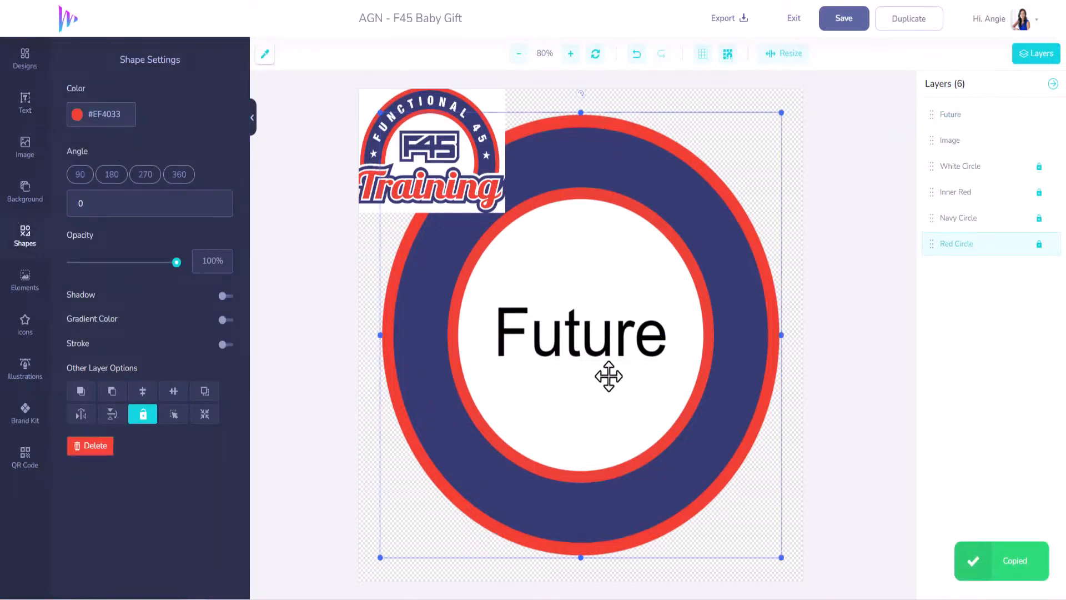
left_click(598, 350)
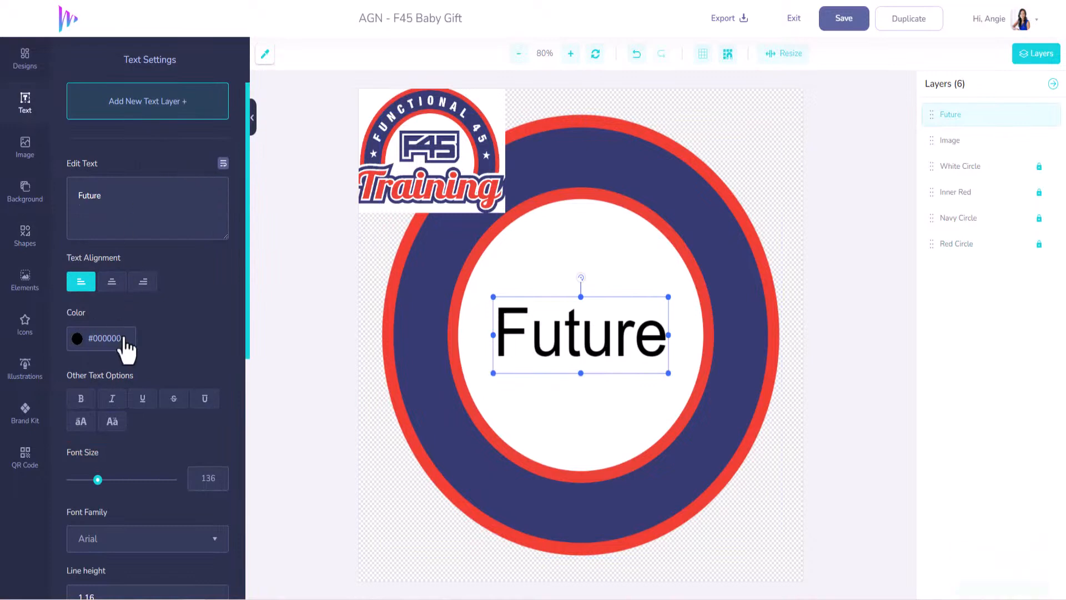
left_click(103, 339)
key("ctrl+v")
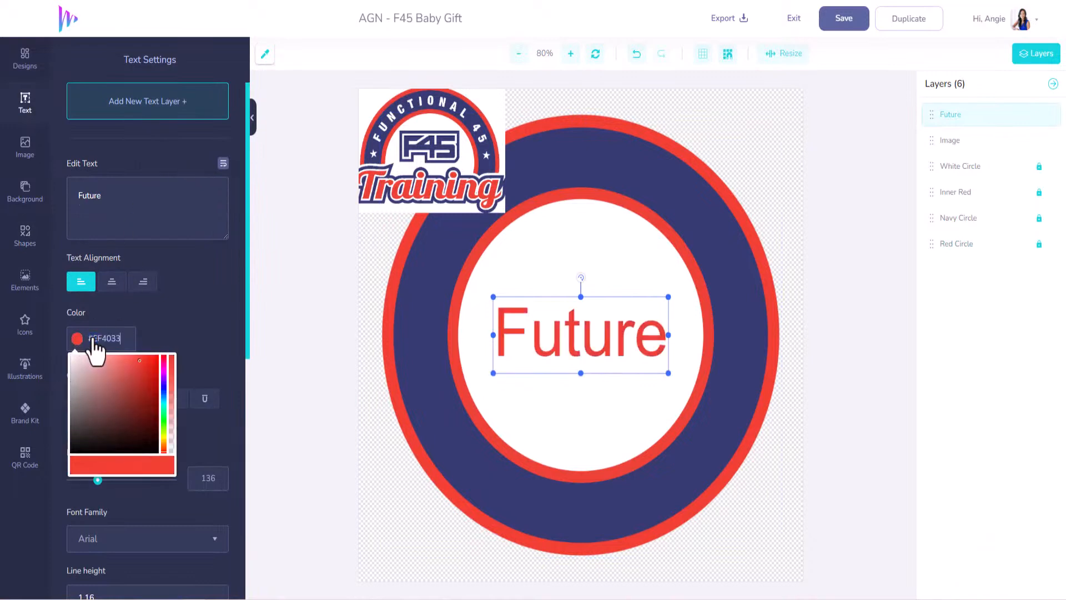
left_click(151, 336)
- Change the "Future" text's font family to Lobster
scroll(111, 466, "down", 5)
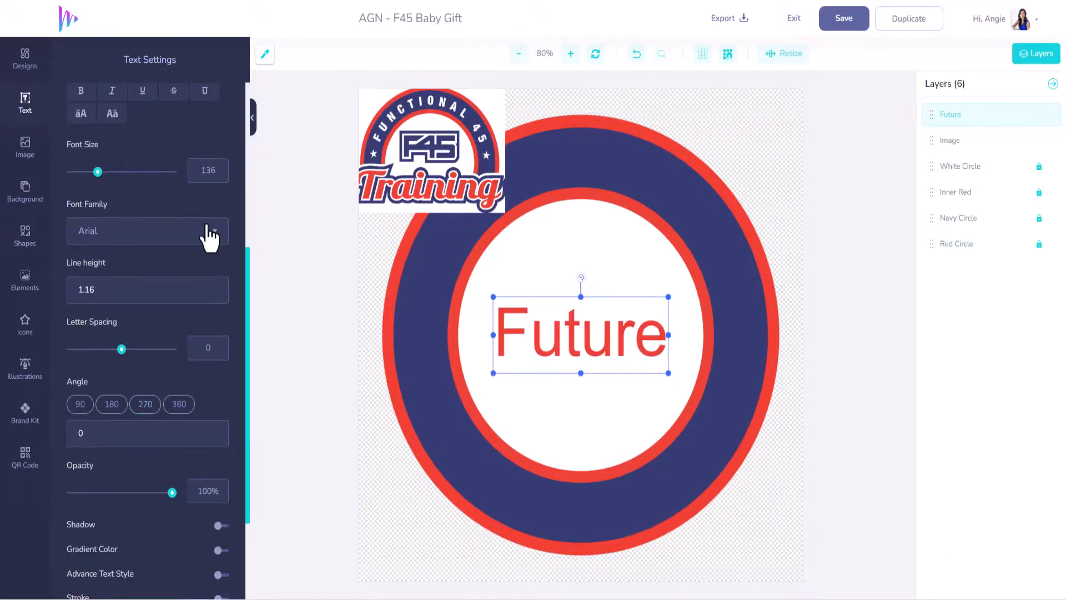
left_click(209, 236)
type("lob")
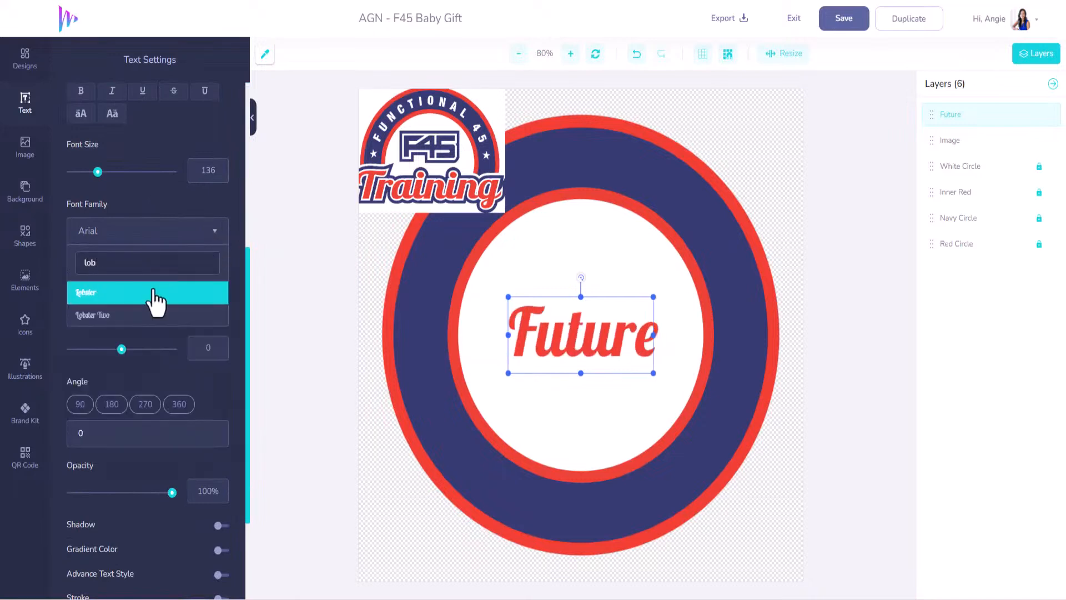
left_click(154, 292)
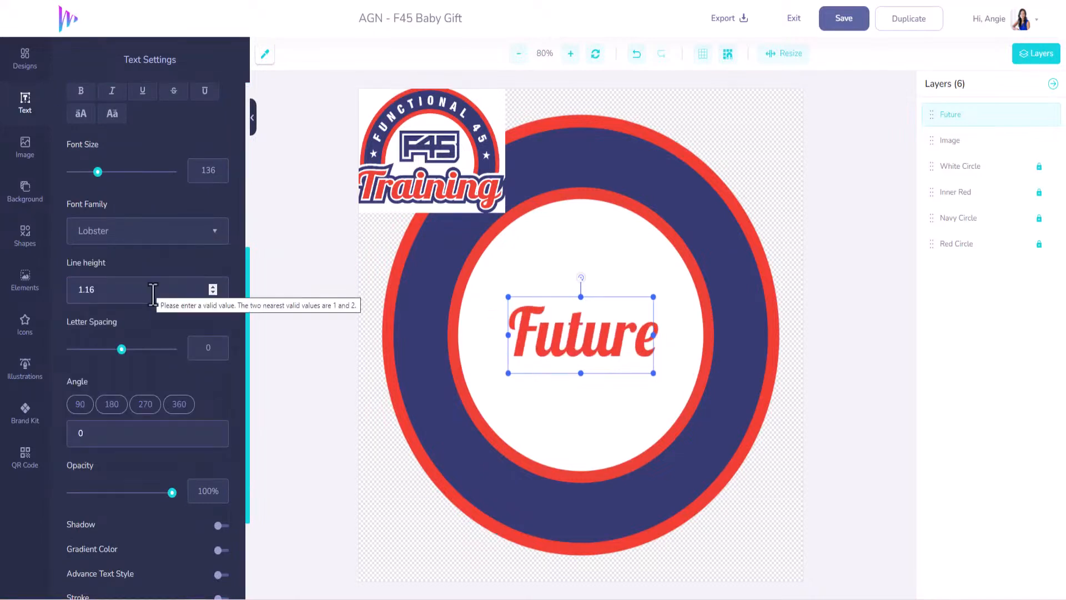
- Set the "Future" text's font size to 180 and move it to the upper part of the white circle
scroll(94, 209, "up", 1)
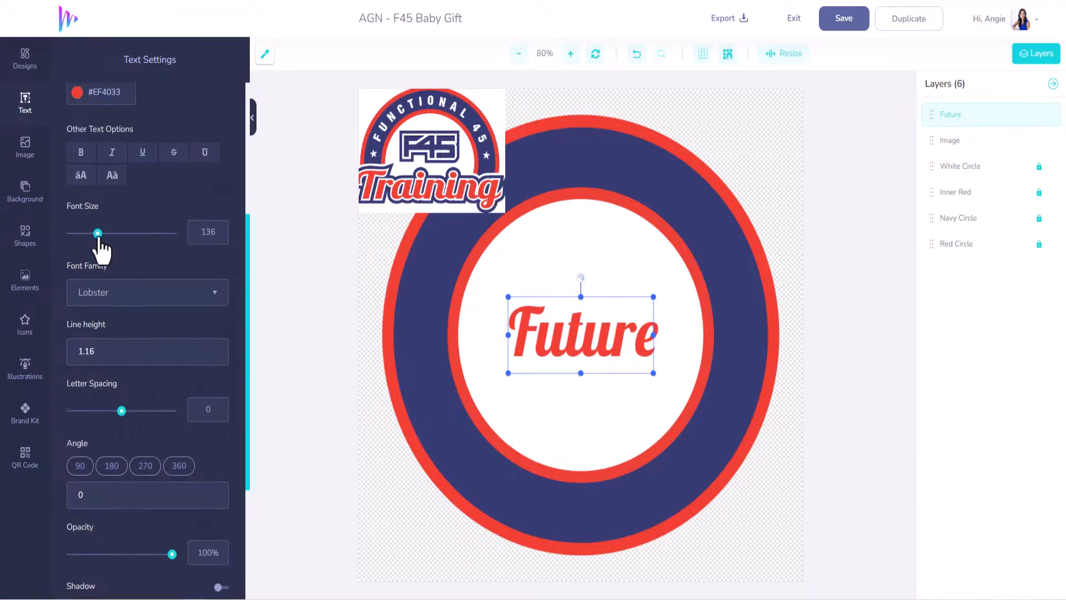
left_click_drag(98, 233, 106, 233)
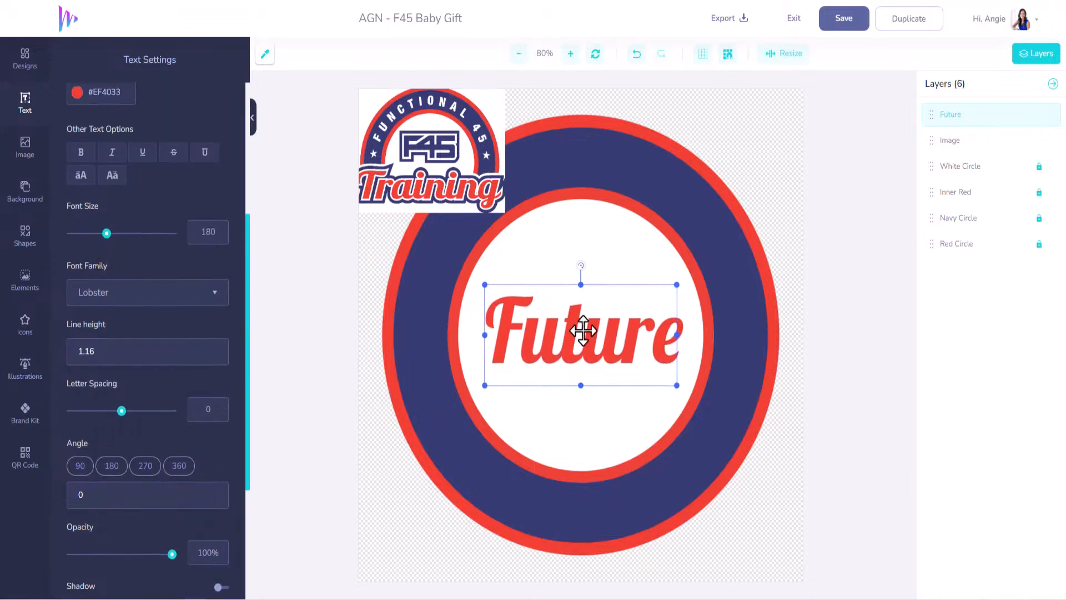
left_click_drag(583, 327, 580, 237)
scroll(185, 456, "down", 3)
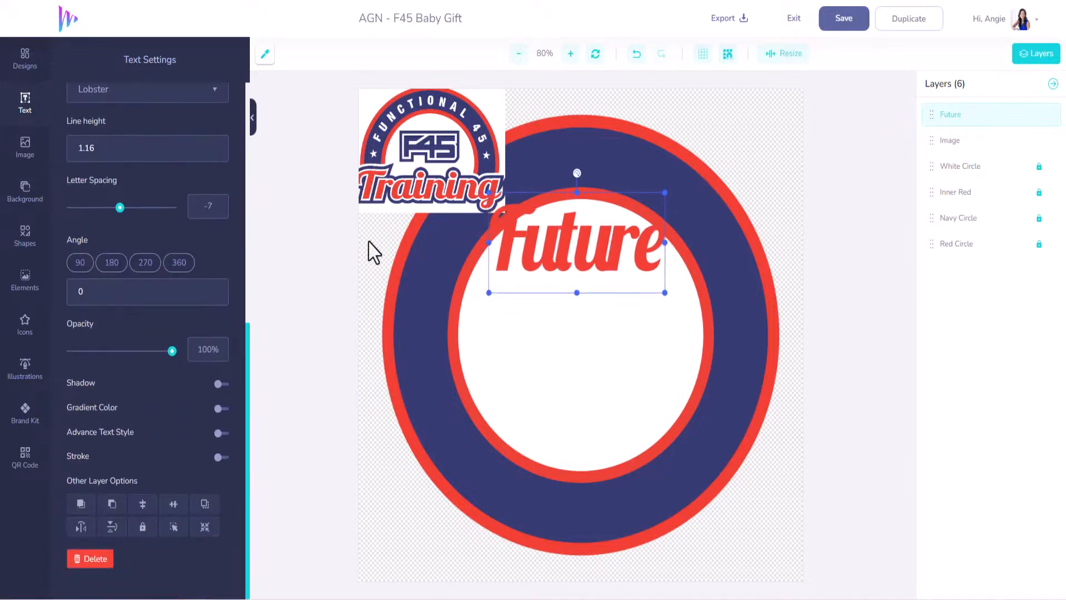
- Set the "Future" text's letter spacing to 0
scroll(95, 235, "up", 3)
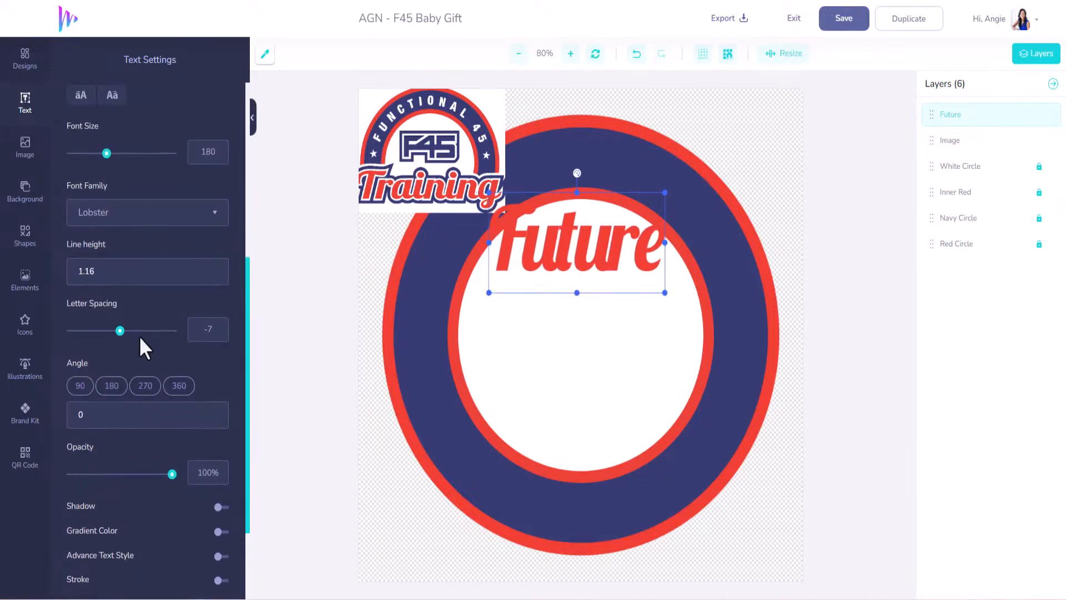
left_click_drag(119, 333, 122, 333)
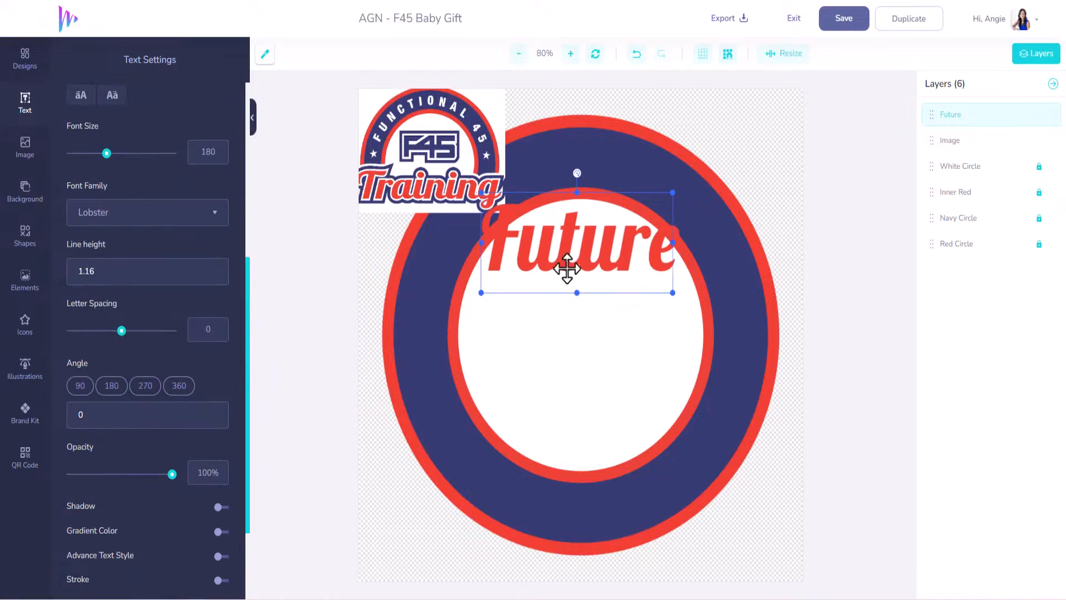
left_click_drag(582, 261, 583, 261)
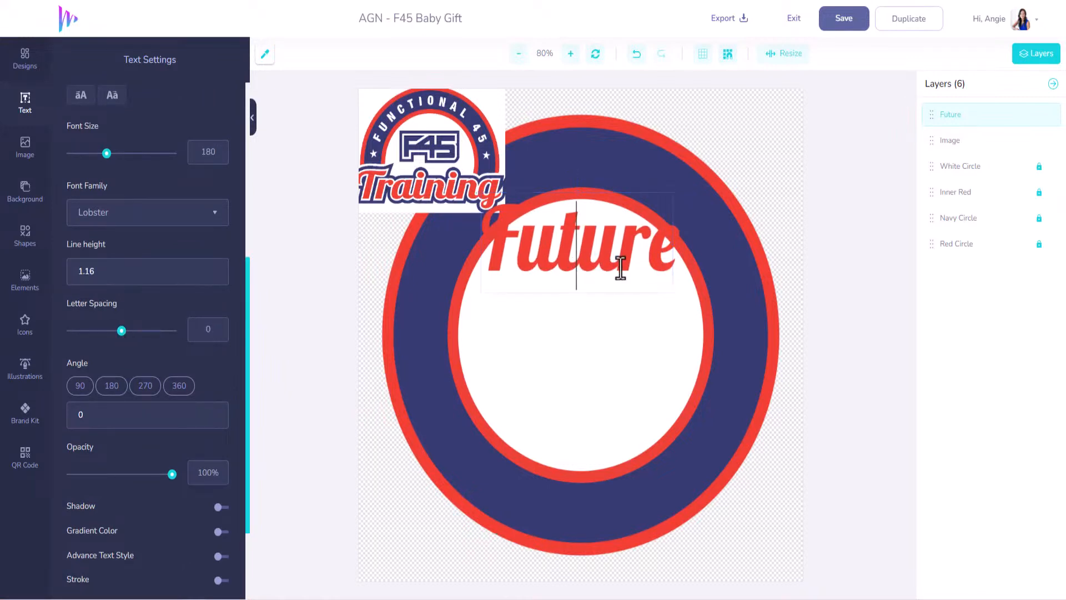
left_click(673, 247)
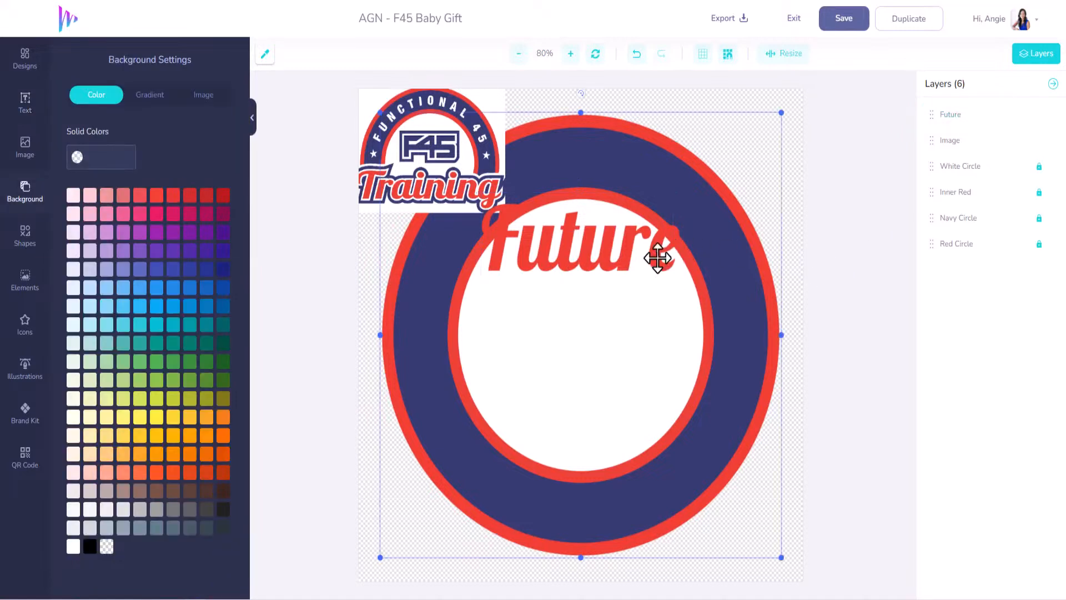
- Duplicate the "Future" text and place the copy exactly over the original
left_click(657, 258)
key("ctrl+d")
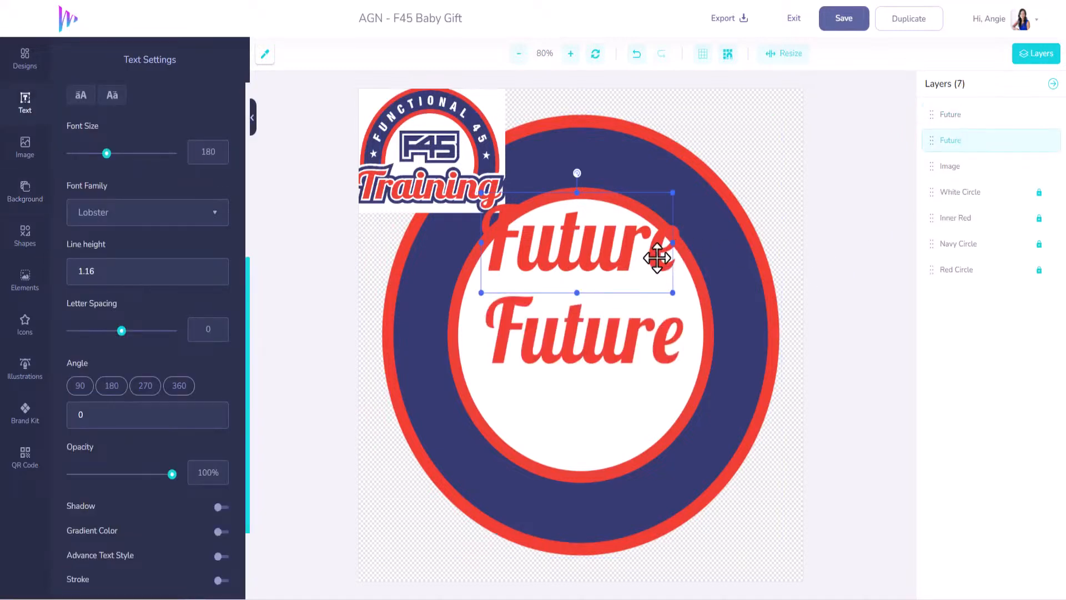
left_click_drag(631, 317, 625, 242)
- Recolour the "Future" copy to white, #FFFFFF
scroll(111, 278, "up", 5)
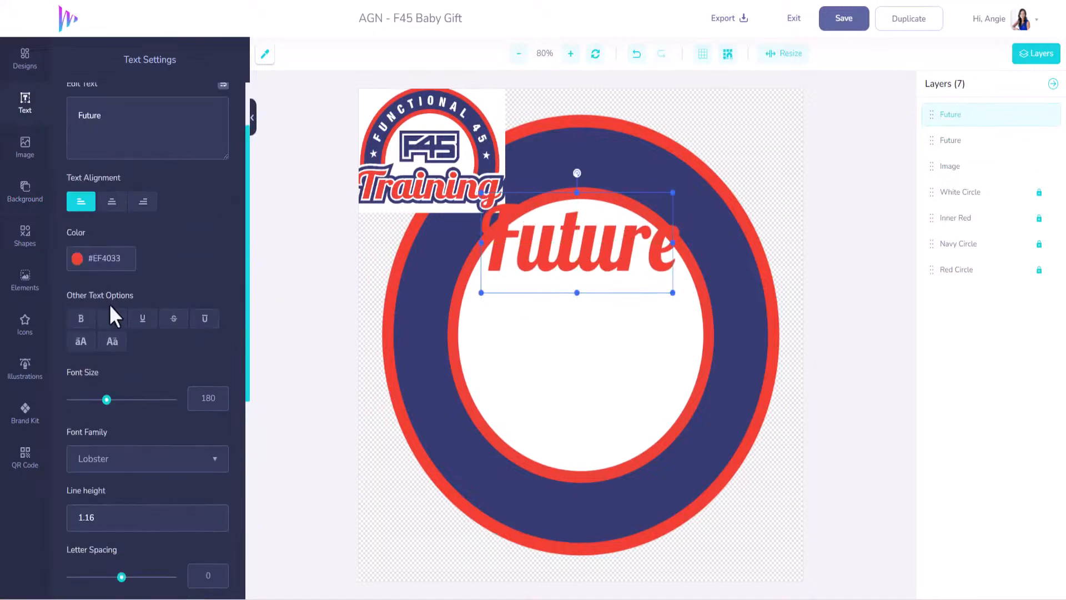
left_click(77, 338)
left_click_drag(119, 366, 60, 363)
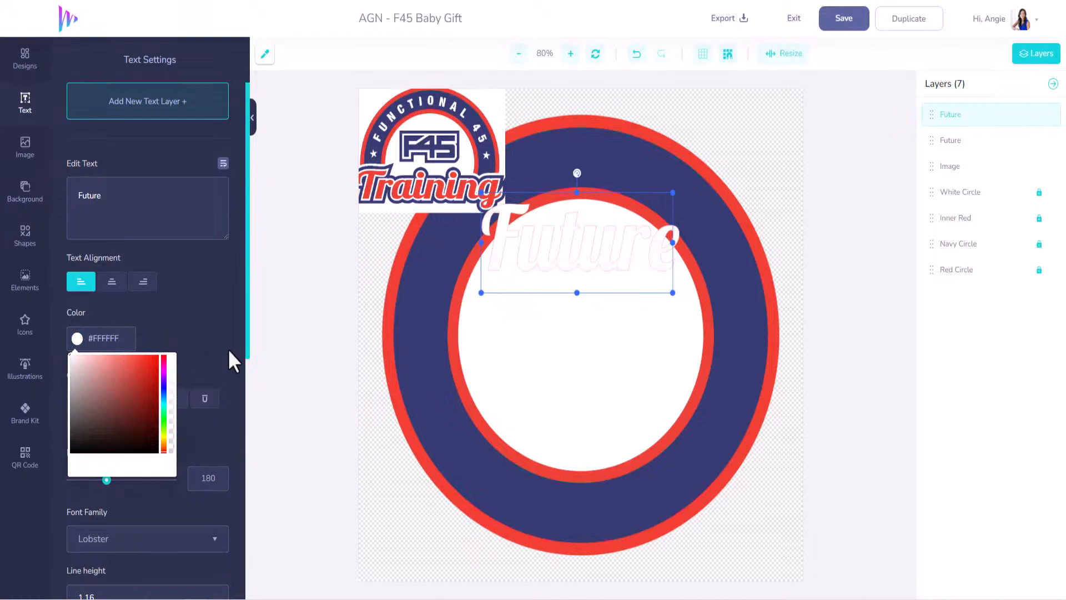
left_click(237, 397)
- Add a white #FFFFFF stroke to the white "Future" copy with a stroke width of 8.2
scroll(228, 404, "down", 8)
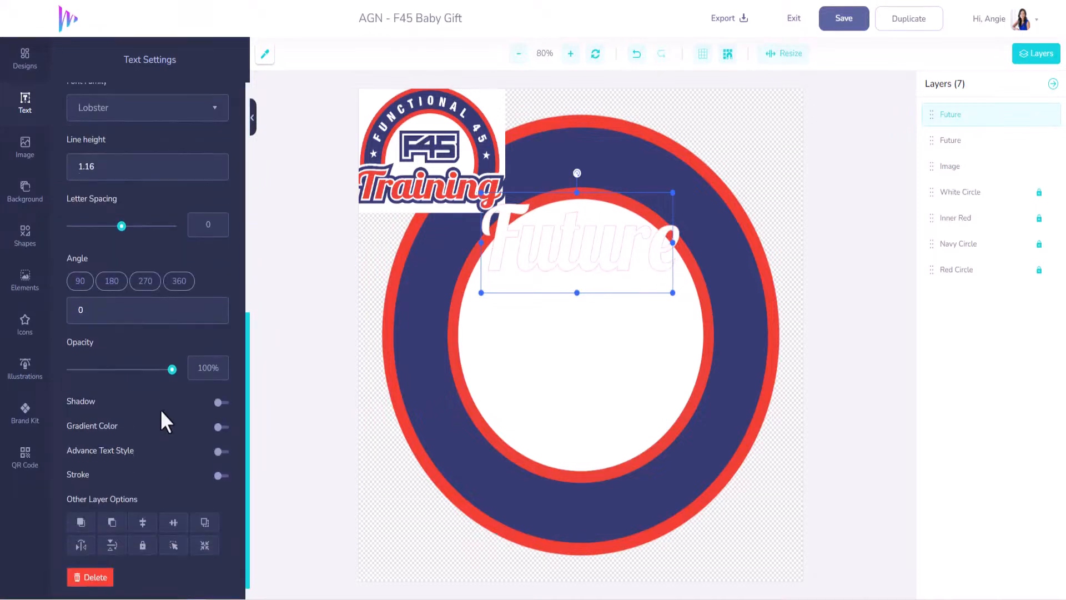
left_click(219, 457)
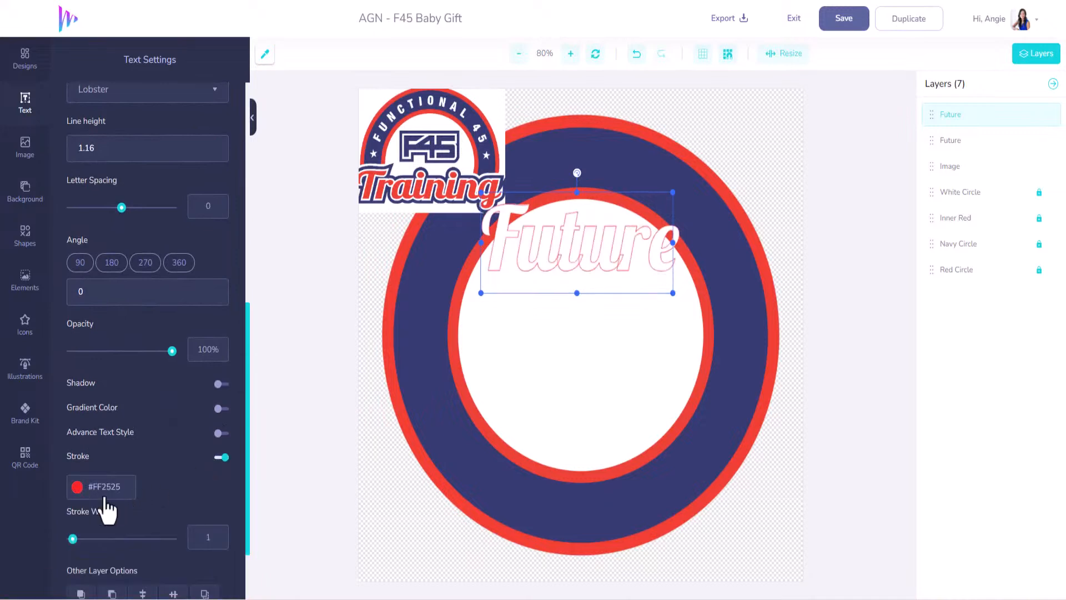
left_click(89, 496)
left_click_drag(77, 508, 61, 504)
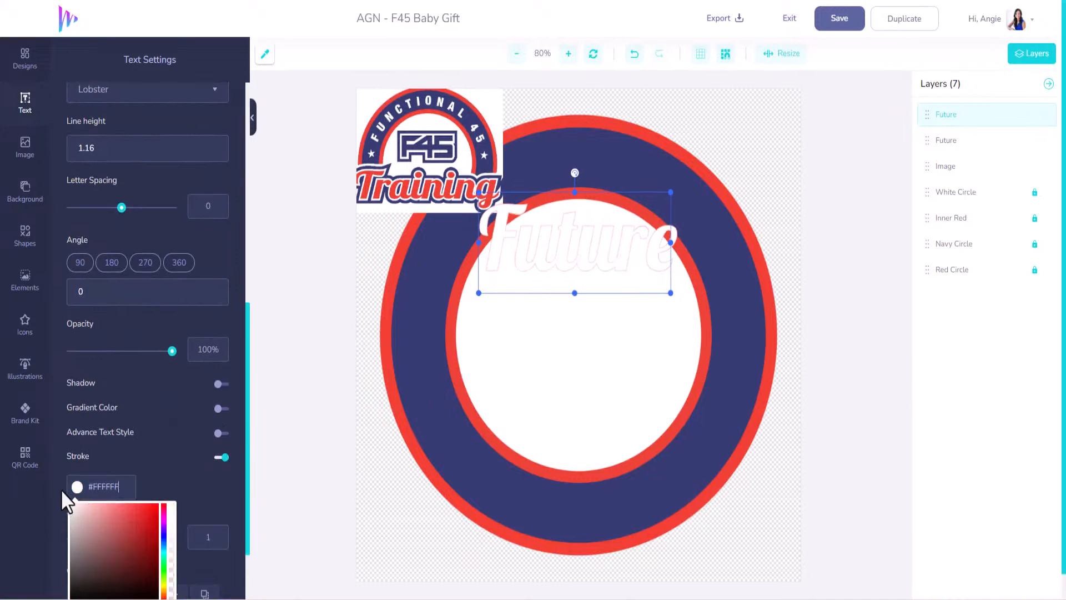
left_click(202, 491)
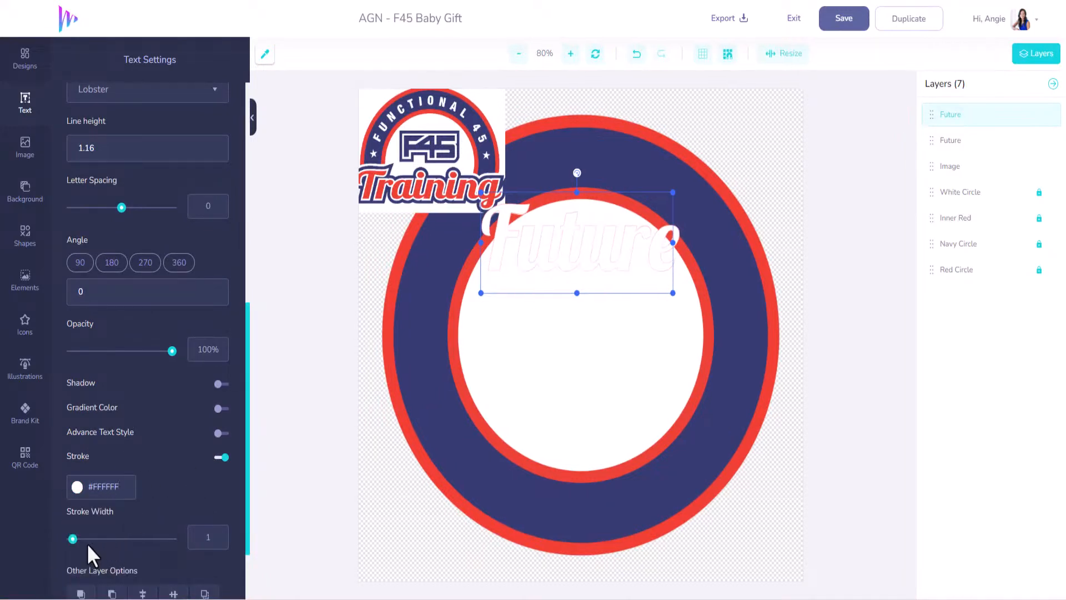
left_click_drag(73, 538, 87, 539)
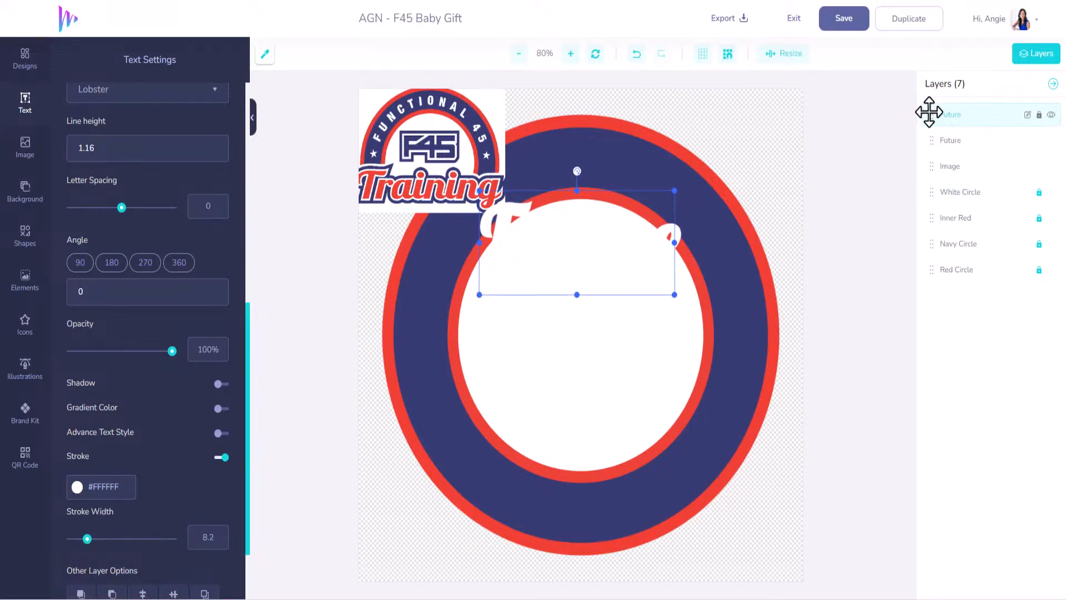
- Reorder the white "Future" copy beneath the red "Future" layer and set its stroke width to 13
left_click_drag(930, 107, 927, 146)
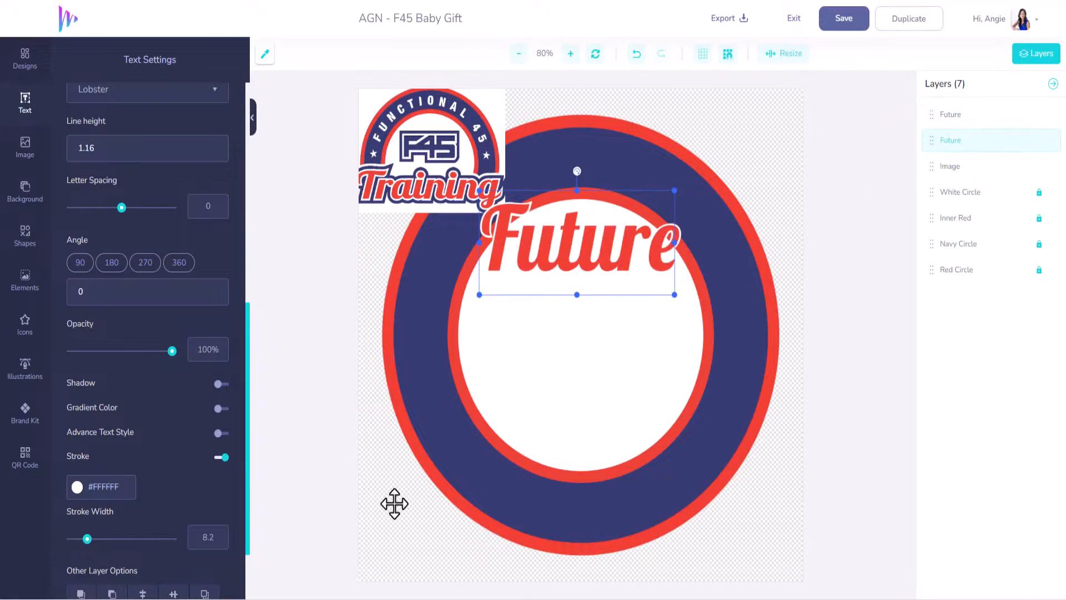
left_click_drag(87, 538, 97, 539)
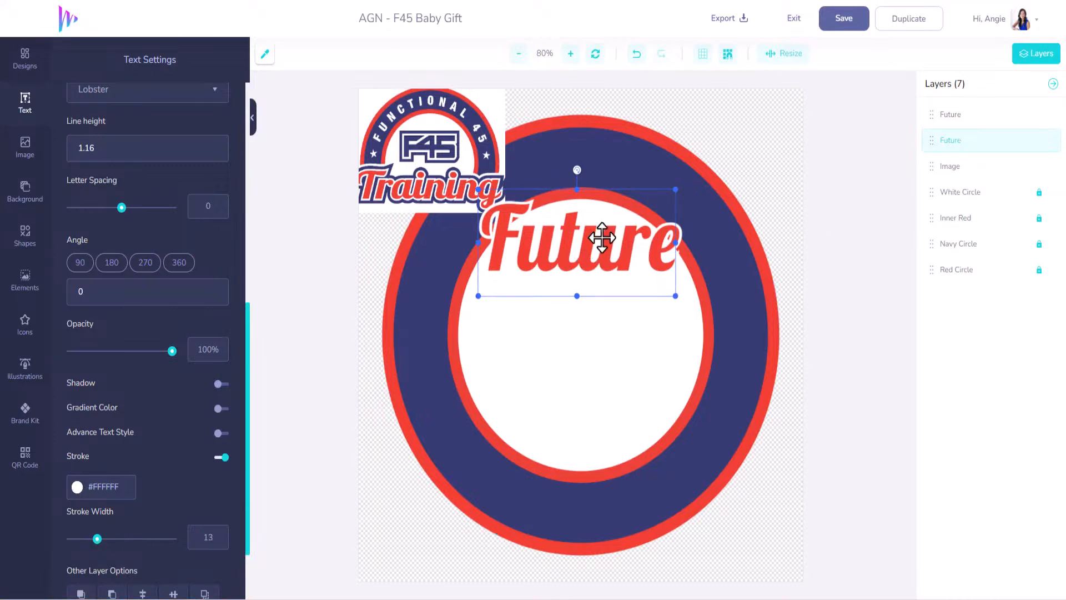
- Move the red "Future" text down and away from its white copy to separate the two layers
left_click(660, 189)
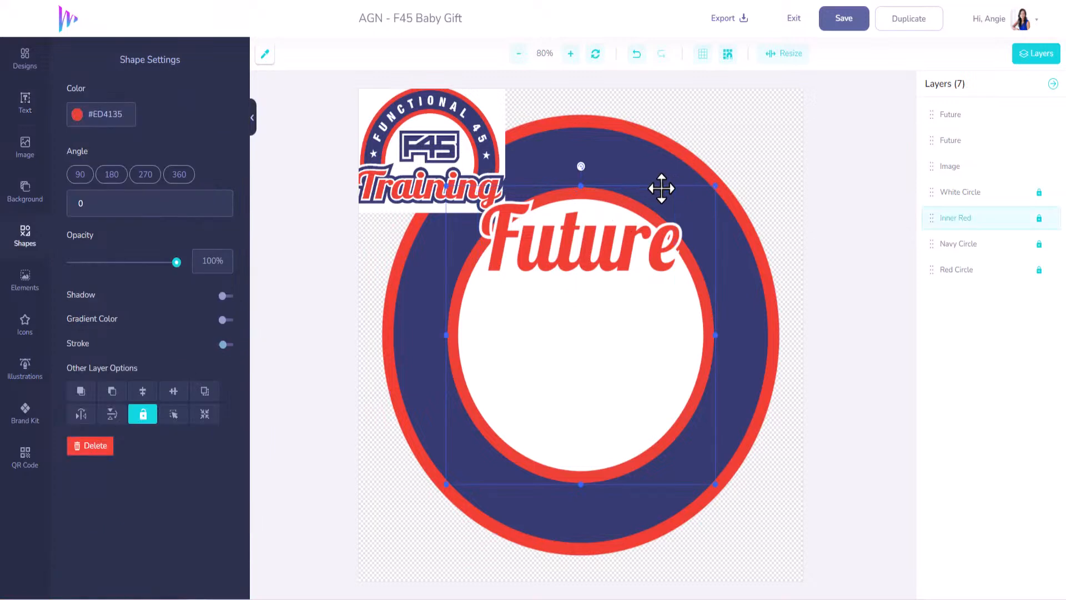
left_click(661, 200)
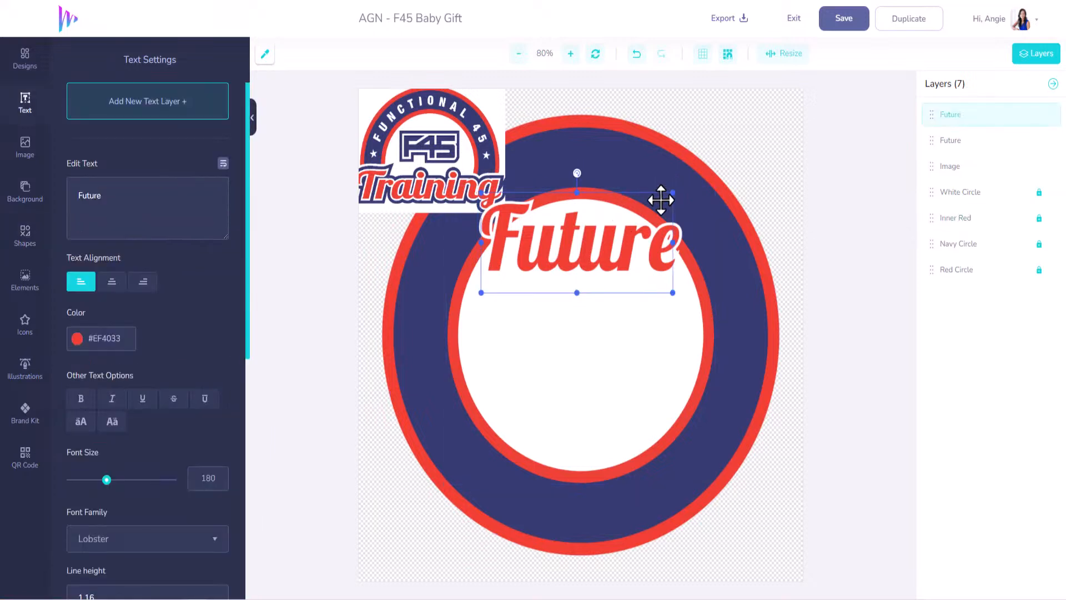
left_click(678, 236)
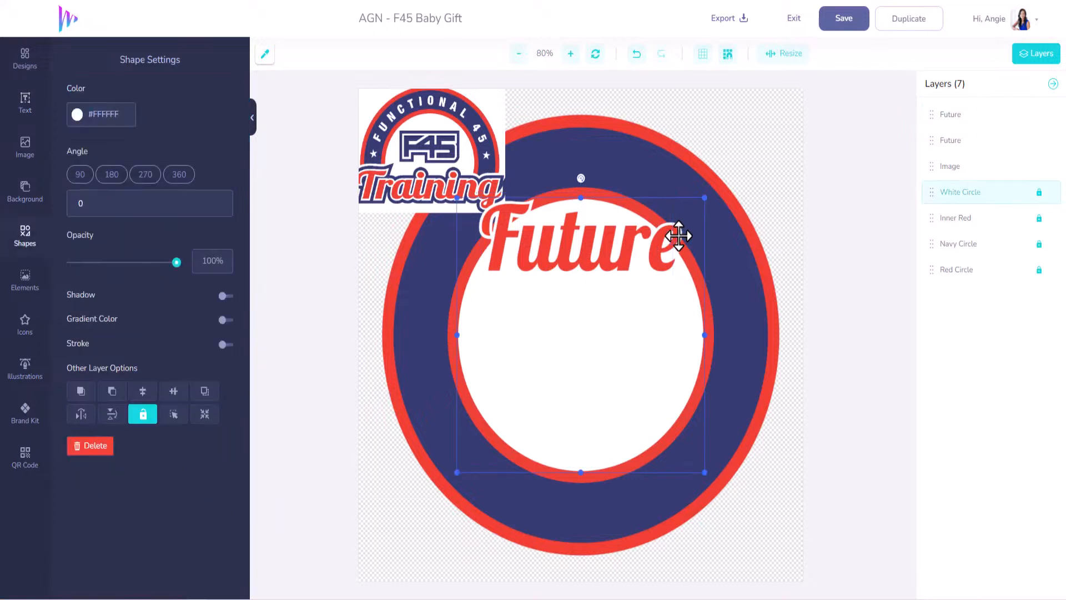
left_click(668, 233)
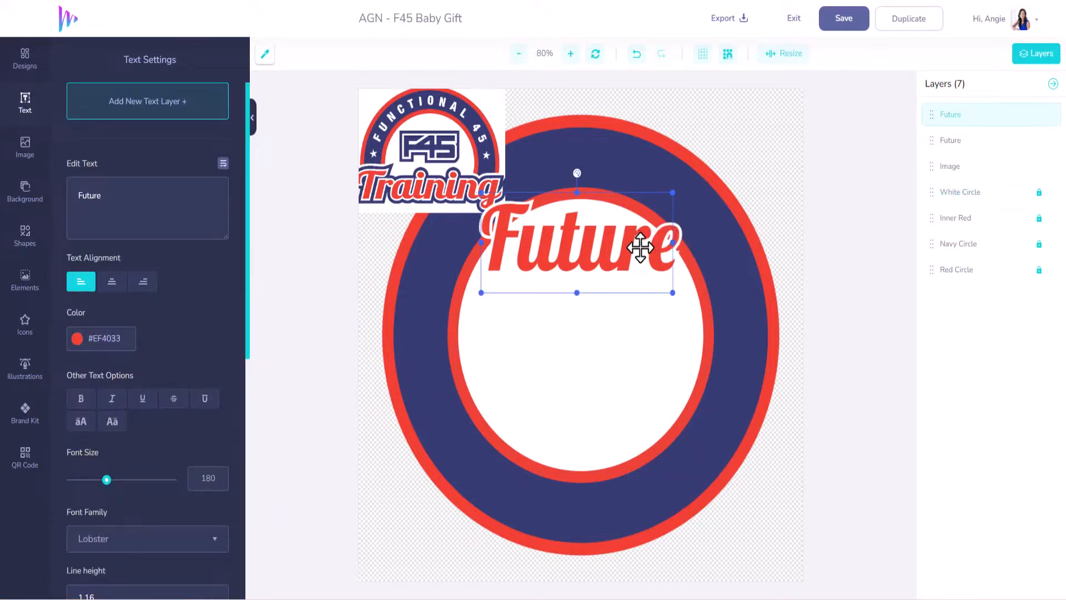
left_click_drag(647, 241, 619, 293)
left_click(678, 227)
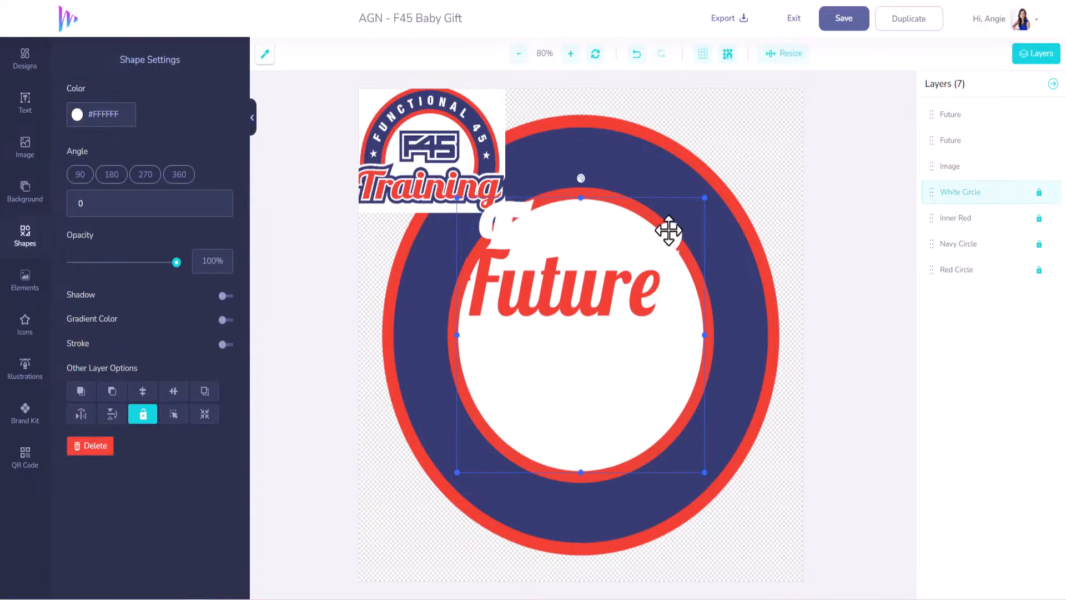
left_click(668, 234)
- Rename the white text layer as Future White and the red text layer as Future Red
mouse_move(963, 149)
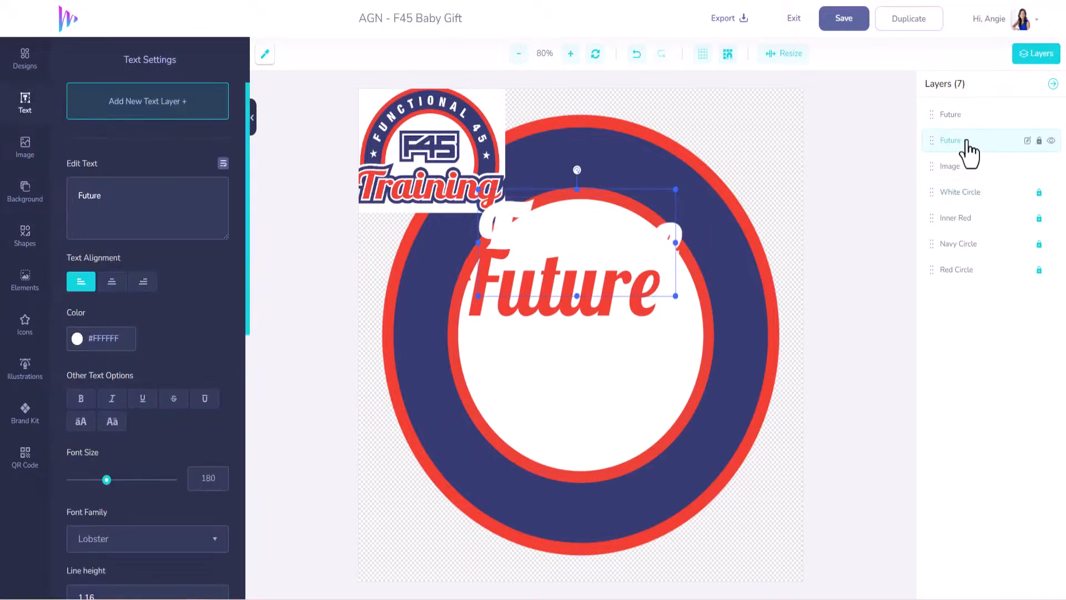
left_click(1027, 141)
left_click(969, 117)
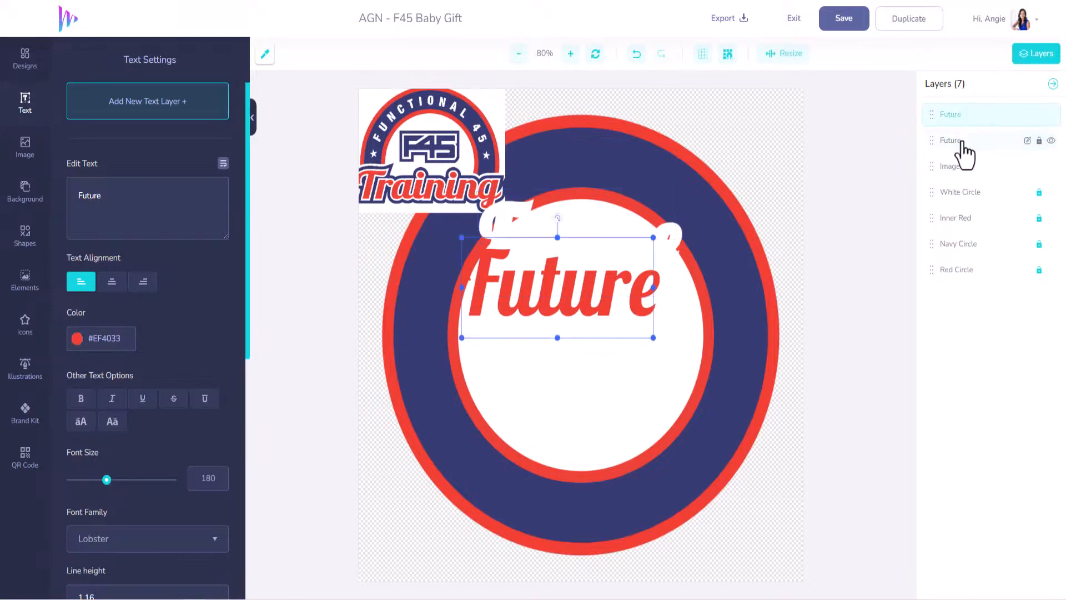
left_click(1016, 146)
double_click(969, 143)
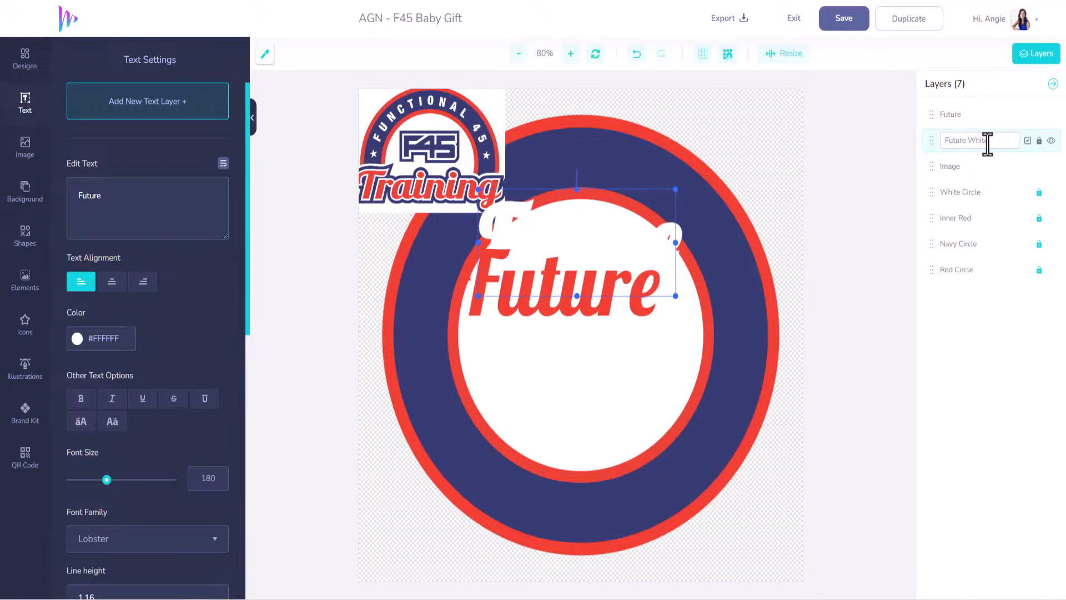
key("Return")
double_click(973, 118)
double_click(983, 115)
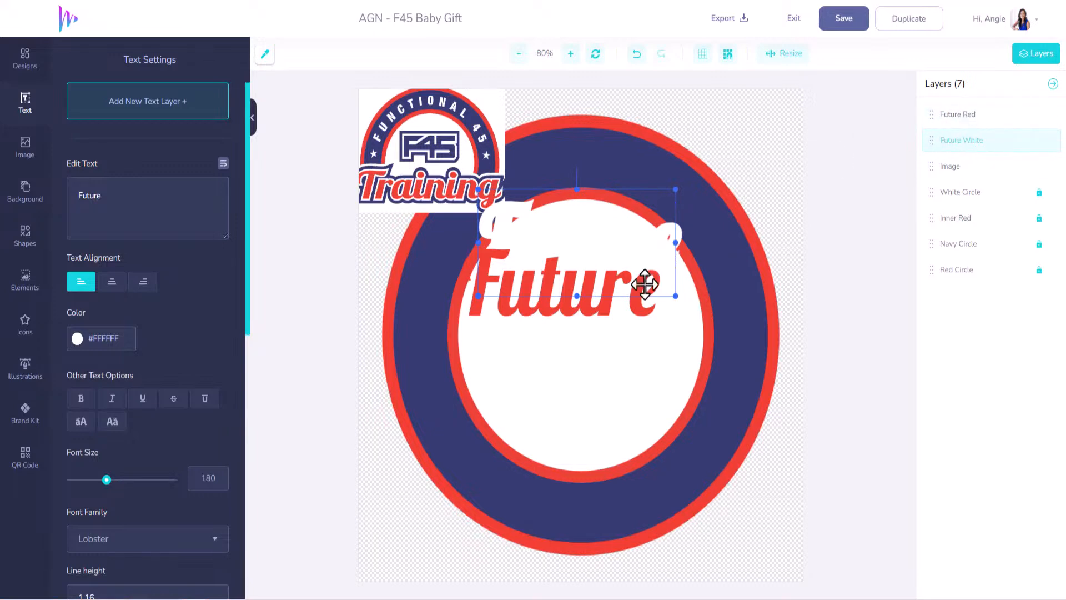
- Move the Future Red text back up so it sits centred over the white outline text
left_click(625, 298)
left_click_drag(630, 293, 643, 261)
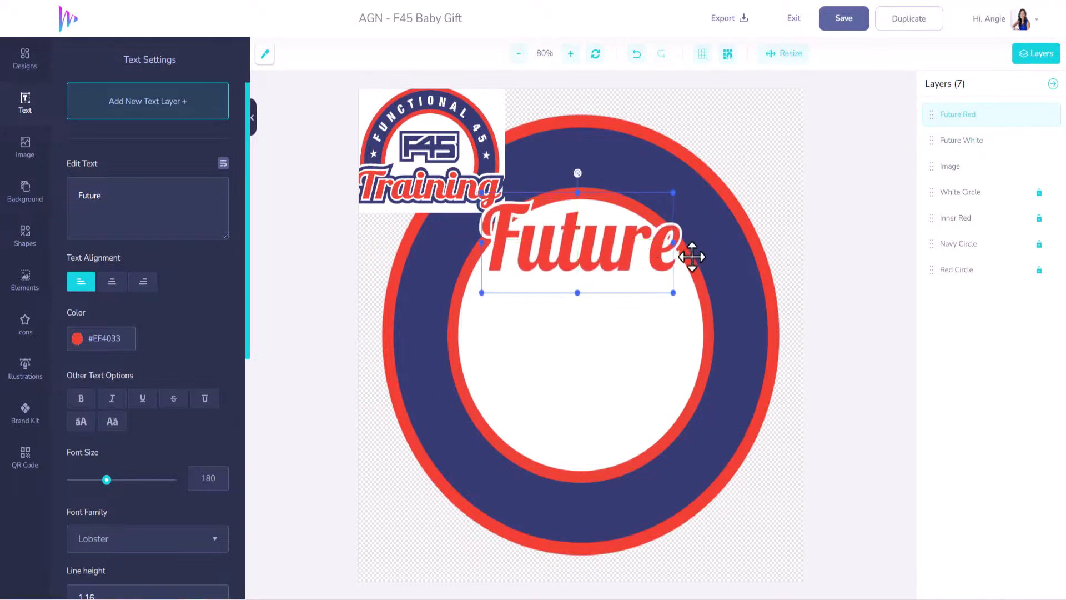
left_click(679, 234)
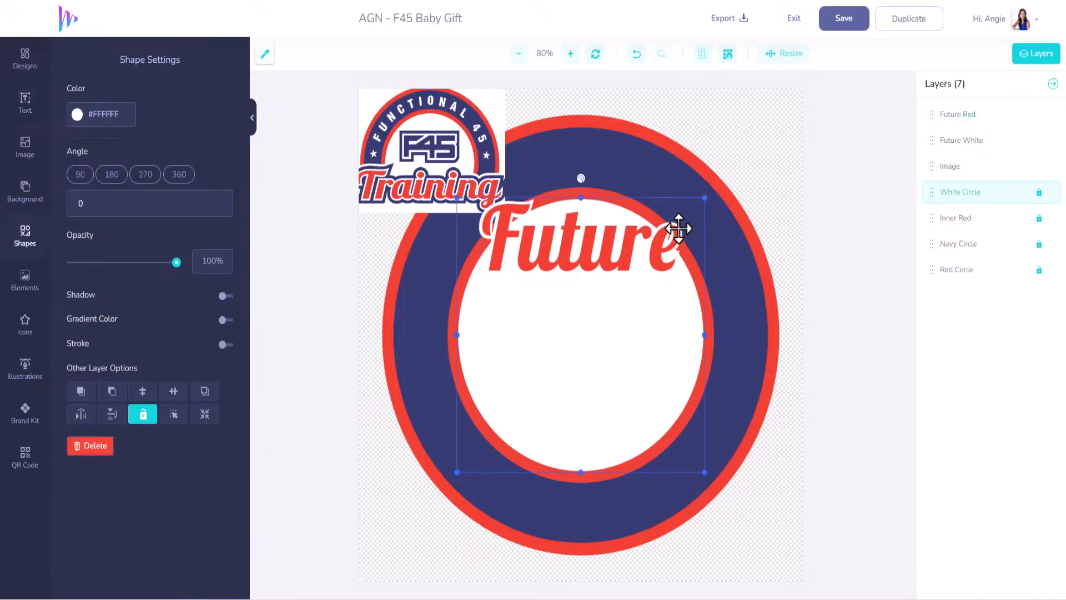
- Duplicate the Future Red text and move the copy below it to the middle of the white circle
left_click(671, 231)
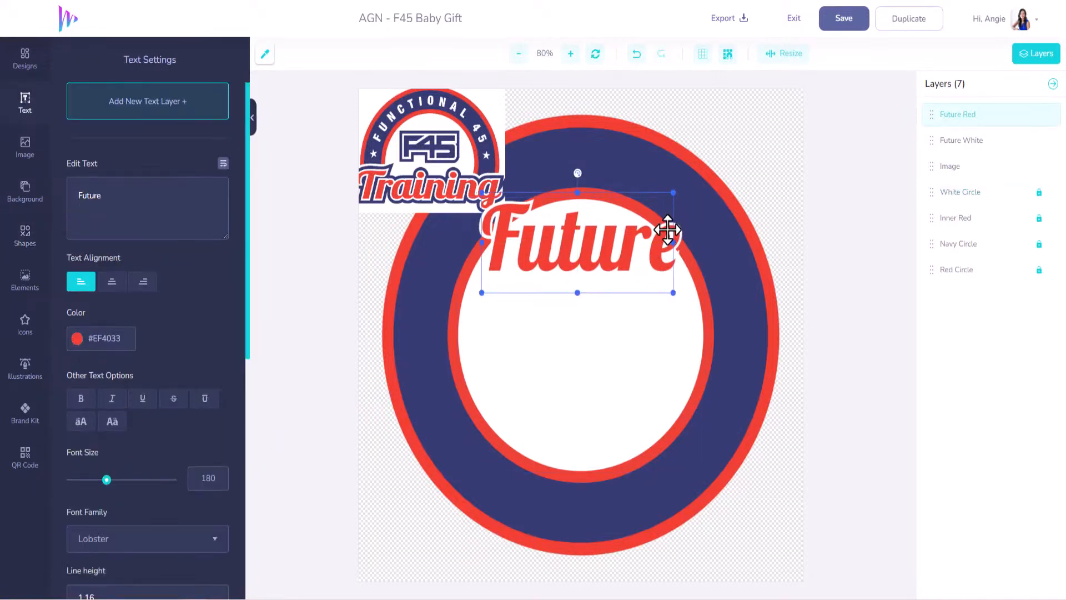
right_click(667, 230)
left_click(695, 258)
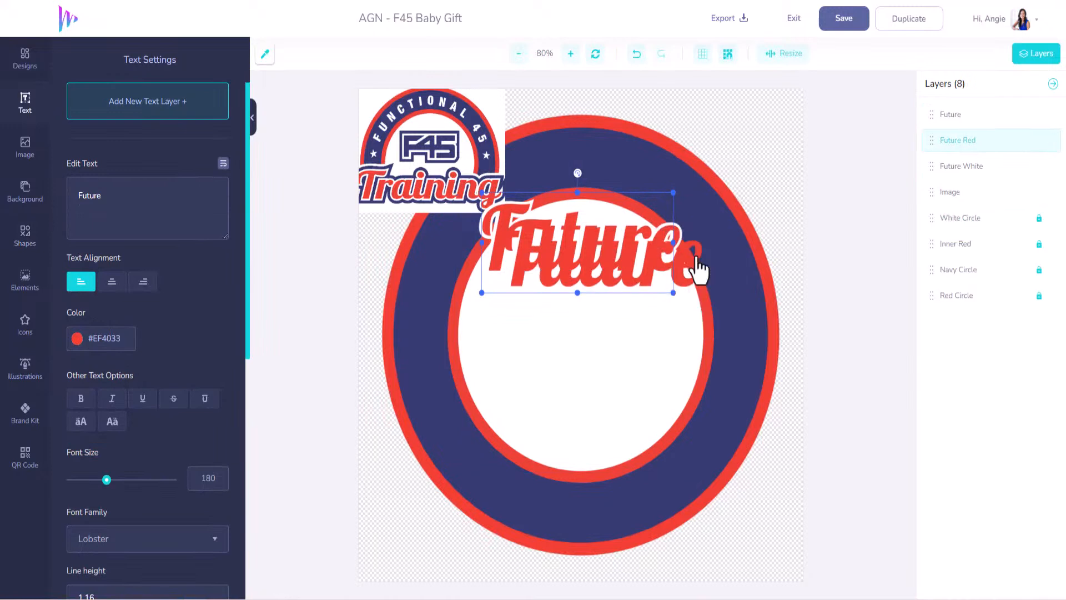
left_click_drag(689, 259, 693, 356)
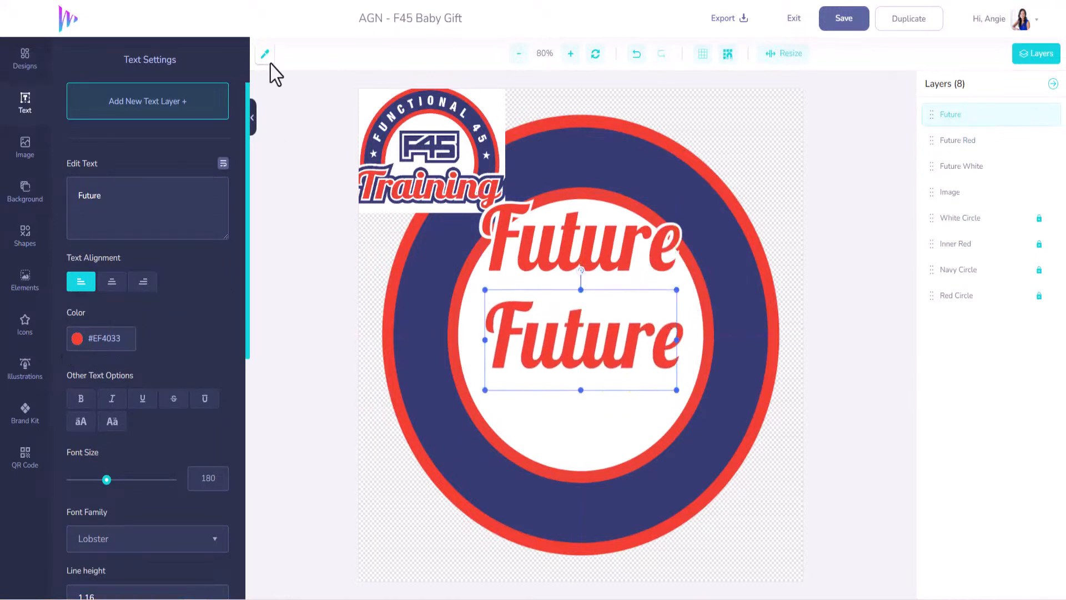
- Copy the navy circle's colour and recolour the new "Future" copy with it, #363B73
left_click(431, 239)
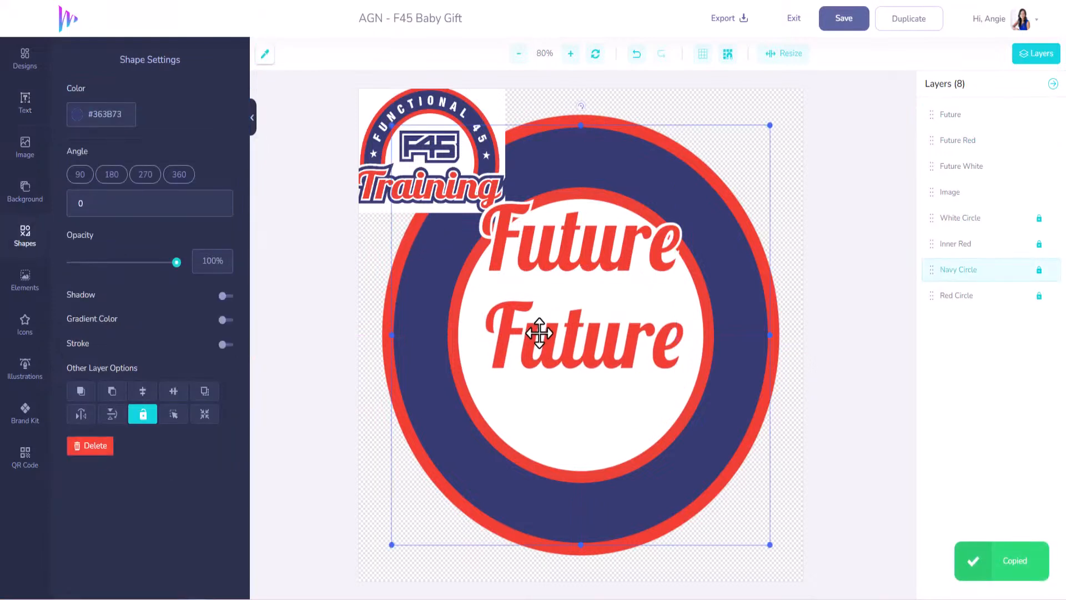
left_click(539, 333)
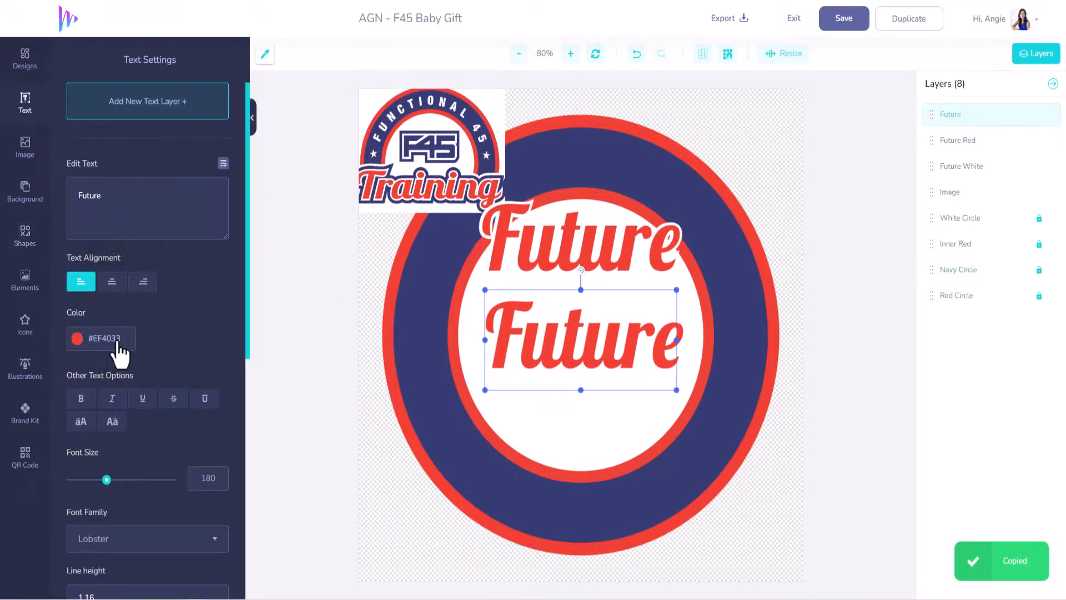
left_click_drag(122, 340, 83, 341)
key("ctrl+v")
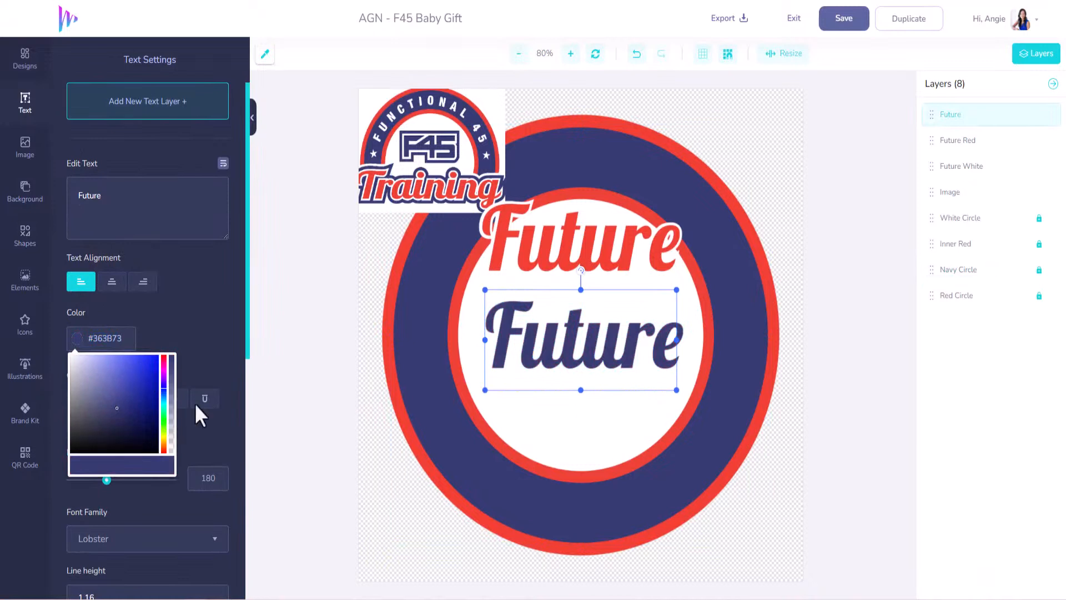
left_click(219, 321)
- Add a navy #363B73 stroke to the navy "Future" text with a stroke width of 15.6
scroll(215, 373, "down", 5)
scroll(139, 419, "down", 3)
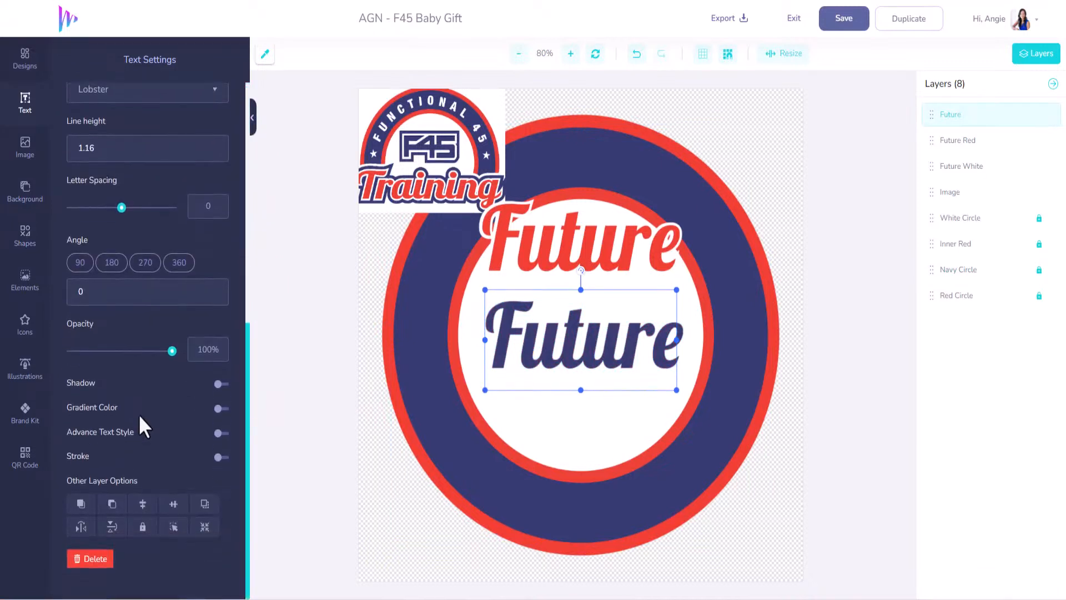
left_click(219, 457)
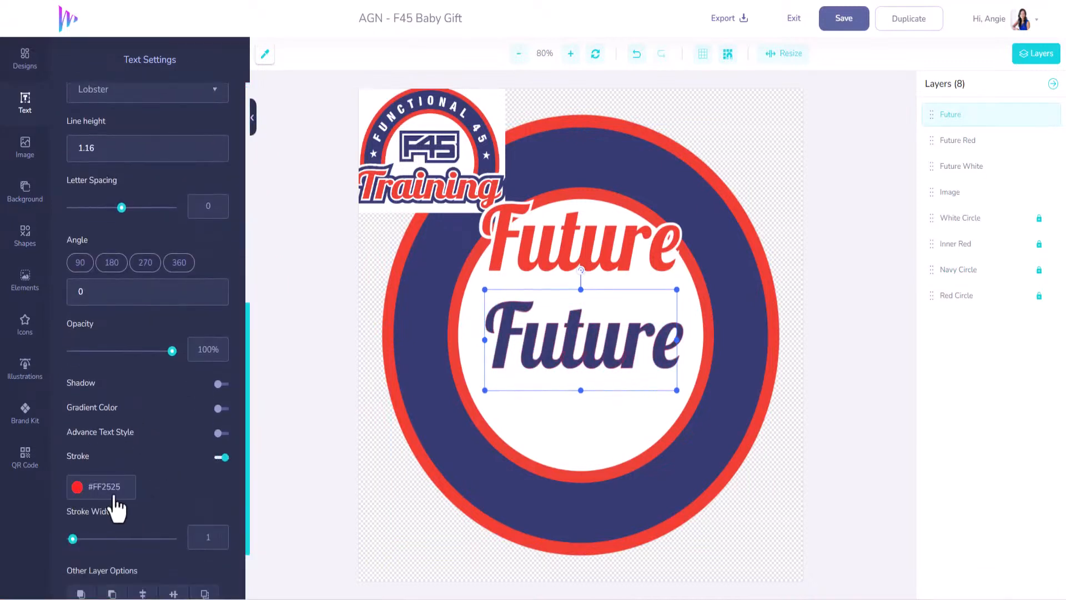
left_click(77, 487)
key("ctrl+v")
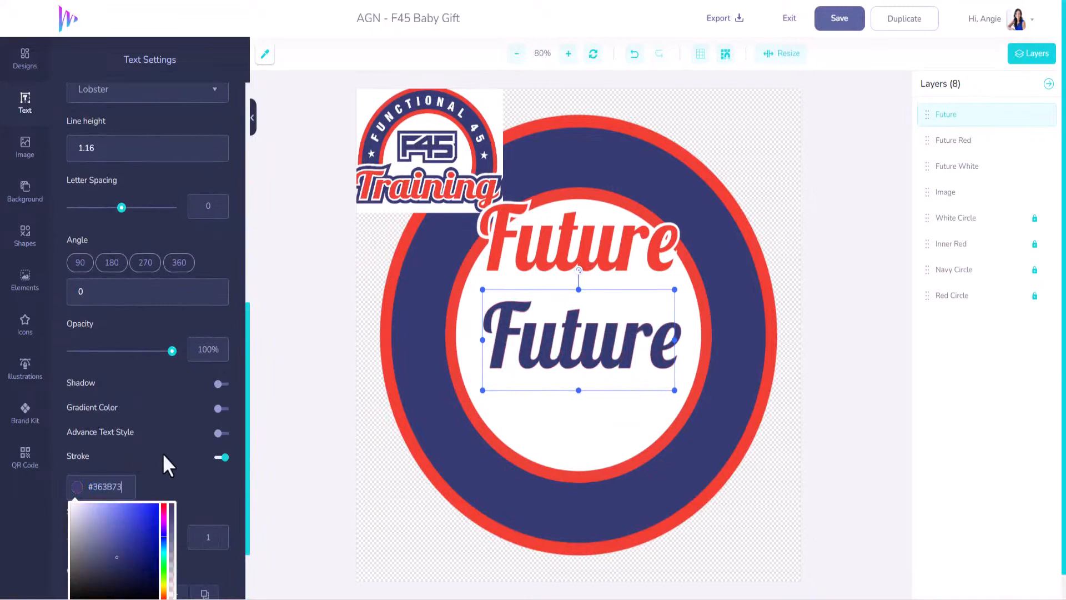
left_click(210, 481)
left_click_drag(72, 542, 102, 541)
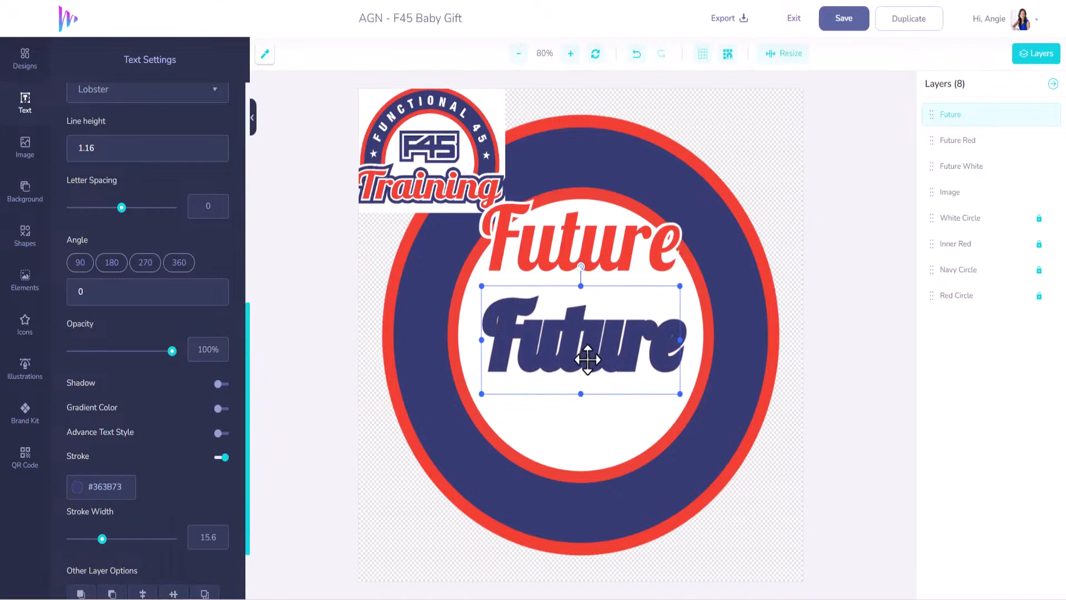
- Place the navy "Future" text behind the white and red copies, both on canvas and in layer order, and widen its stroke to 47.8
left_click_drag(583, 345, 583, 263)
left_click_drag(940, 125, 928, 173)
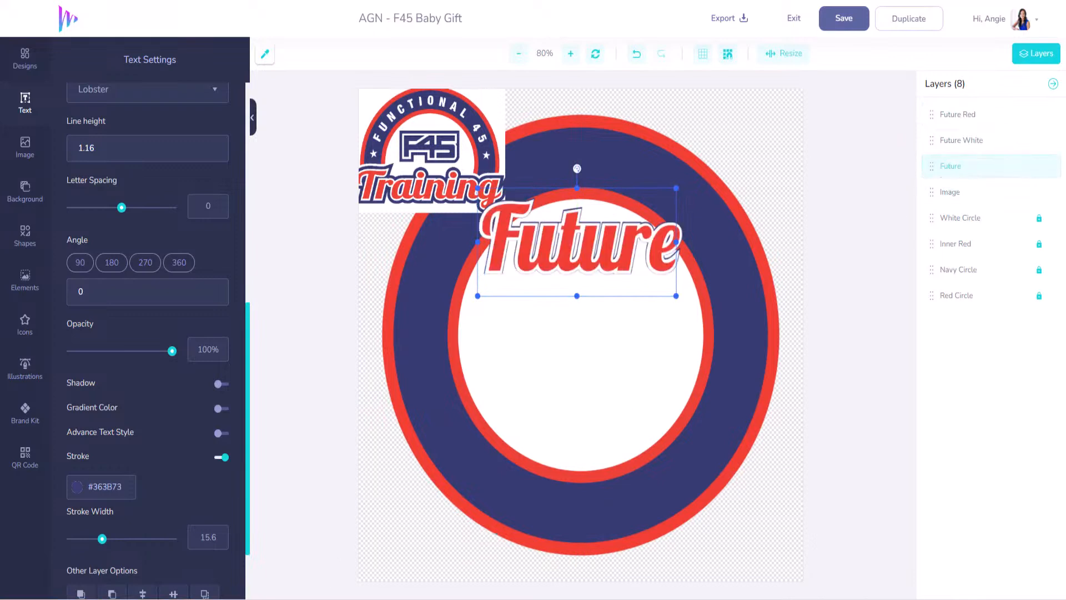
left_click_drag(102, 540, 167, 540)
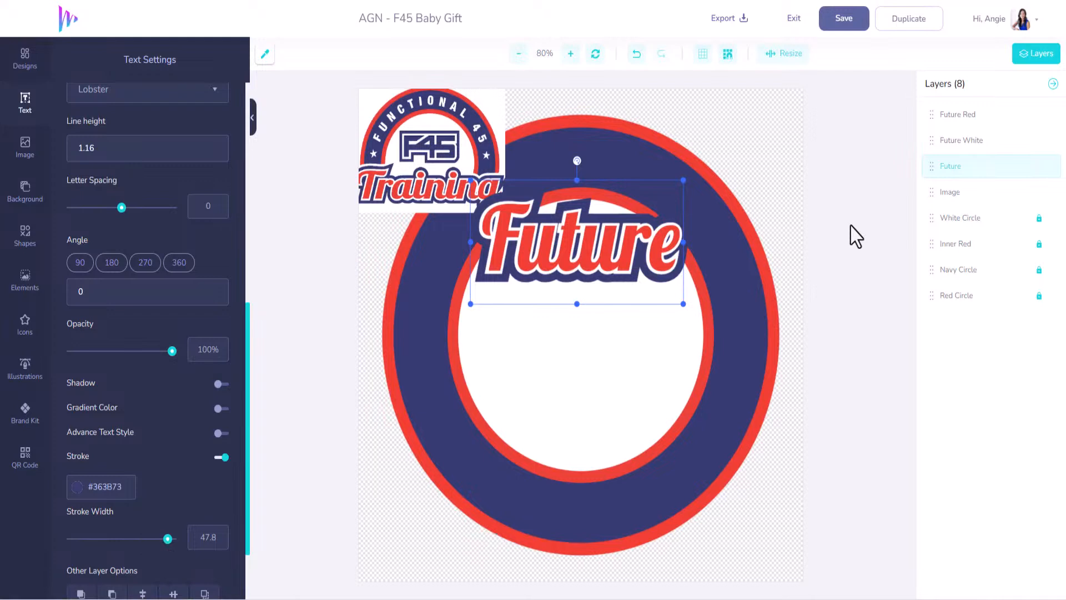
left_click_drag(524, 218, 527, 217)
- Add a new text layer reading "Trainer" and move it to the bottom of the white circle
scroll(65, 208, "up", 8)
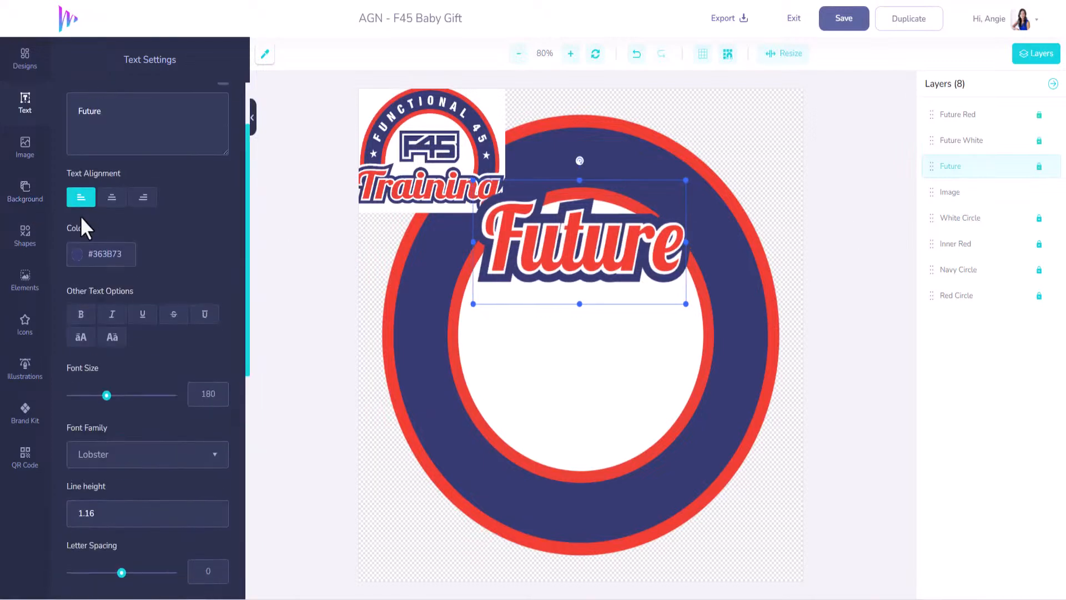
left_click(156, 106)
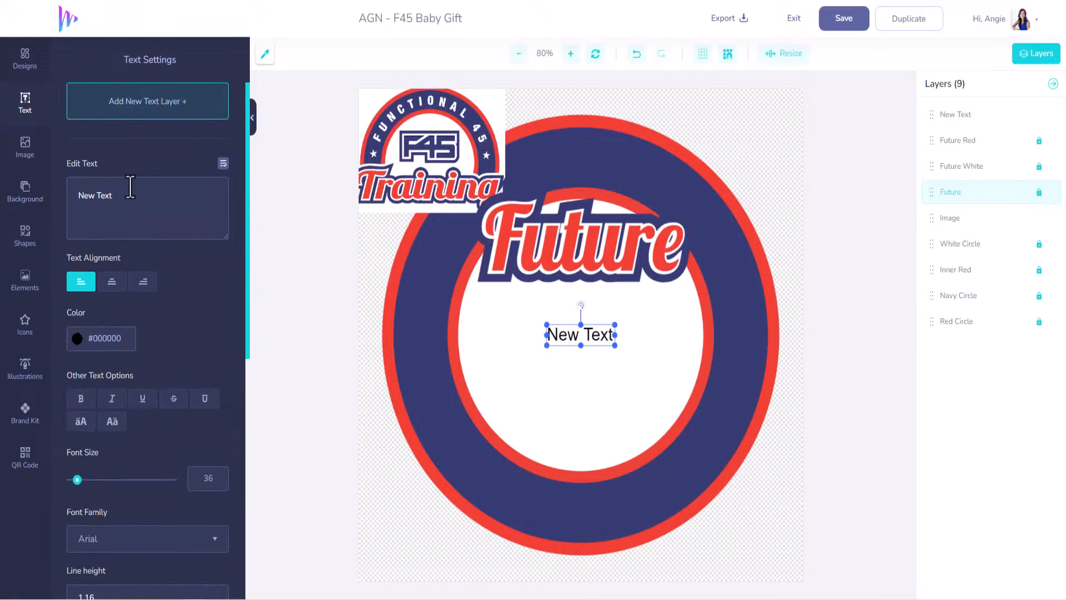
type("Traijn")
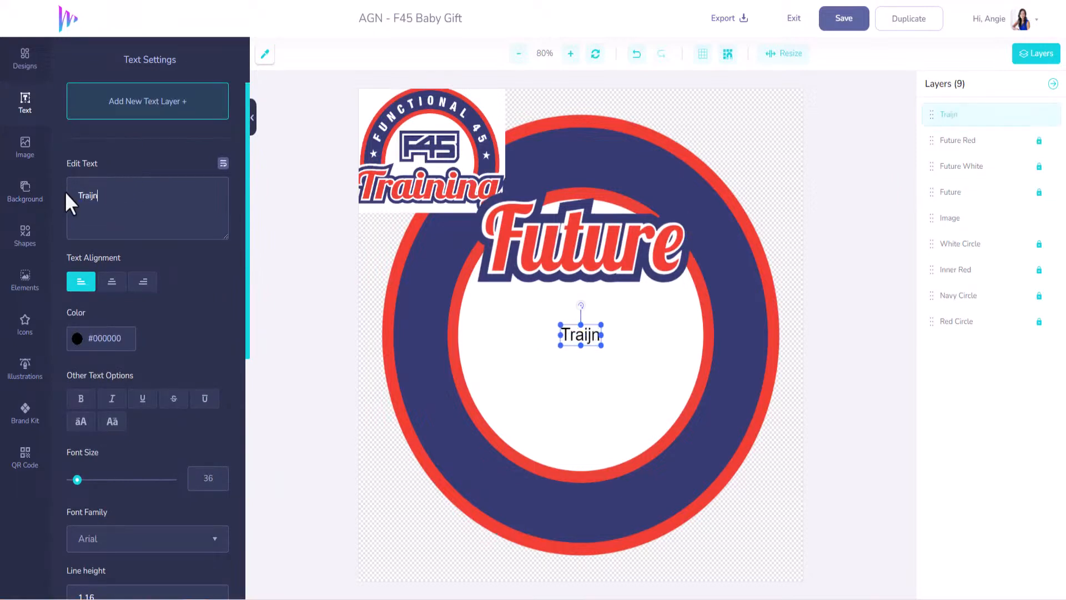
key("BackSpace")
key("BackSpace")
type("ner")
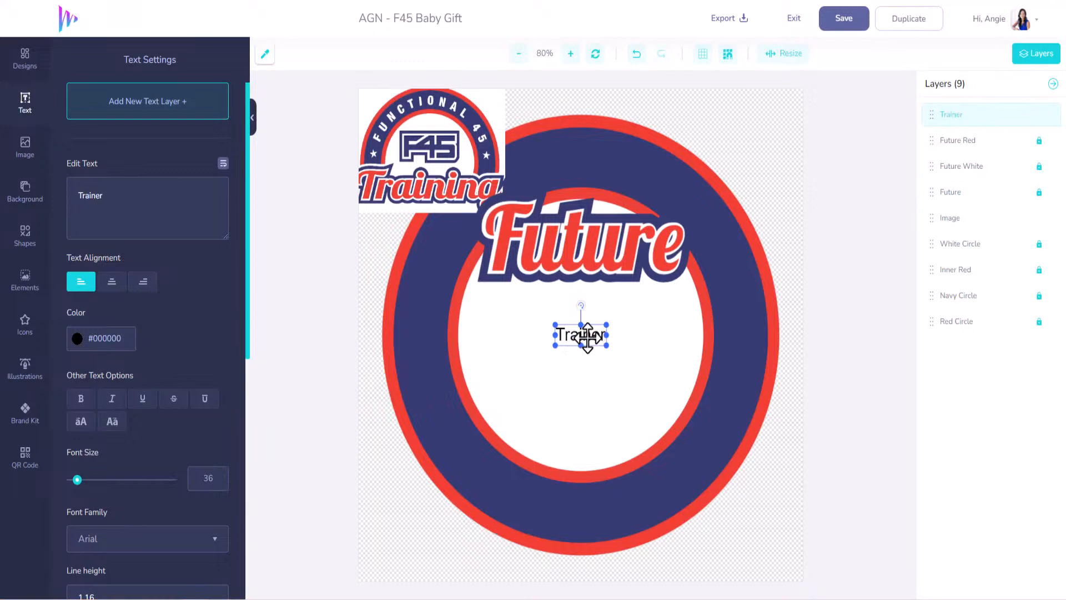
left_click_drag(577, 336, 571, 457)
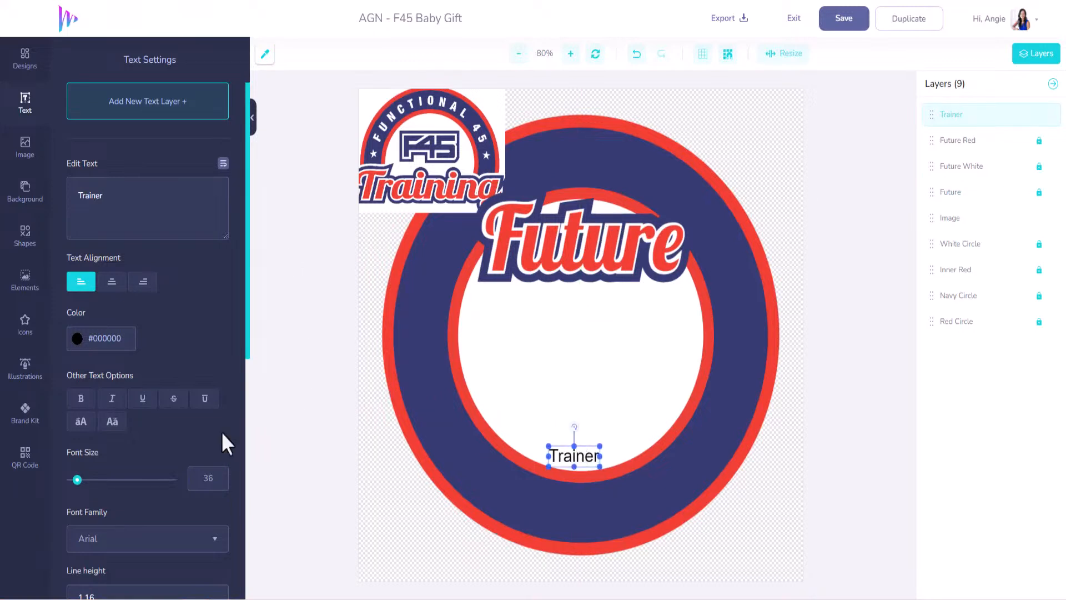
- Change the "Trainer" text's font to Shrikhand
scroll(183, 433, "down", 5)
left_click(215, 233)
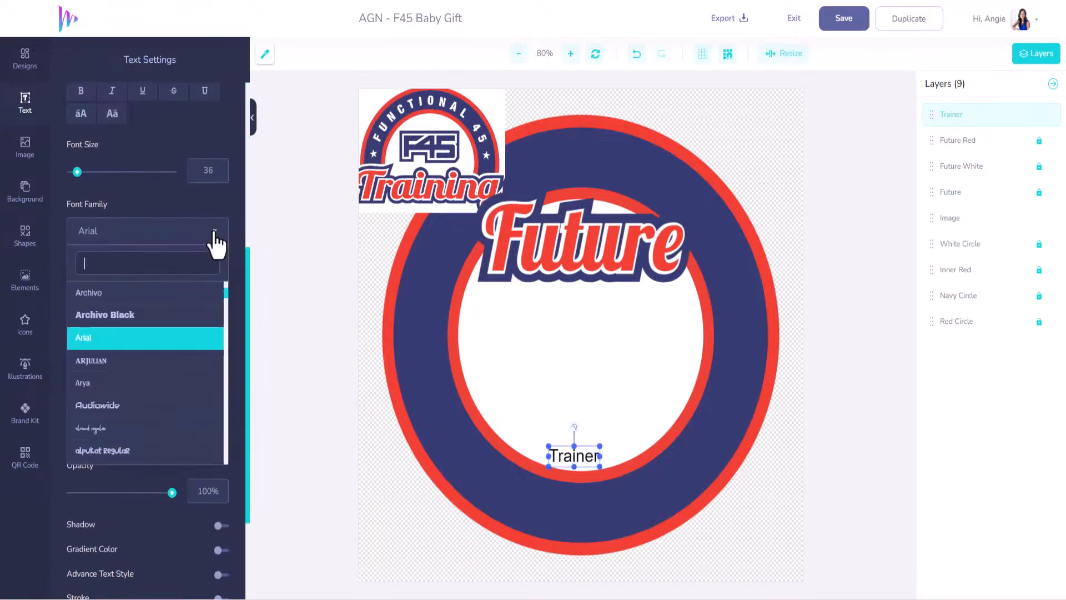
left_click_drag(225, 291, 218, 433)
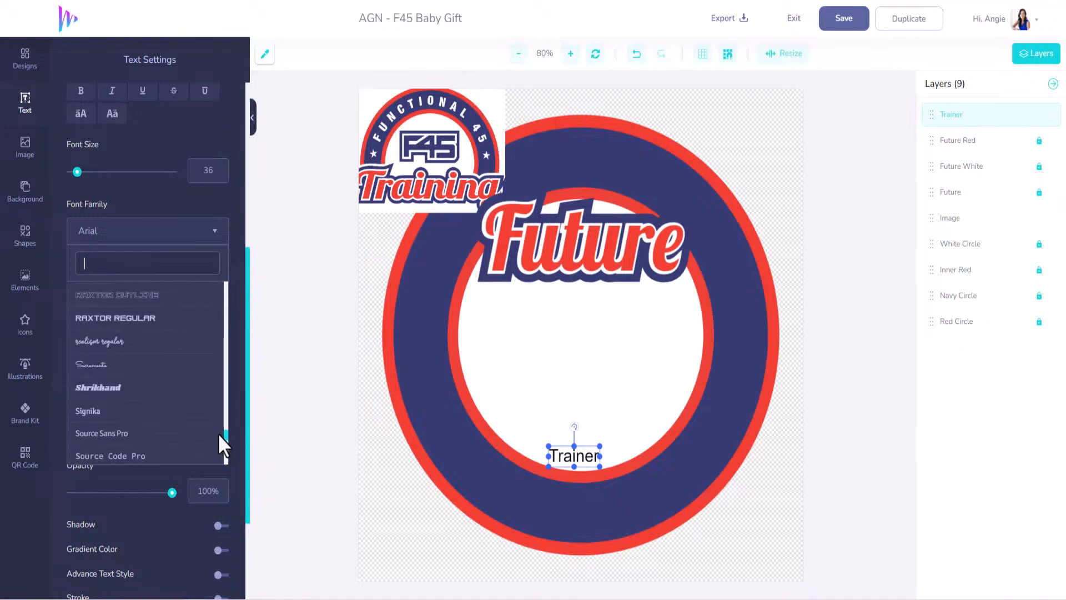
left_click(197, 421)
left_click(139, 421)
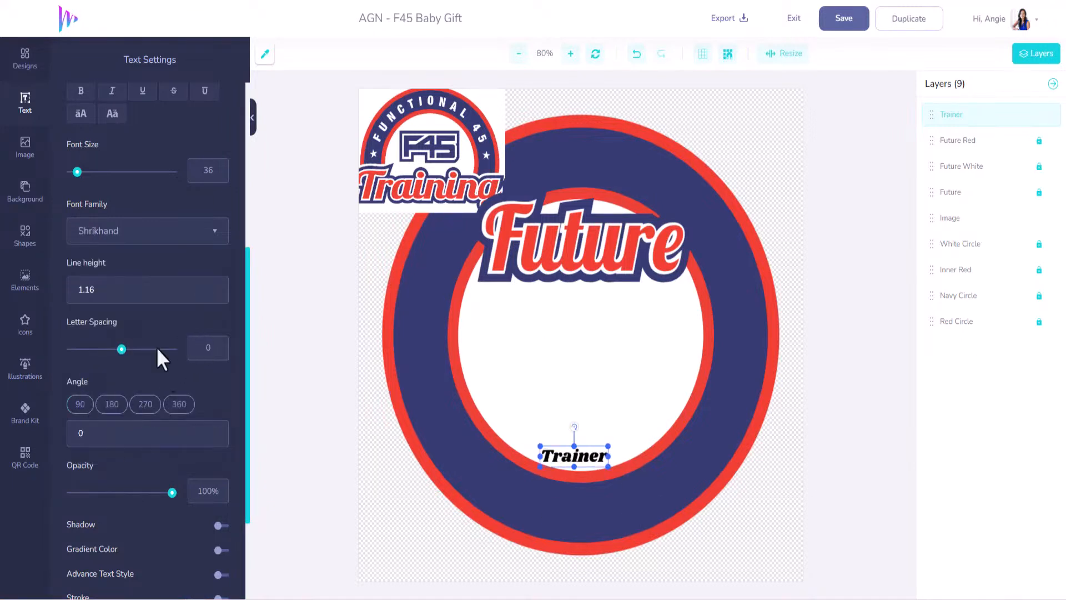
- Set the "Trainer" text's font size to 128 and its letter spacing to 0, and move it slightly up
mouse_move(122, 354)
left_mouse_down()
mouse_move(143, 354)
mouse_move(126, 354)
left_mouse_up()
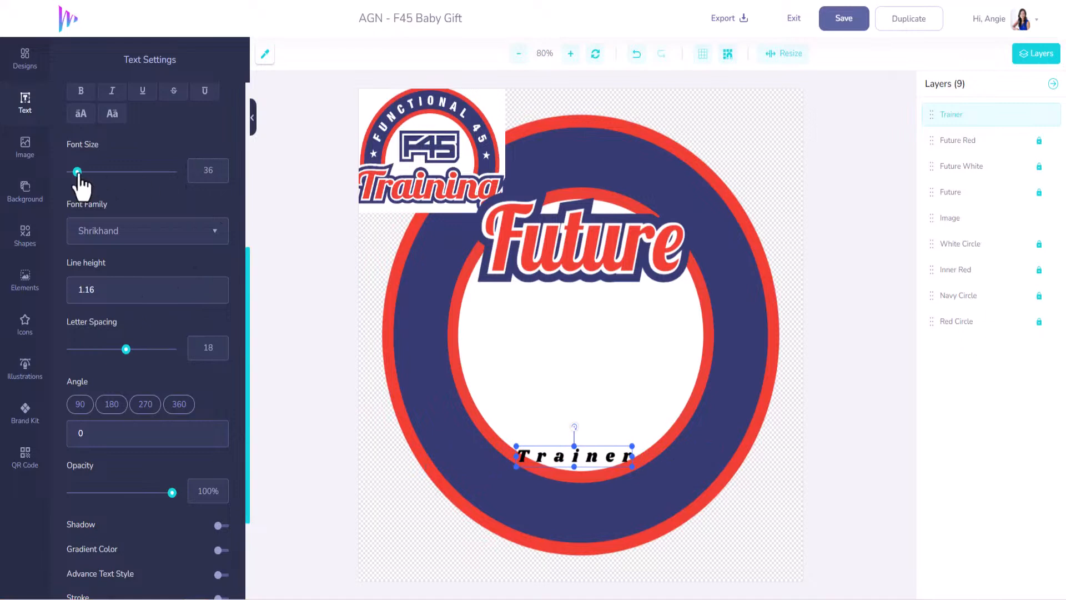
mouse_move(77, 172)
left_mouse_down()
mouse_move(107, 172)
mouse_move(96, 173)
left_mouse_up()
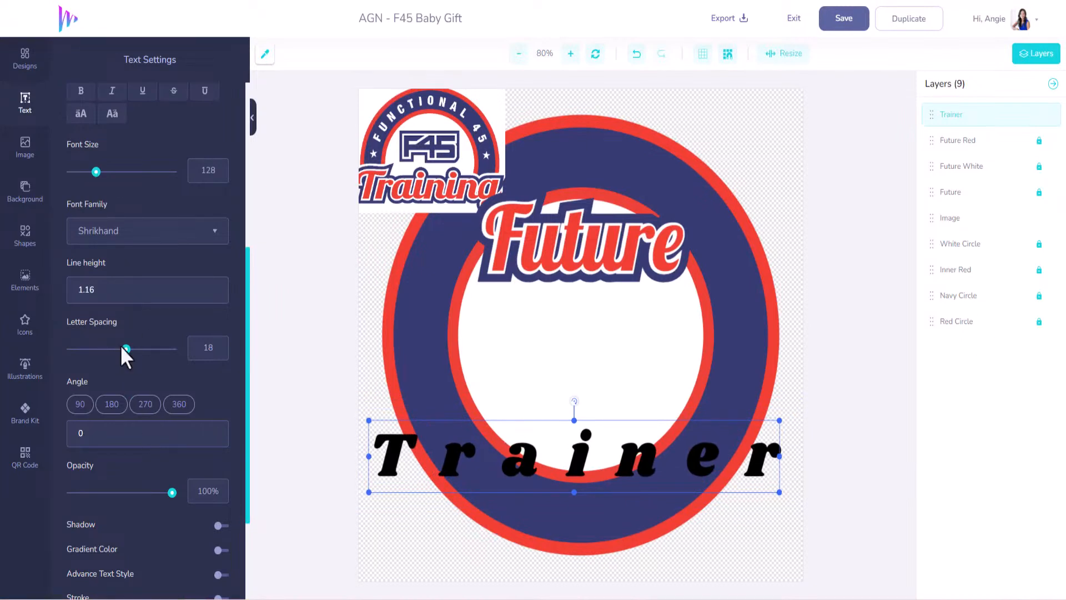
left_click_drag(126, 350, 121, 351)
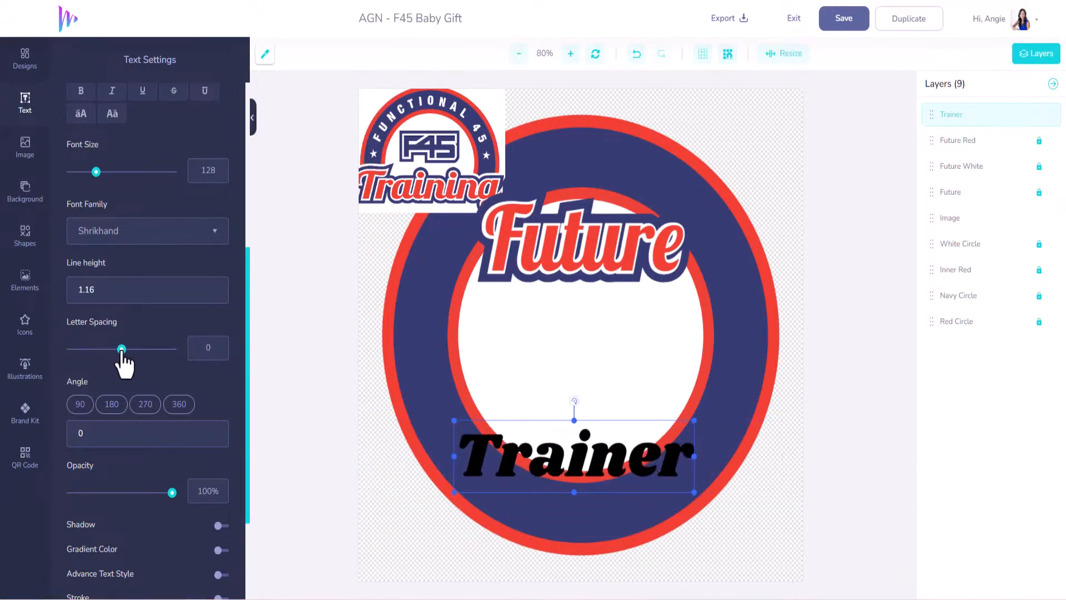
left_click_drag(595, 470, 605, 448)
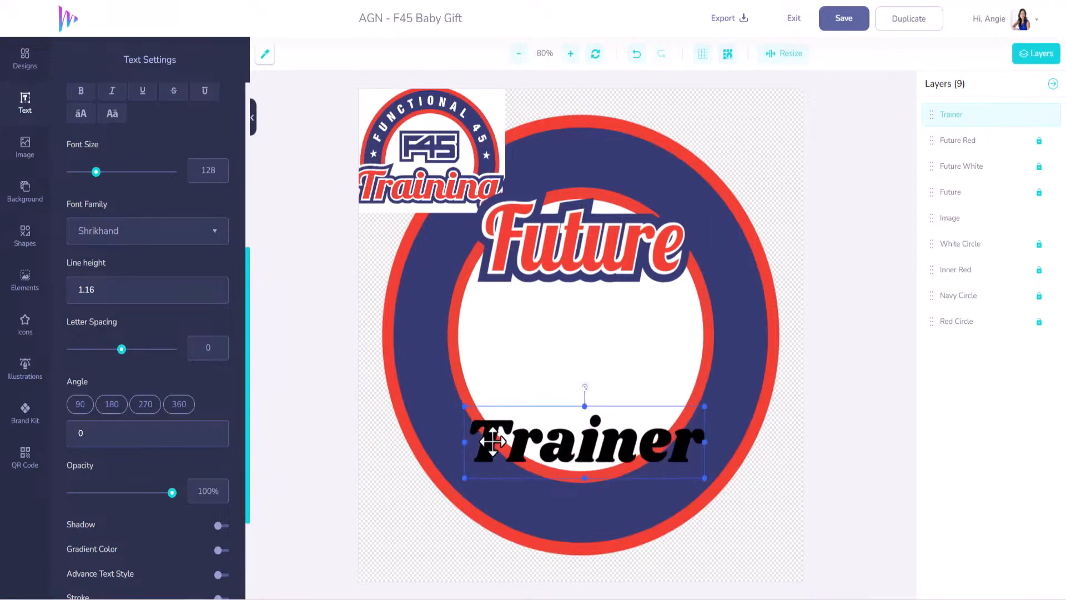
- Recolour the "Trainer" text red #EF4033 and move it up into the lower part of the white circle
scroll(143, 281, "up", 6)
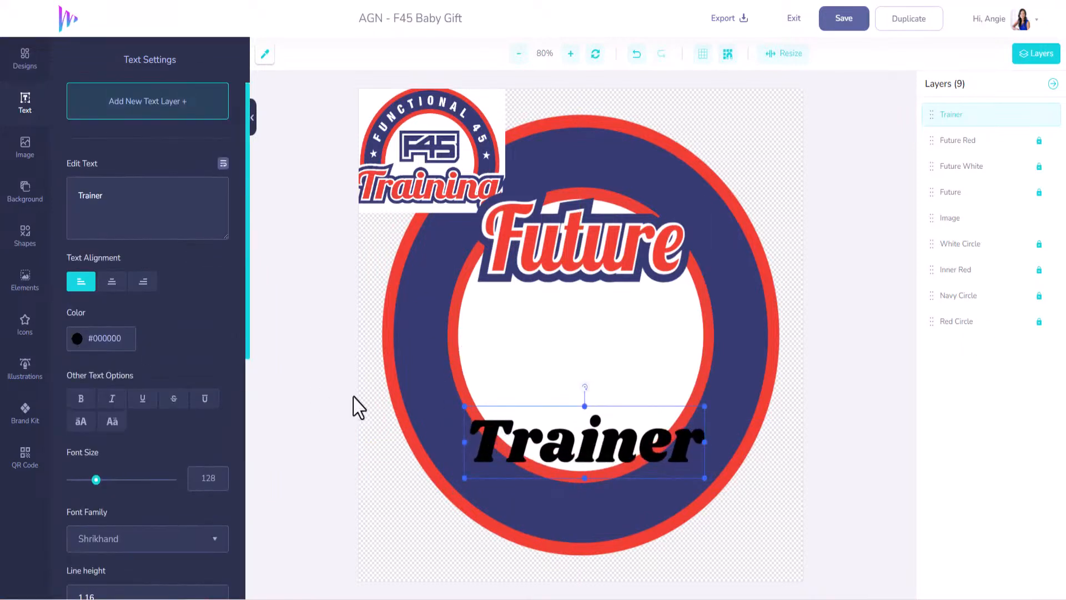
left_click(78, 339)
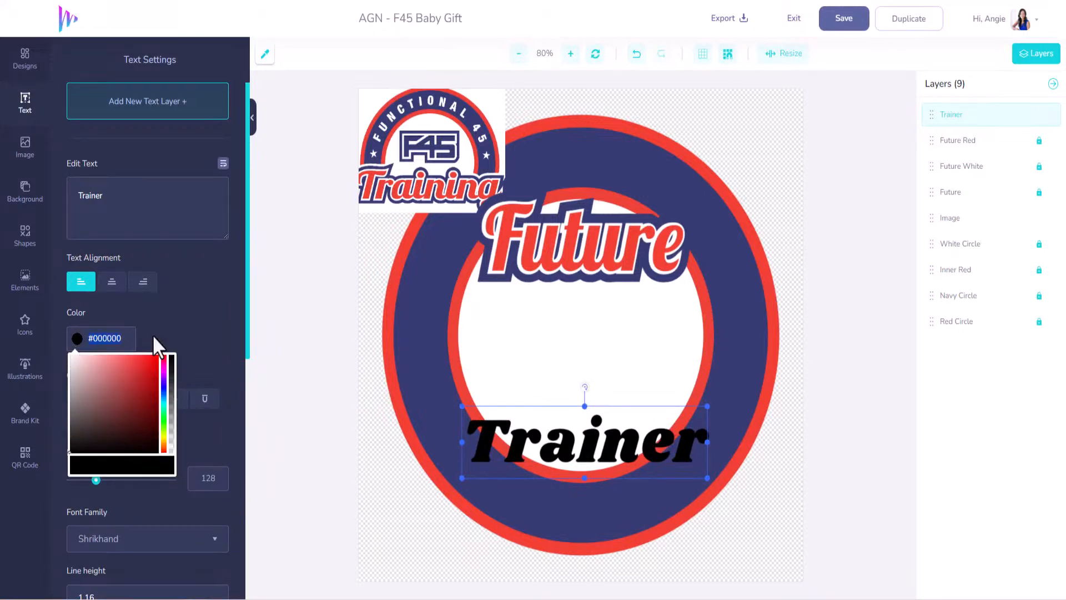
type("#EF4033")
left_click_drag(690, 476, 686, 448)
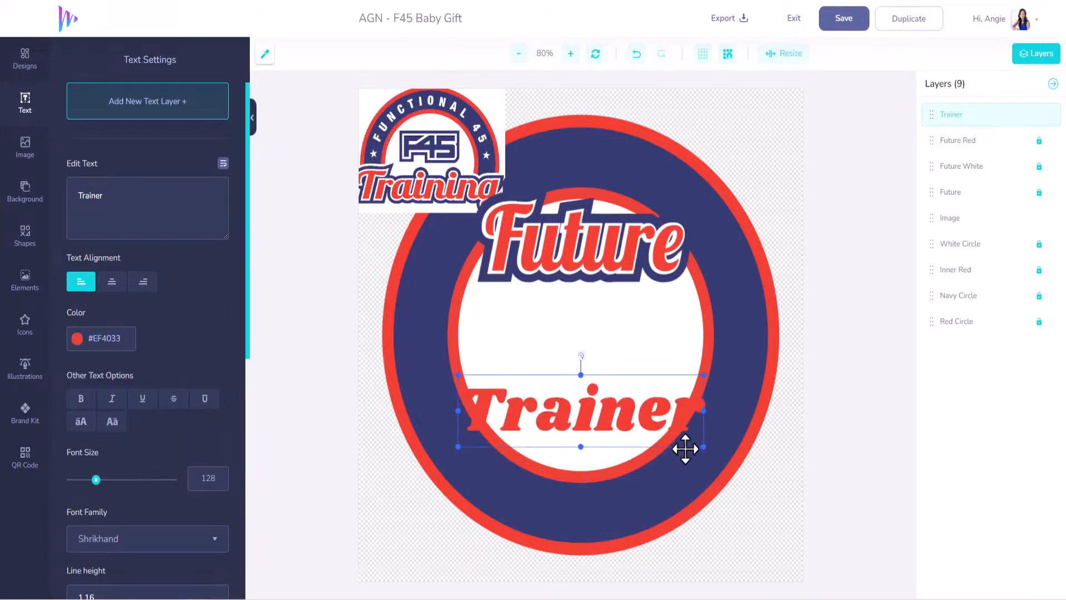
- Paste two copies of the red "Trainer" text and move the top copy down over the original
key("ctrl+v")
key("ctrl+v")
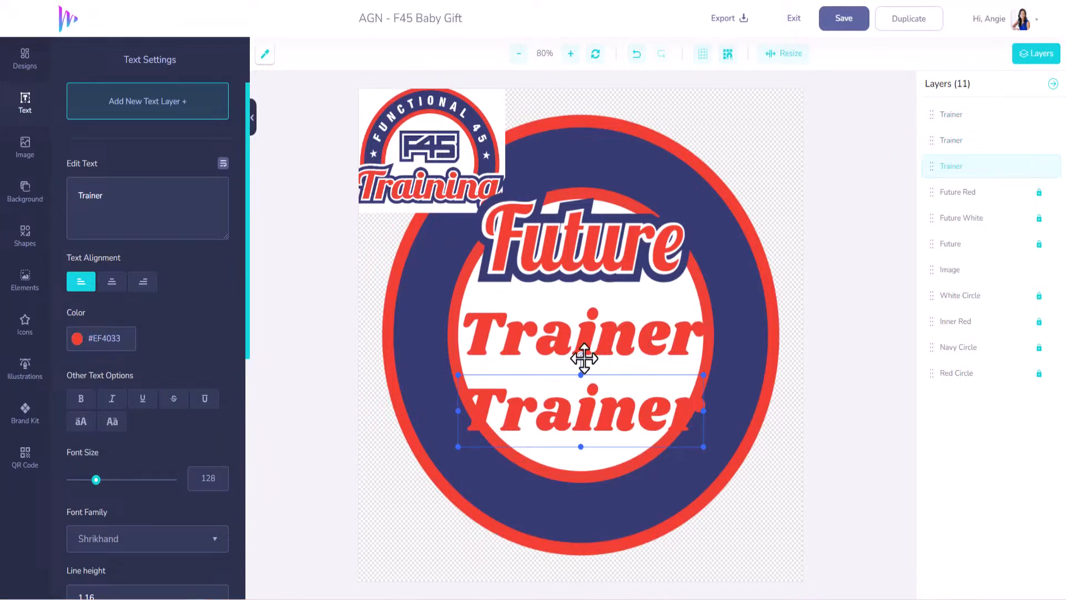
left_click_drag(637, 355, 637, 419)
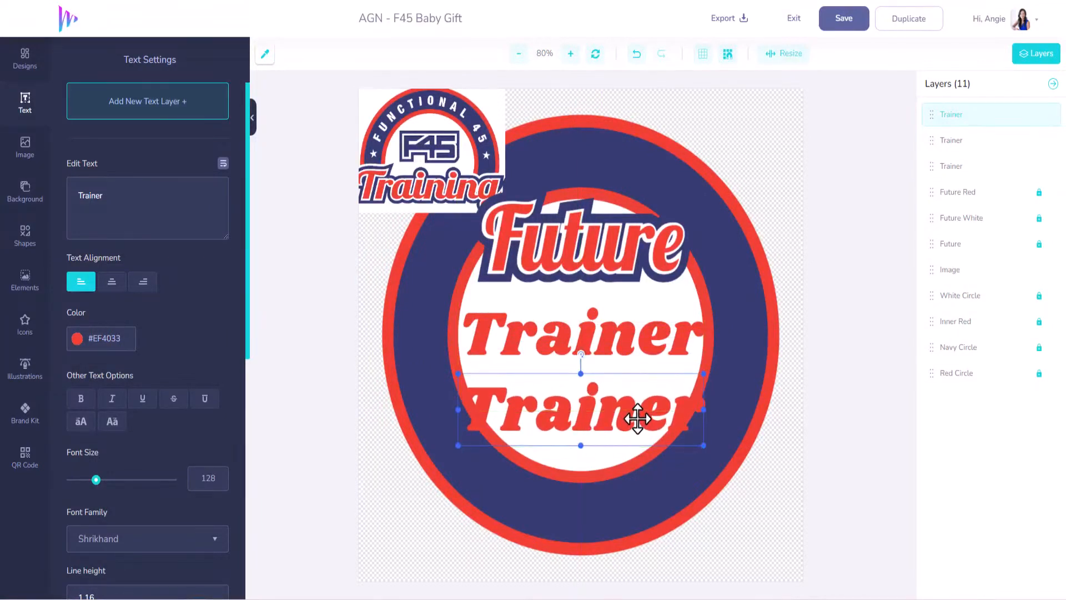
- Recolour the top "Trainer" copy white #FFFFFF and nudge it down to line up exactly with the red original
left_click(102, 339)
type("#FFFFFF")
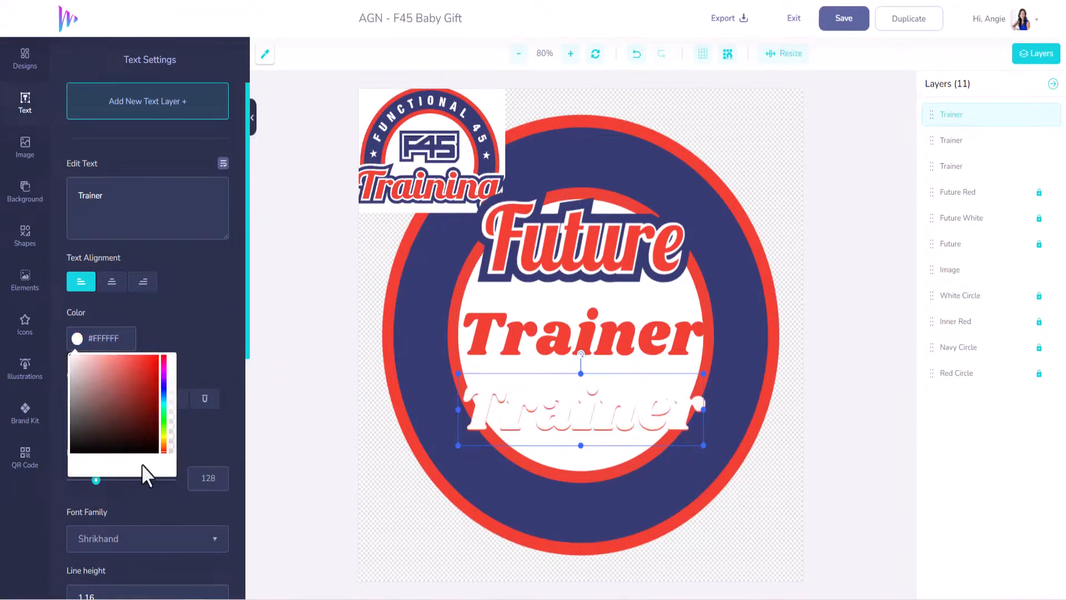
left_click(229, 391)
scroll(204, 451, "down", 5)
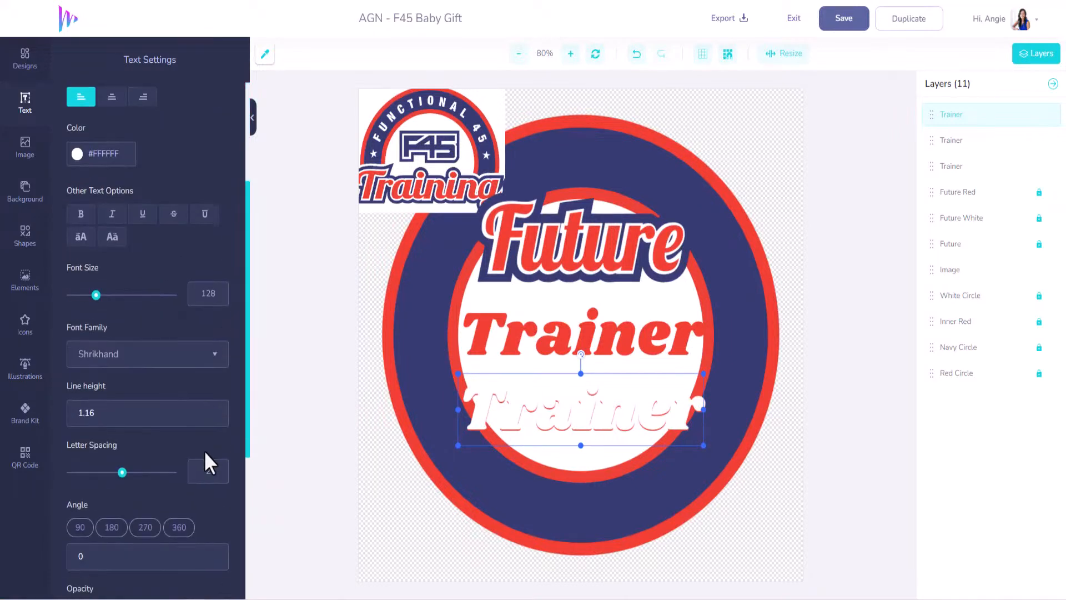
key("Down")
key("Down")
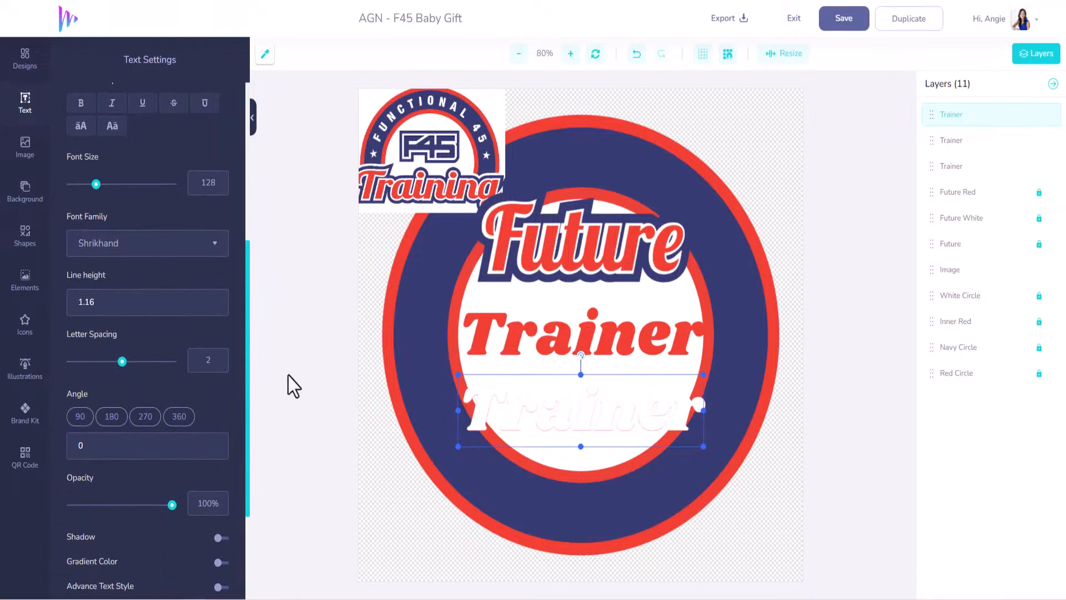
- Add a white #FFFFFF stroke to the white "Trainer" copy with a stroke width of 5.2
scroll(150, 488, "down", 6)
left_click(221, 458)
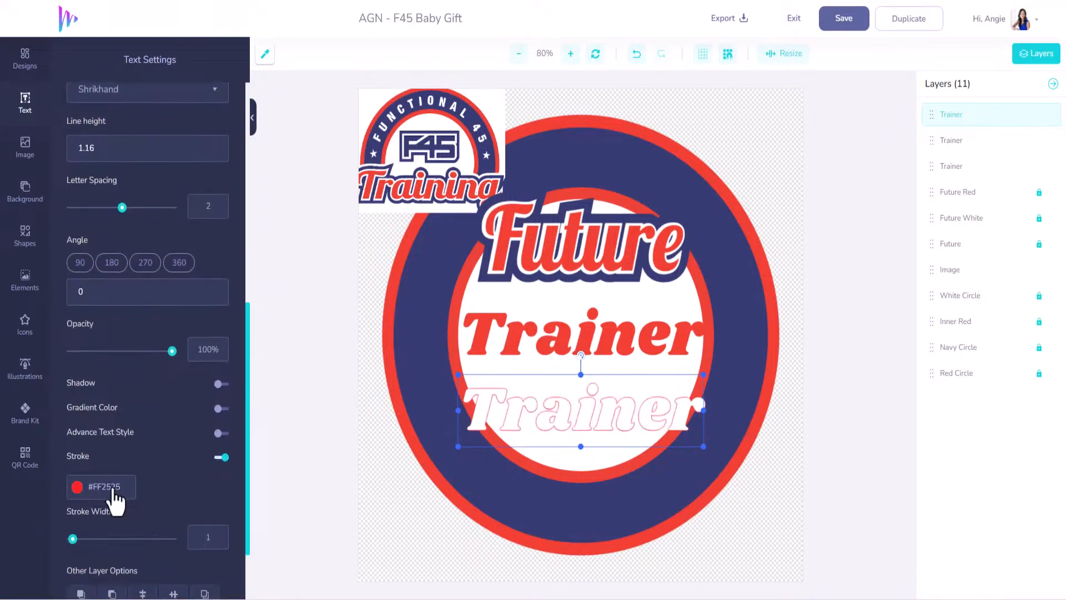
left_click(77, 487)
left_click_drag(89, 513, 56, 490)
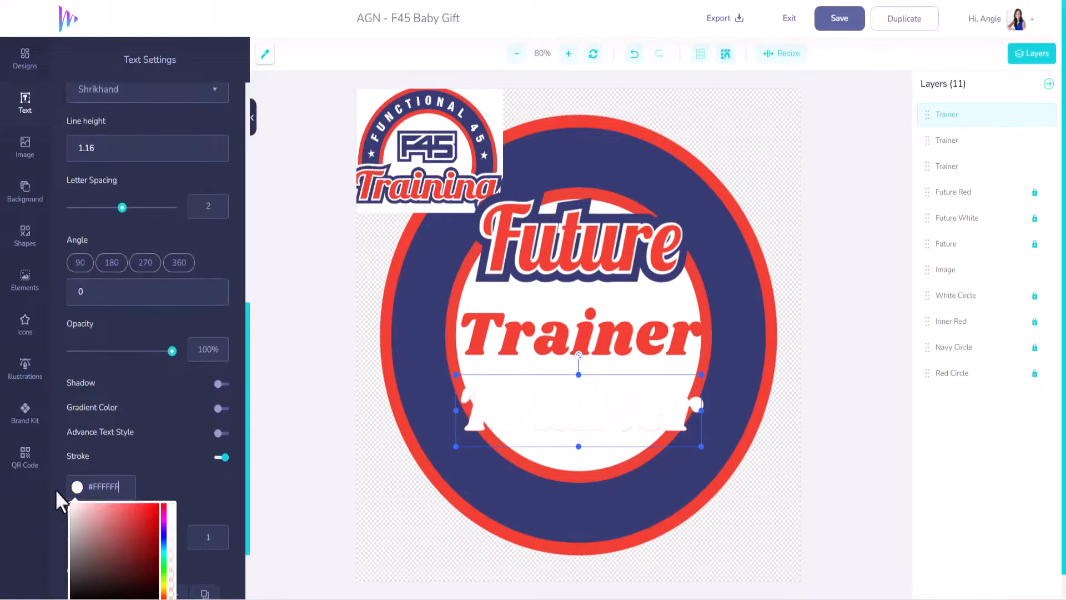
left_click(229, 498)
left_click_drag(73, 539, 81, 539)
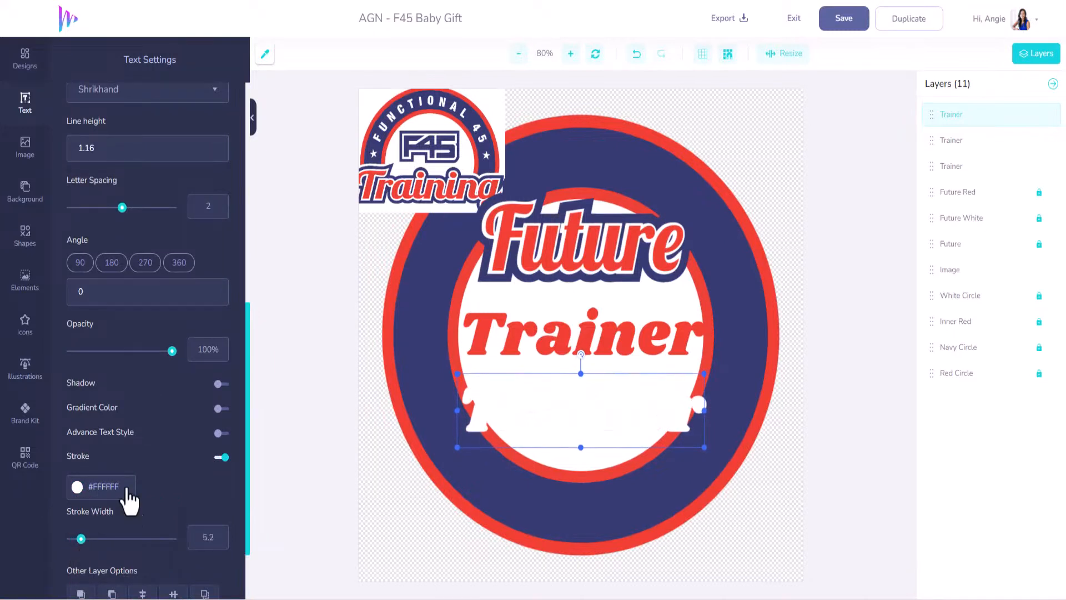
- Toggle the top "Trainer" layer's visibility to identify it, and rename that layer "Trainer White"
left_click(558, 330)
left_click(560, 417)
left_click(1051, 115)
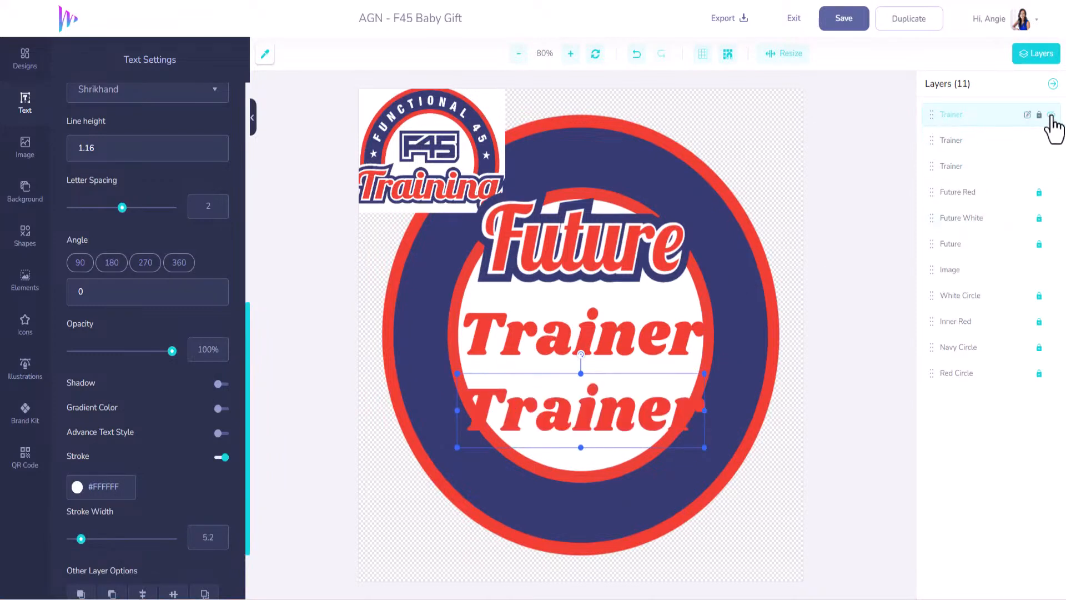
left_click(1051, 114)
double_click(950, 114)
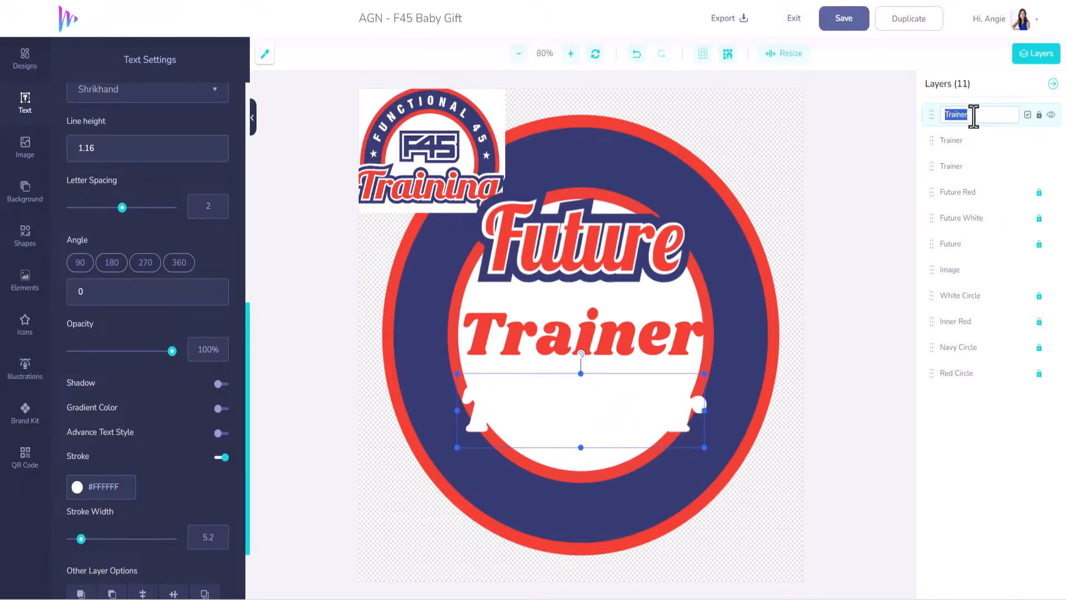
left_click(969, 115)
- Rename the upper red copy's layer "Trainer Red" and position it on top of the white "Trainer" text
left_click(968, 141)
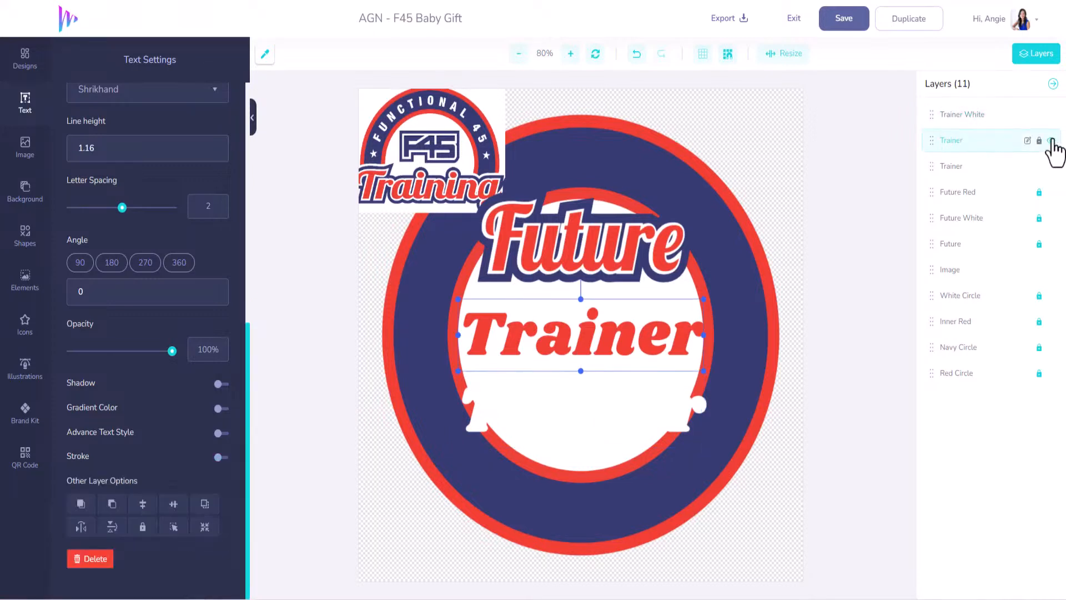
left_click(1051, 141)
left_click(1050, 141)
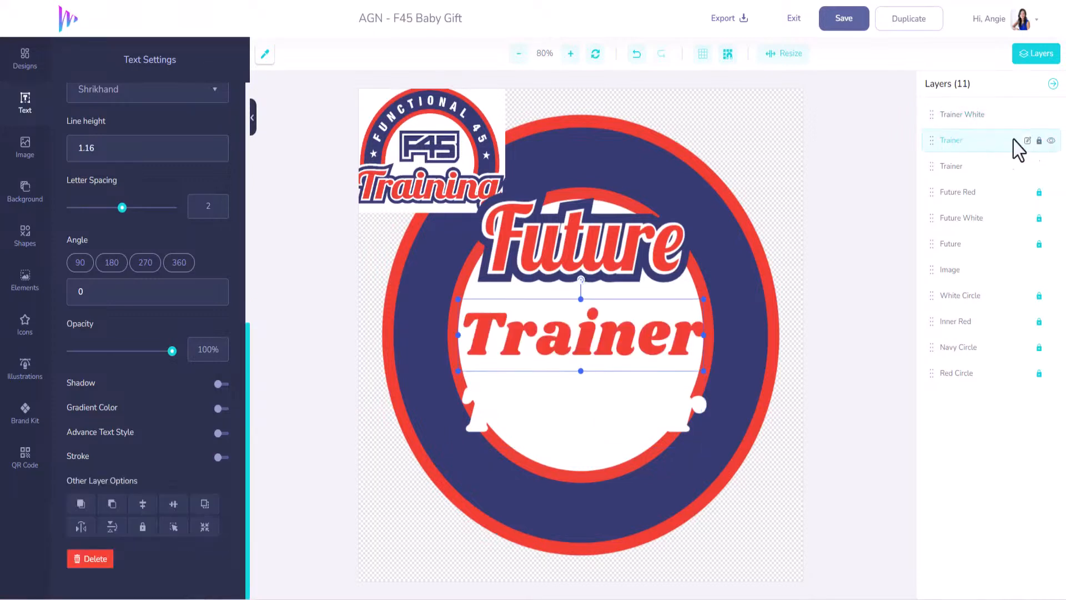
double_click(966, 143)
key("Return")
left_click_drag(637, 340, 637, 416)
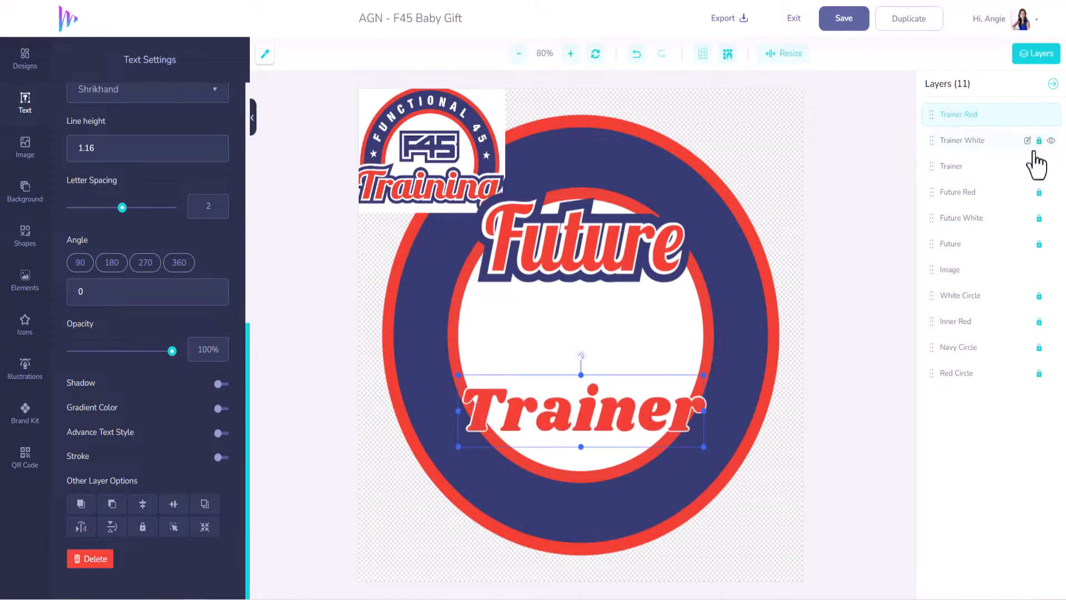
- Set the Trainer White stroke width to 14.2 and rename the remaining "Trainer" layer "Trainer Blue"
left_click(978, 146)
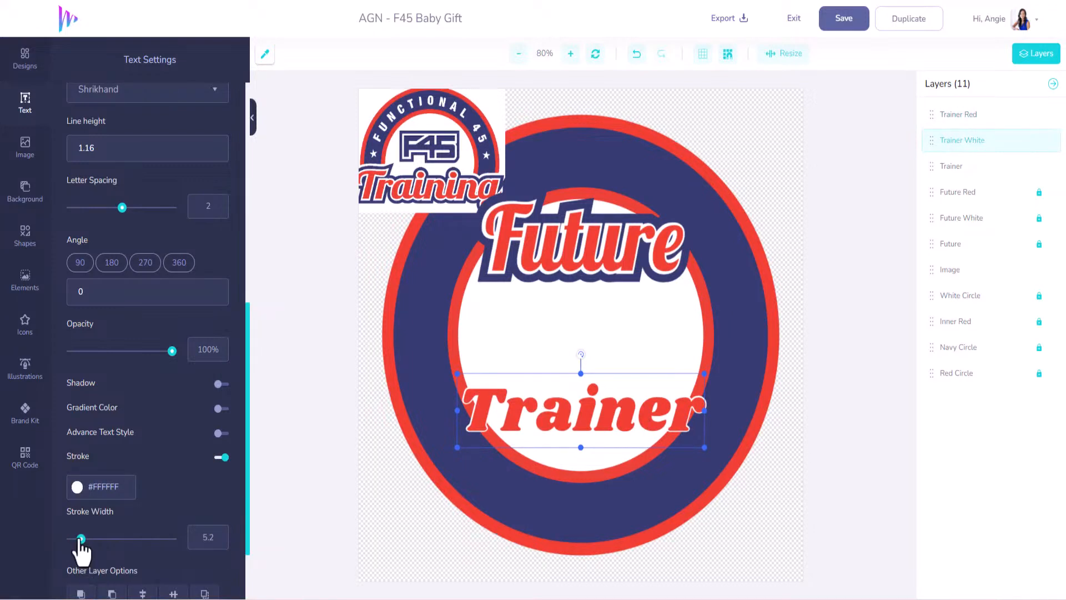
left_click_drag(81, 540, 100, 540)
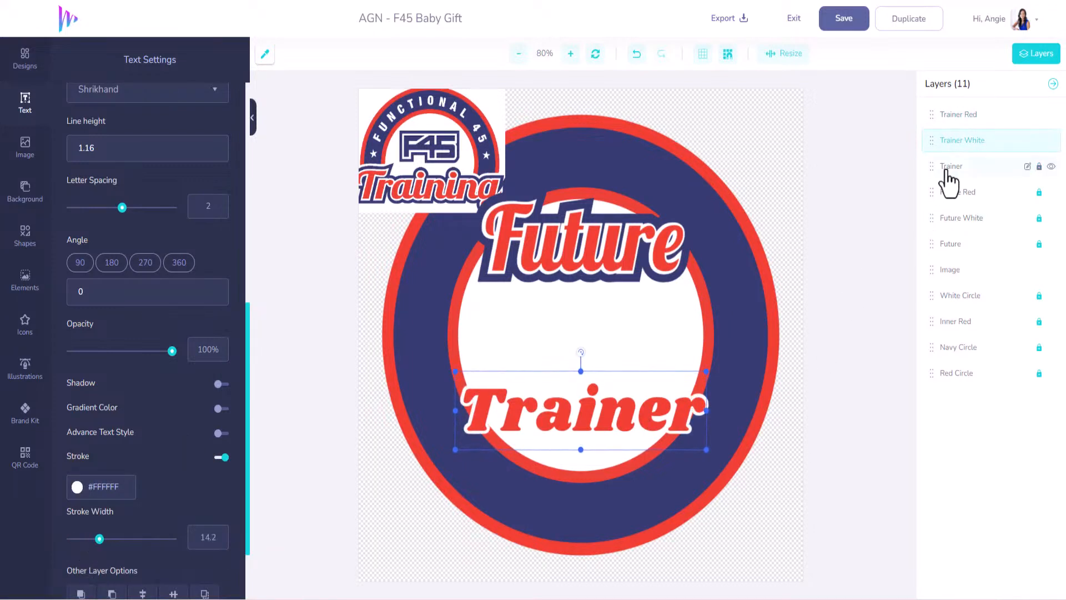
left_click(1014, 170)
double_click(998, 168)
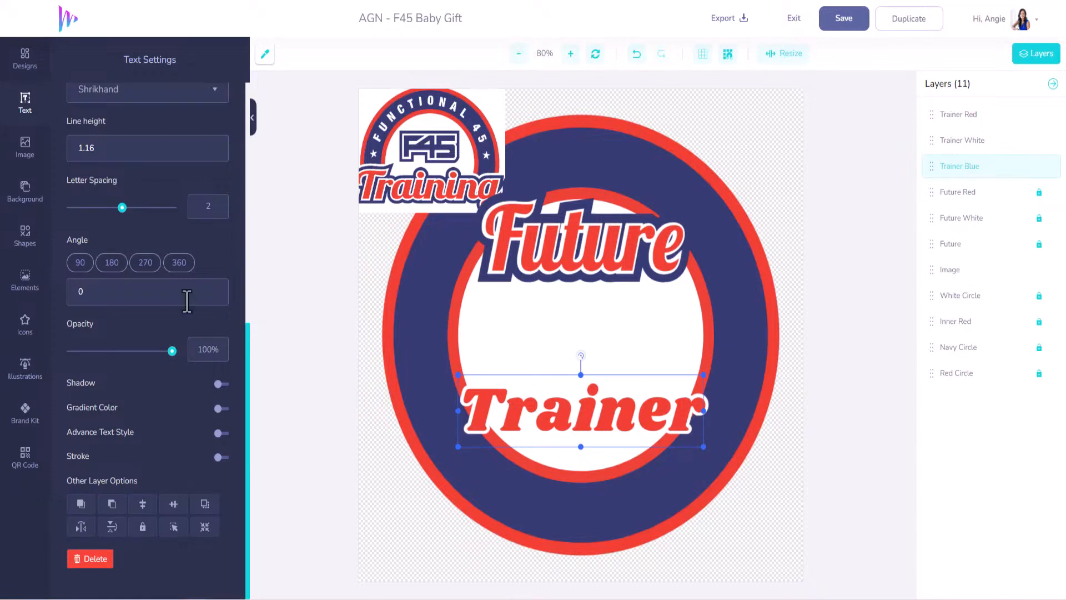
- Copy the Navy Circle's color #363B73 and apply it as the text color of the Trainer Blue layer
left_click(264, 56)
left_click(555, 139)
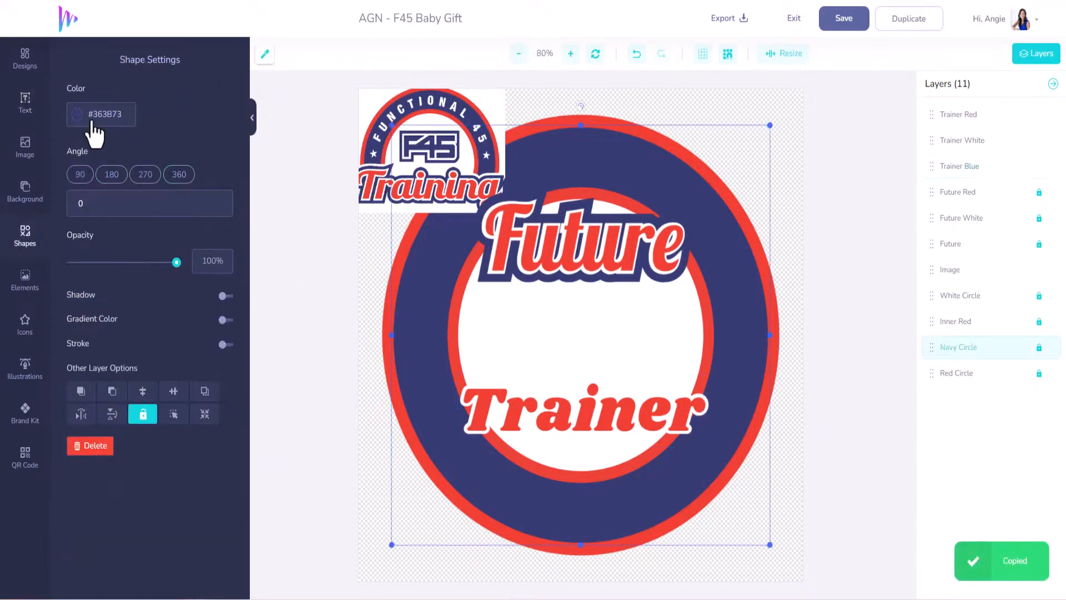
left_click(120, 129)
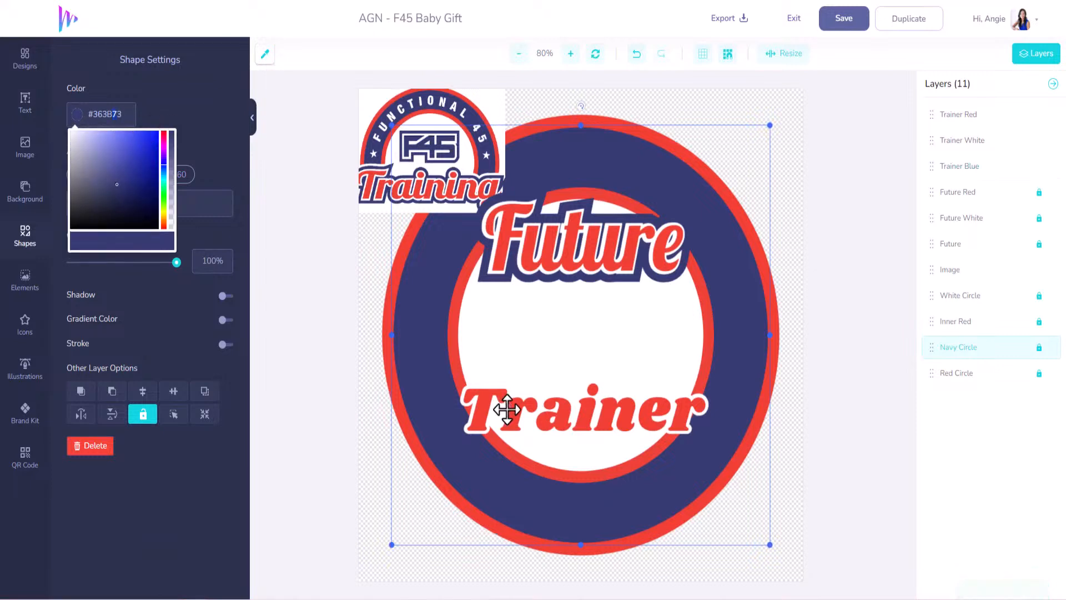
left_click(961, 166)
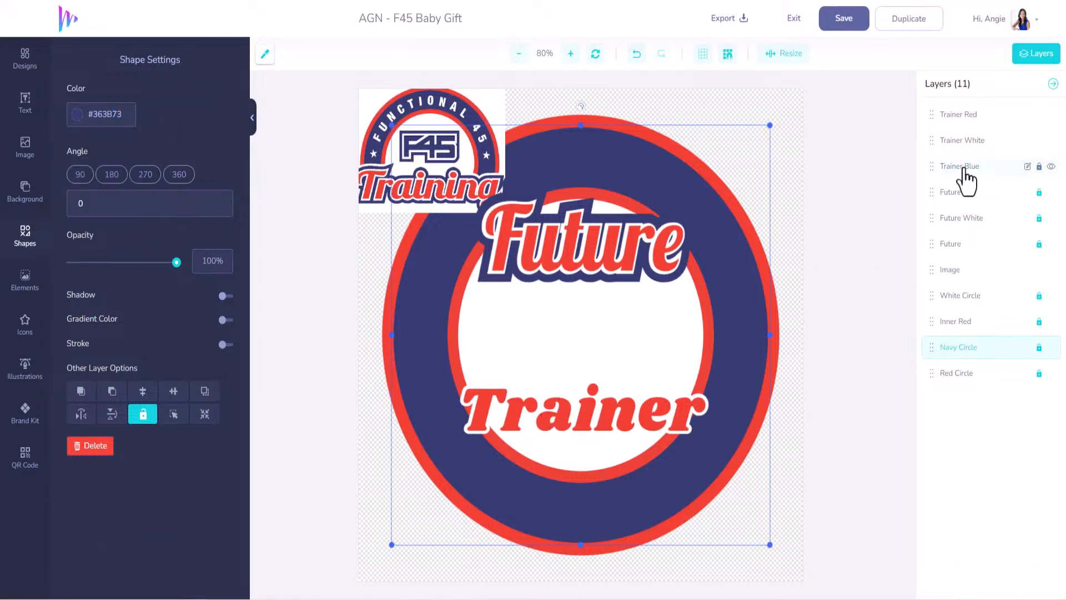
left_click(80, 338)
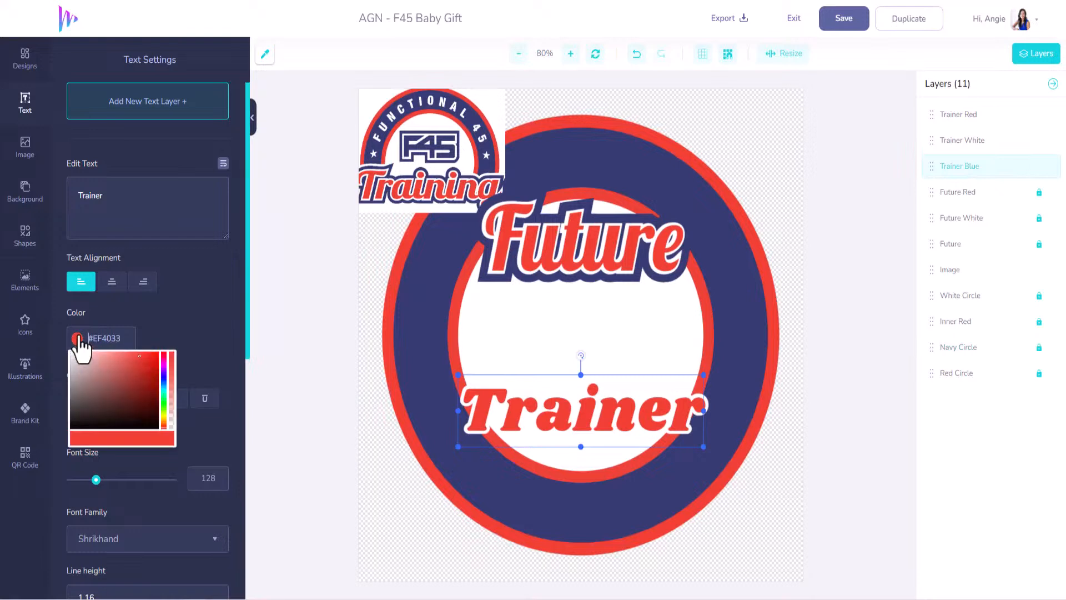
left_click_drag(115, 376, 55, 359)
key("ctrl+a")
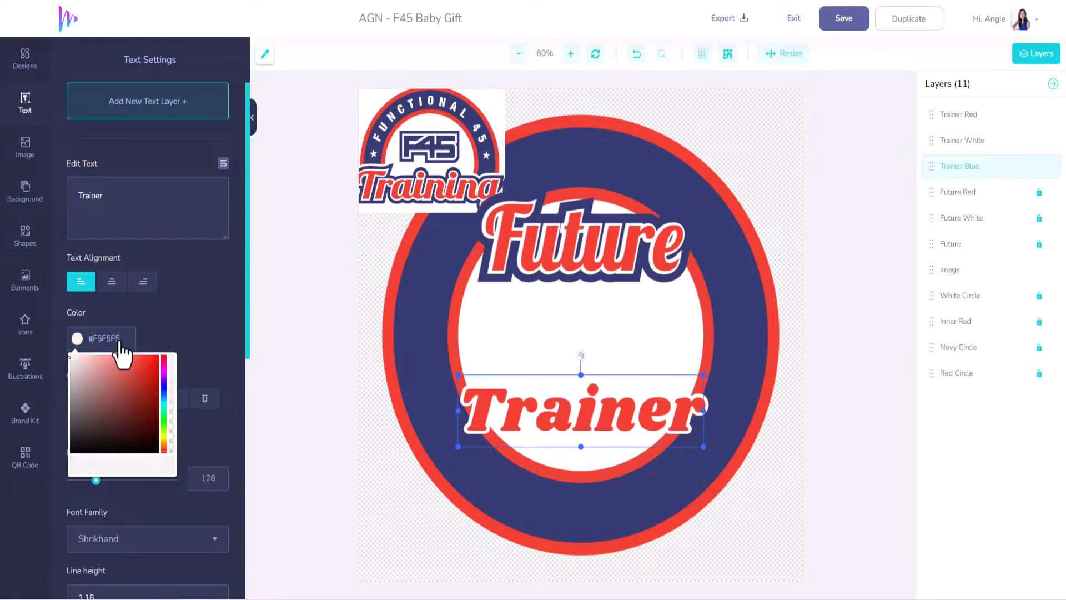
key("ctrl+v")
left_click(209, 329)
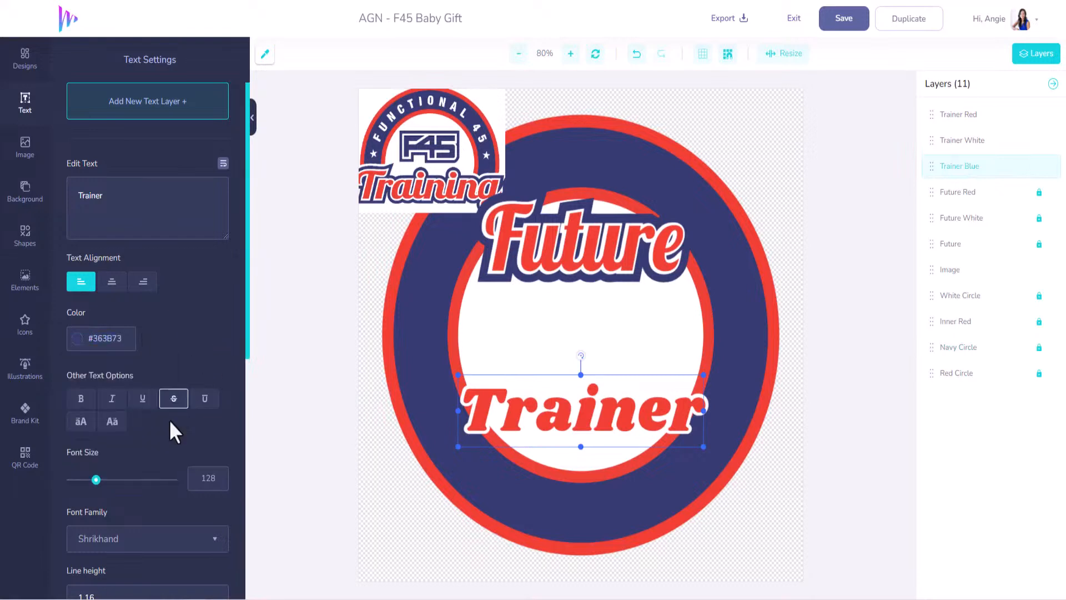
- Add a navy #363B73 stroke to the Trainer Blue text with a stroke width of 45.4
scroll(152, 441, "down", 8)
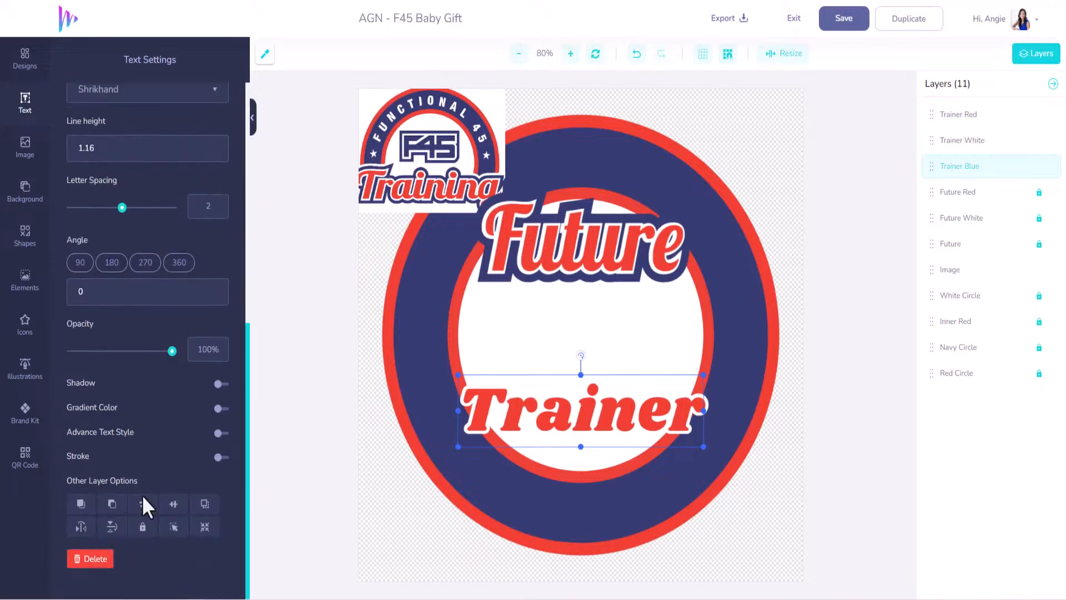
left_click(221, 456)
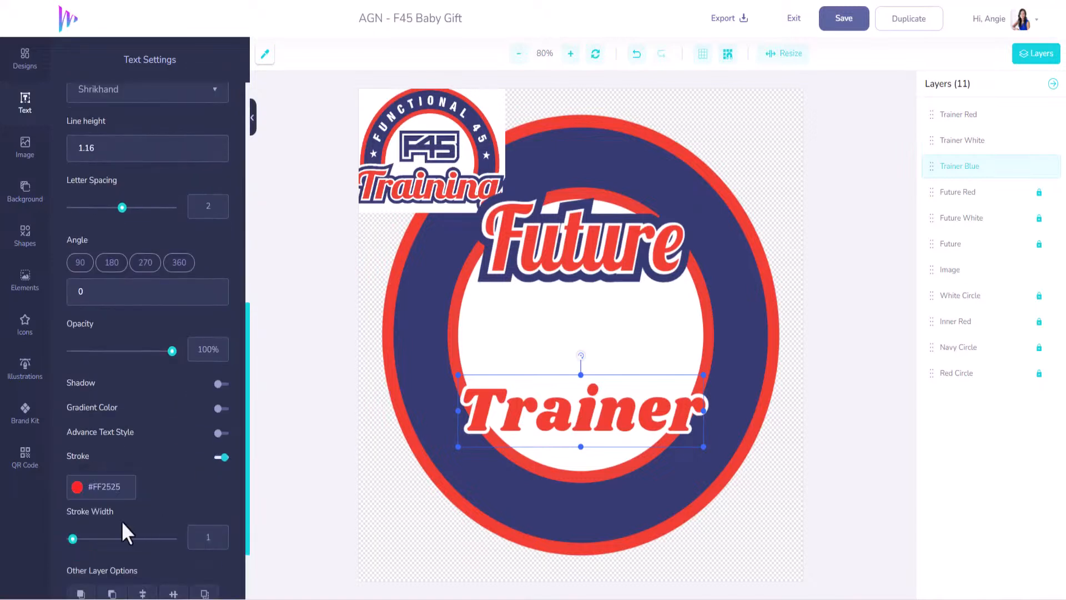
left_click(99, 495)
key("ctrl+a")
key("ctrl+v")
left_click(214, 492)
left_click_drag(72, 538, 163, 539)
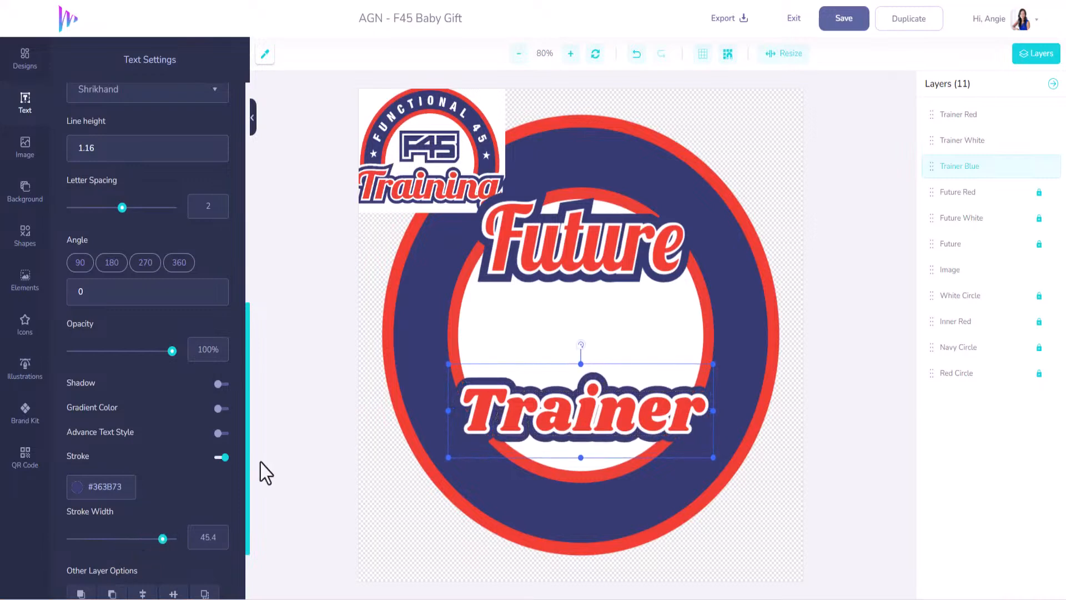
- Lock the Trainer Blue, Trainer White and Trainer Red layers
mouse_move(1021, 169)
left_click(1037, 140)
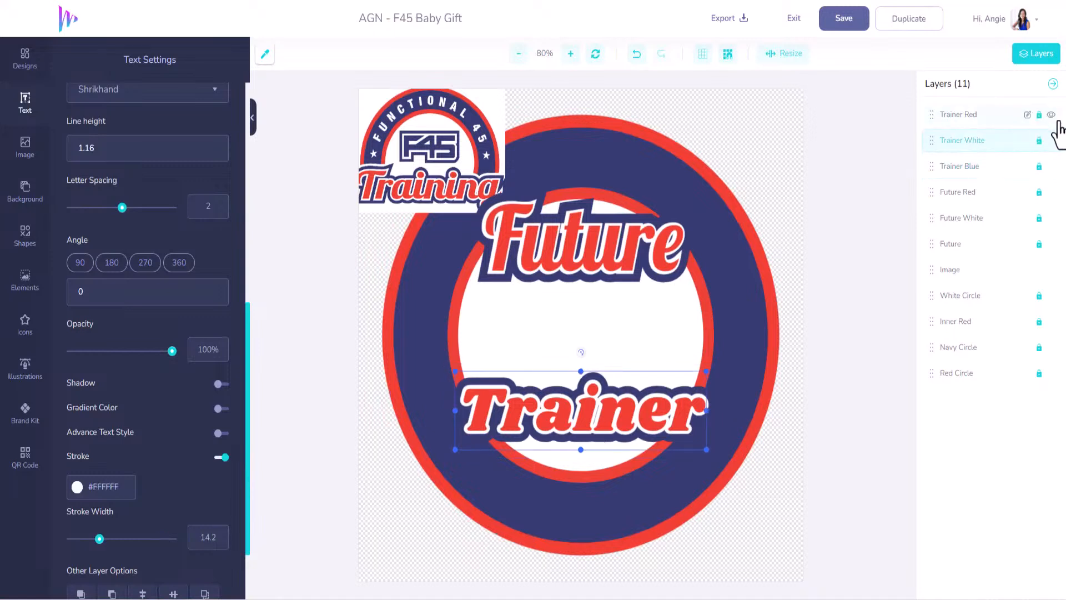
left_click(1057, 119)
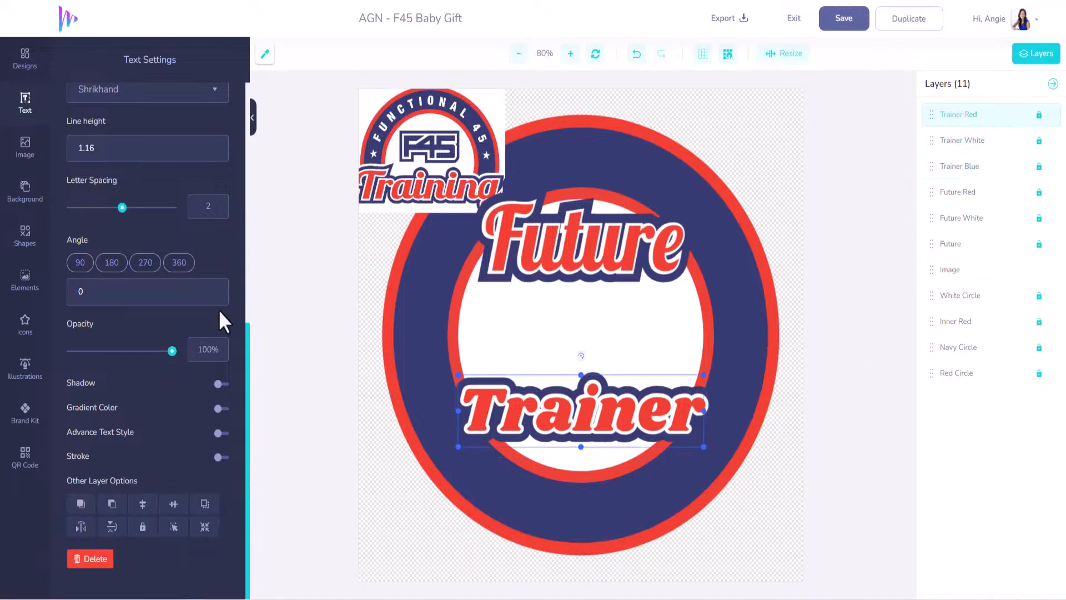
- Bring the F45 Training logo image to the top of the layer stack and enlarge it over the middle of the circles
left_click(25, 147)
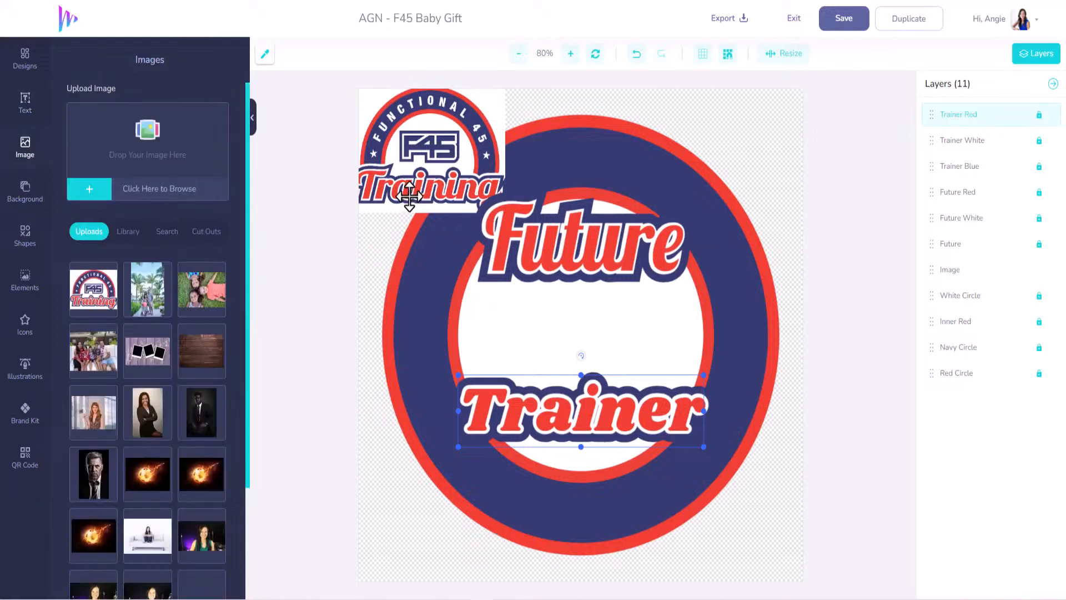
left_click(417, 158)
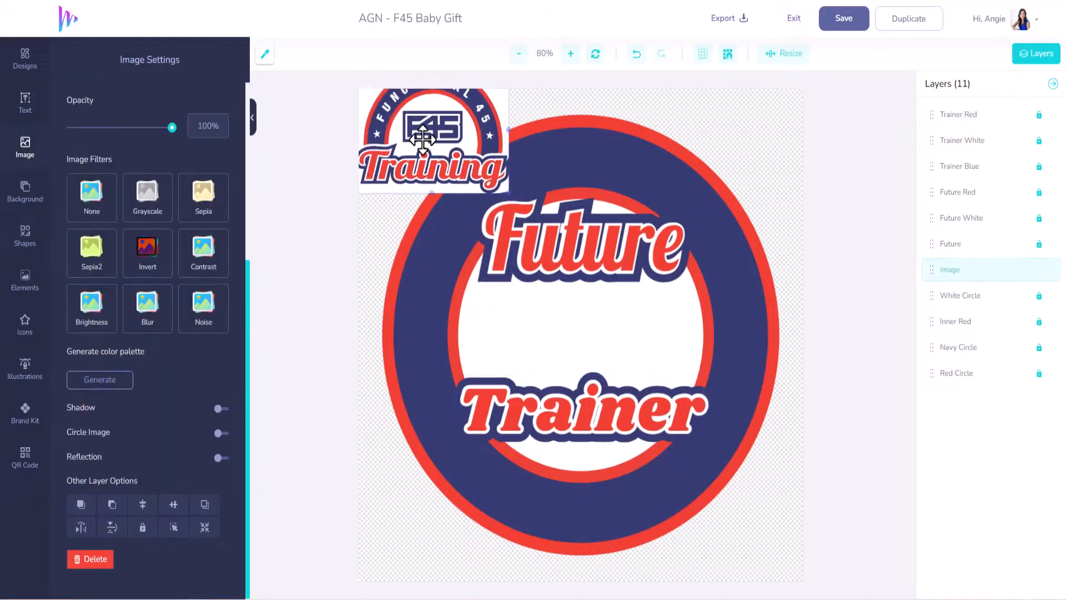
left_click_drag(416, 158, 438, 170)
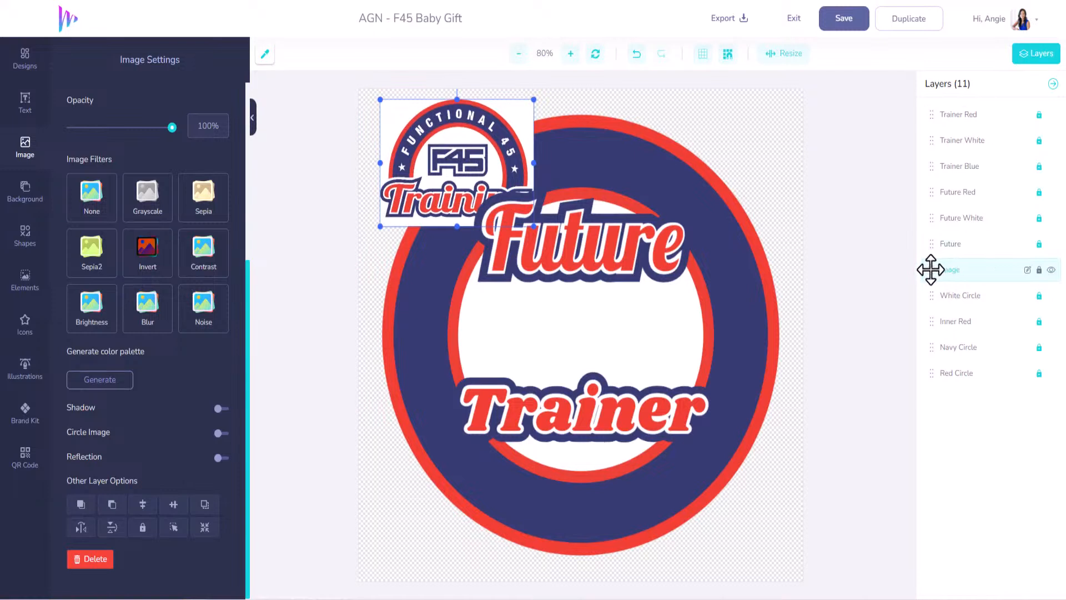
left_click_drag(930, 267, 921, 114)
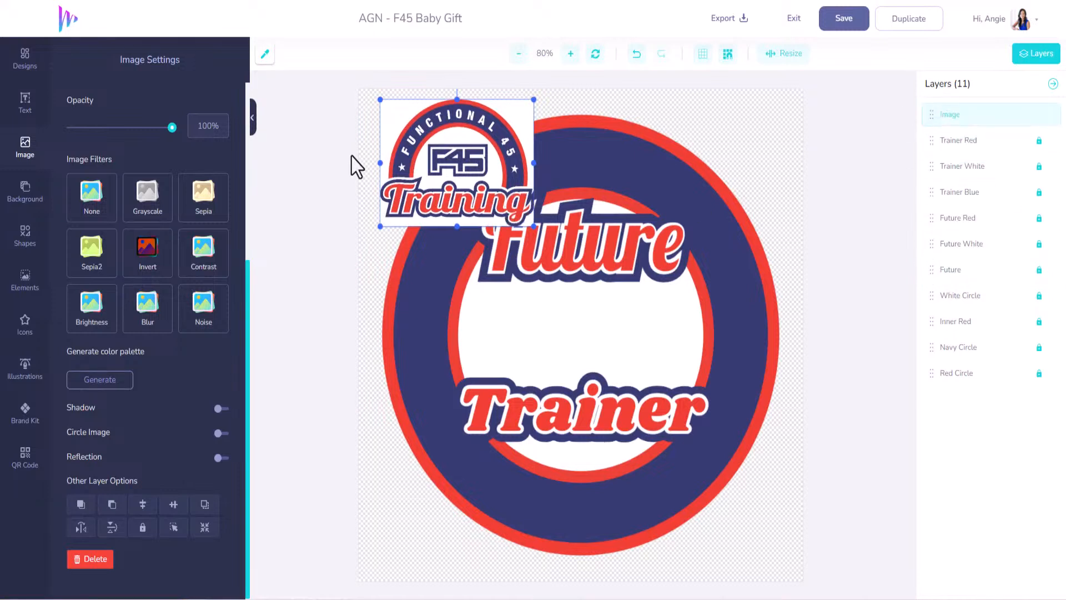
left_click_drag(454, 157, 558, 317)
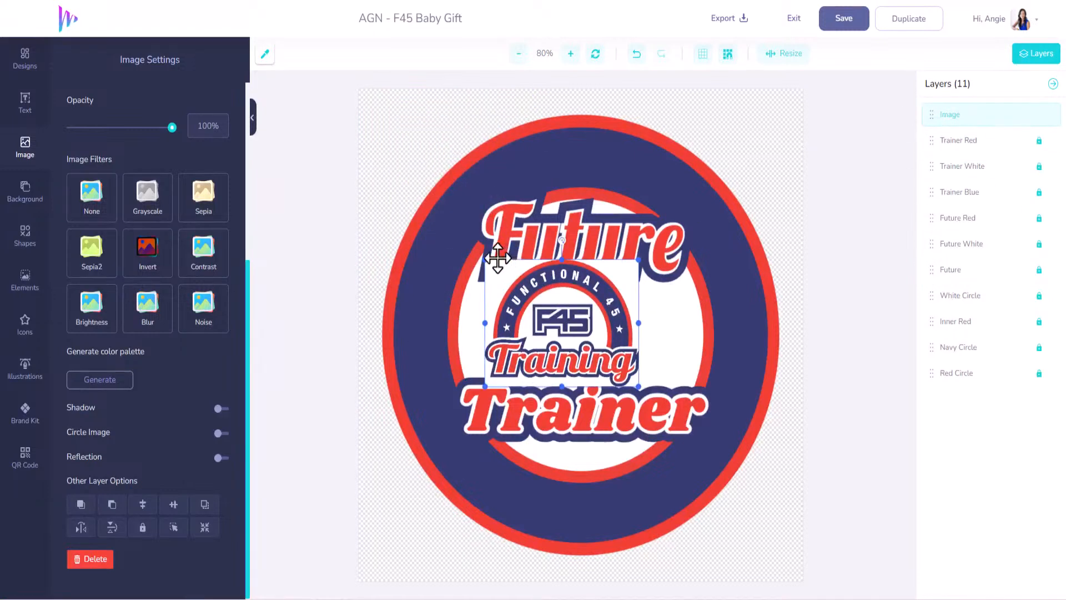
left_click_drag(484, 259, 376, 166)
left_click_drag(492, 300, 547, 306)
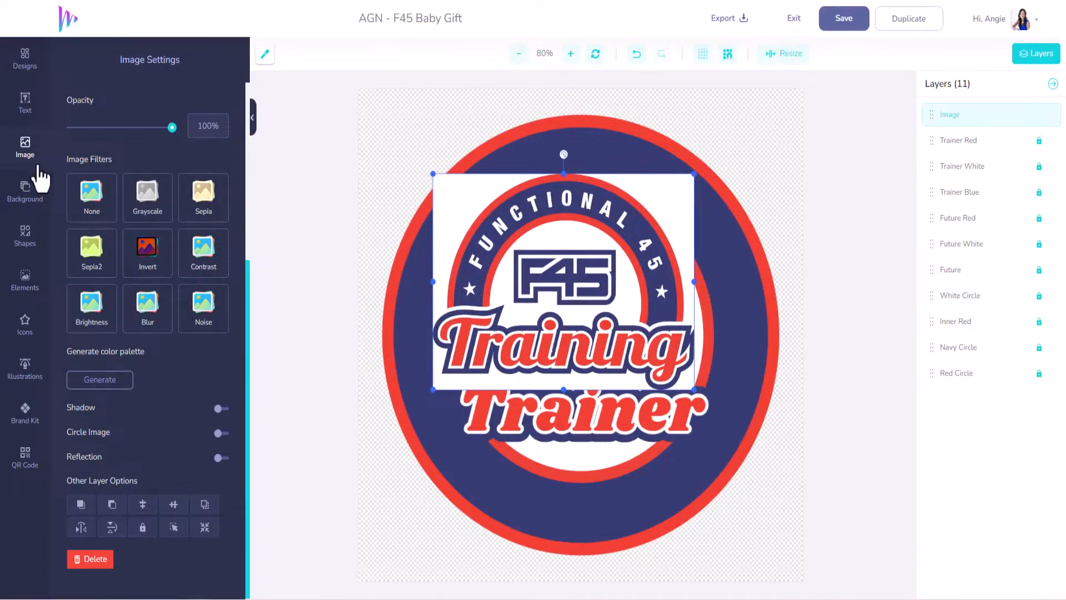
- Crop the logo image on all four sides so only the central F45 mark remains
scroll(144, 202, "up", 5)
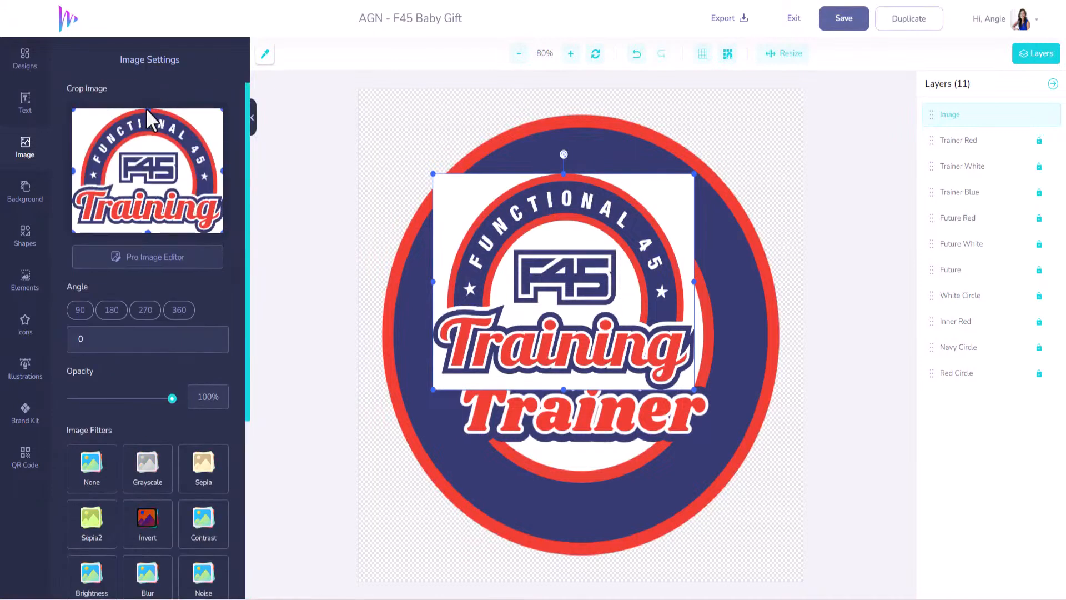
left_click_drag(145, 109, 143, 149)
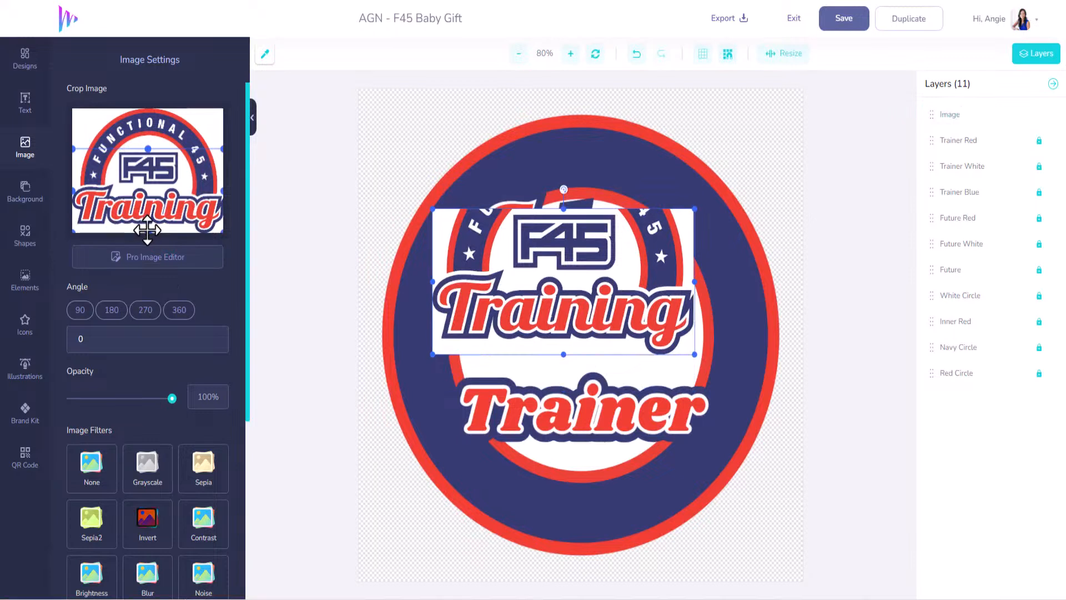
left_click_drag(147, 229, 149, 183)
left_click_drag(72, 167, 109, 167)
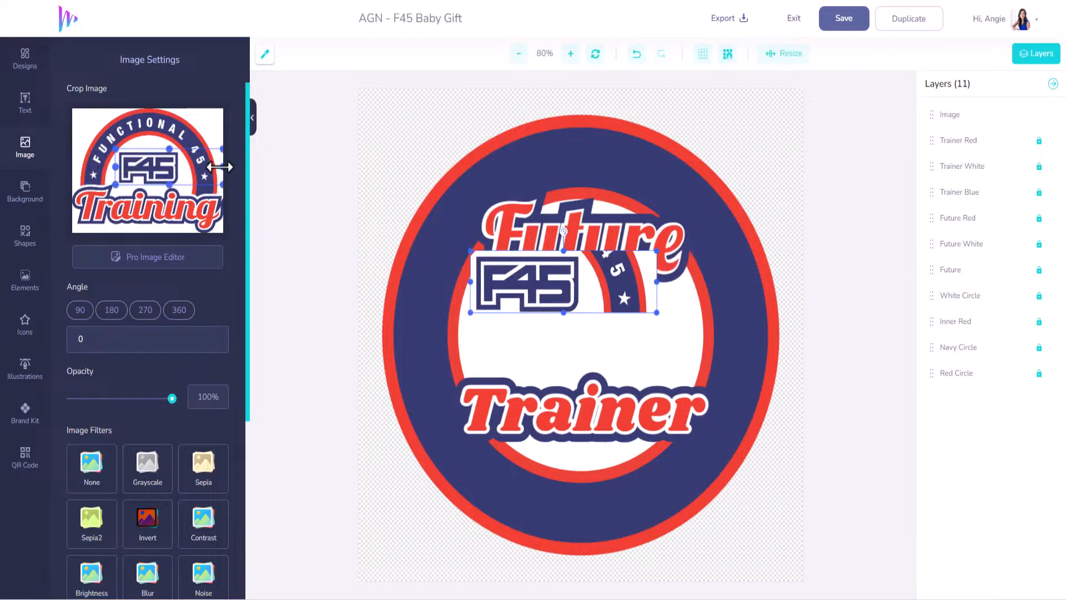
left_click_drag(220, 167, 180, 167)
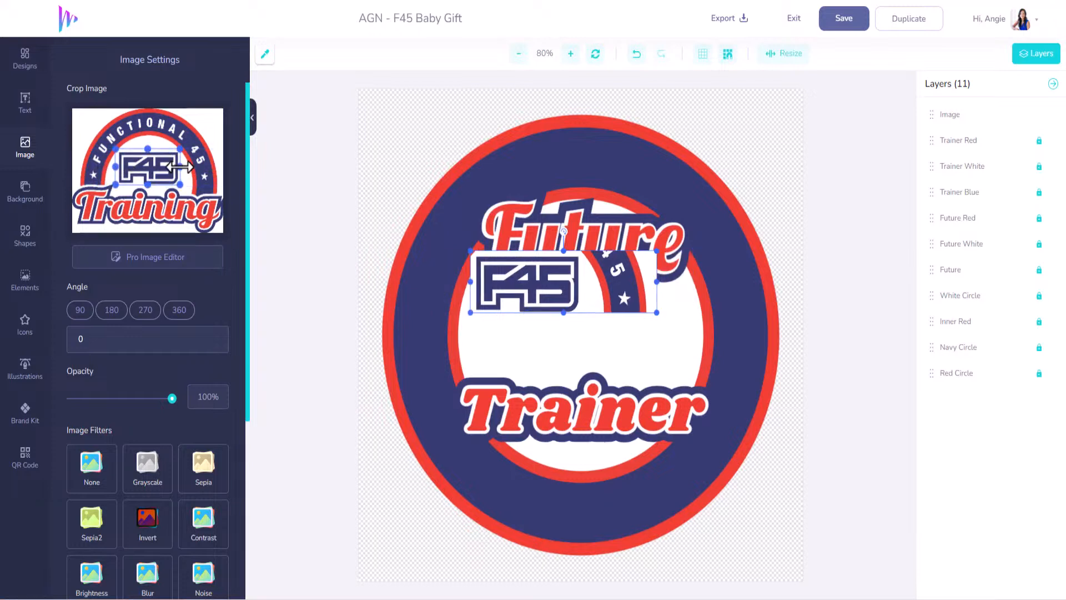
left_click_drag(116, 166, 118, 166)
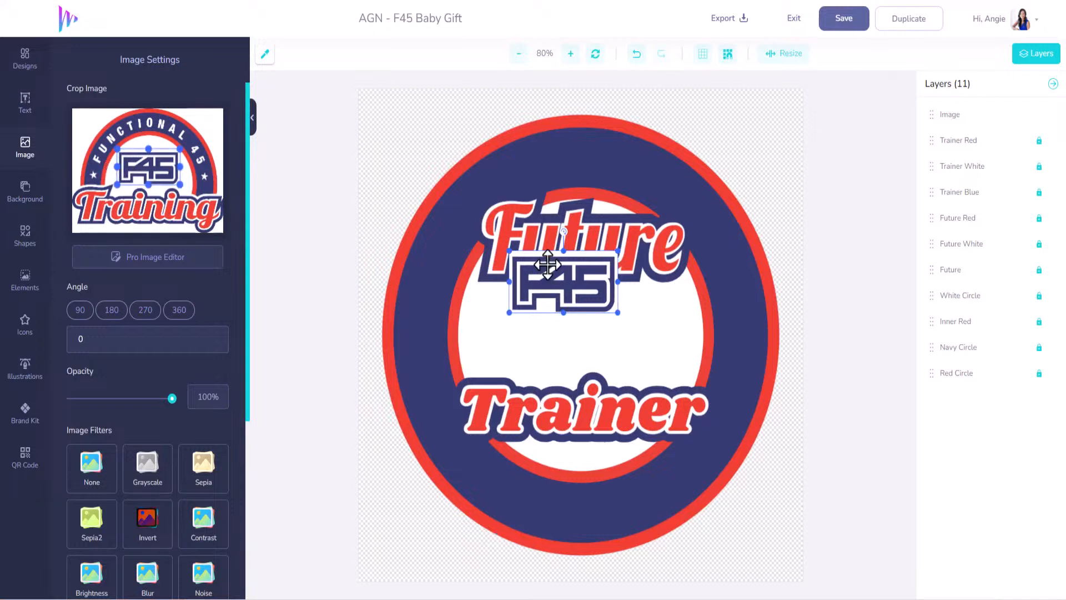
- Enlarge the F45 mark, place its layer directly below the Future layer, and center it between the "Future" and "Trainer" lettering
left_click_drag(567, 291, 575, 308)
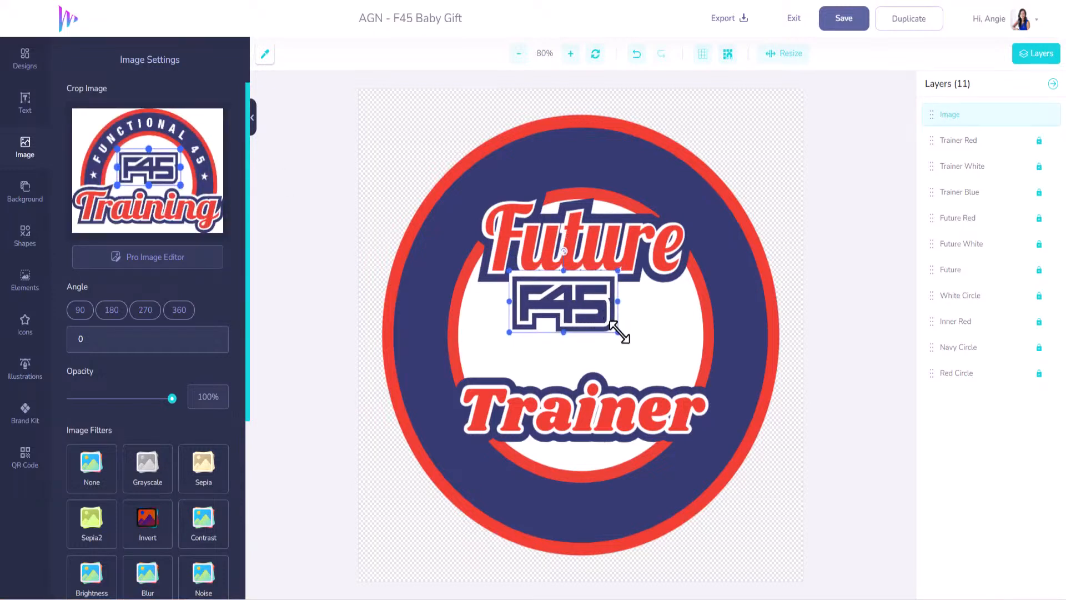
left_click_drag(624, 333, 659, 383)
left_click_drag(623, 336, 609, 344)
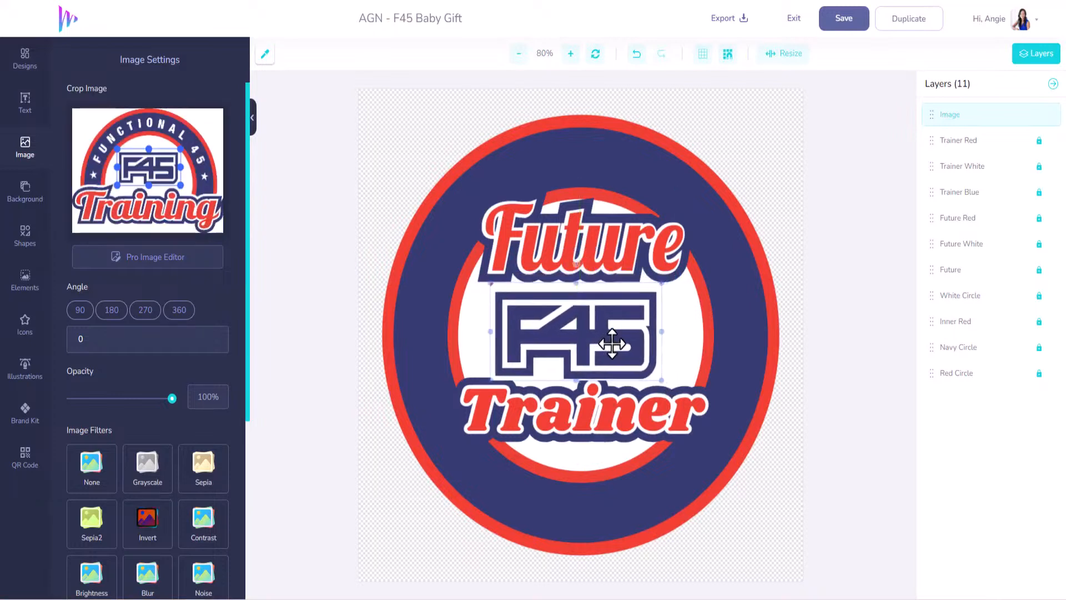
left_click_drag(932, 114, 933, 269)
left_click_drag(608, 336, 612, 337)
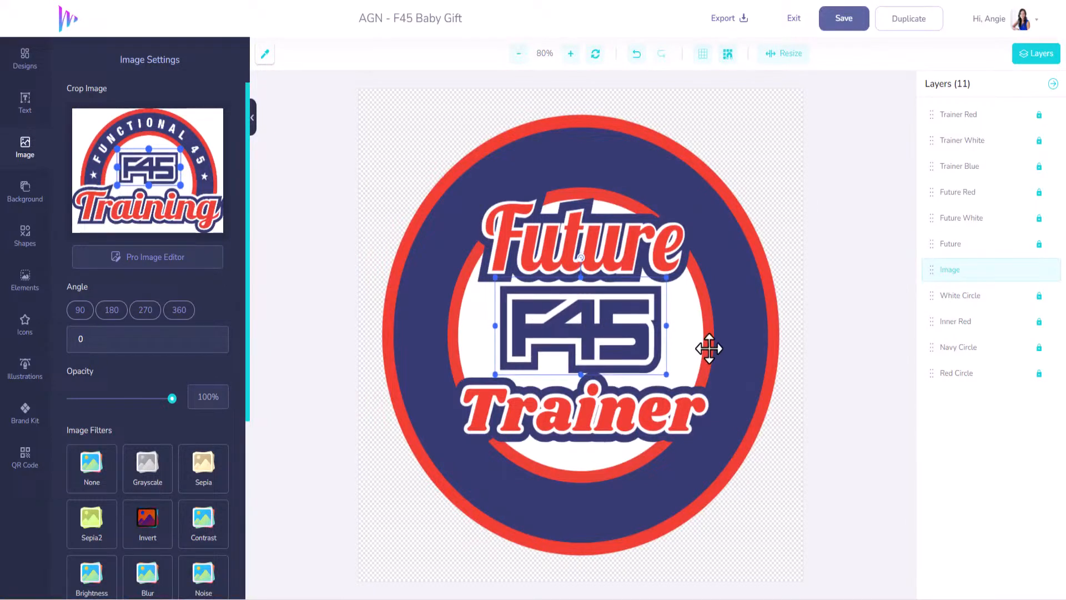
left_click(761, 231)
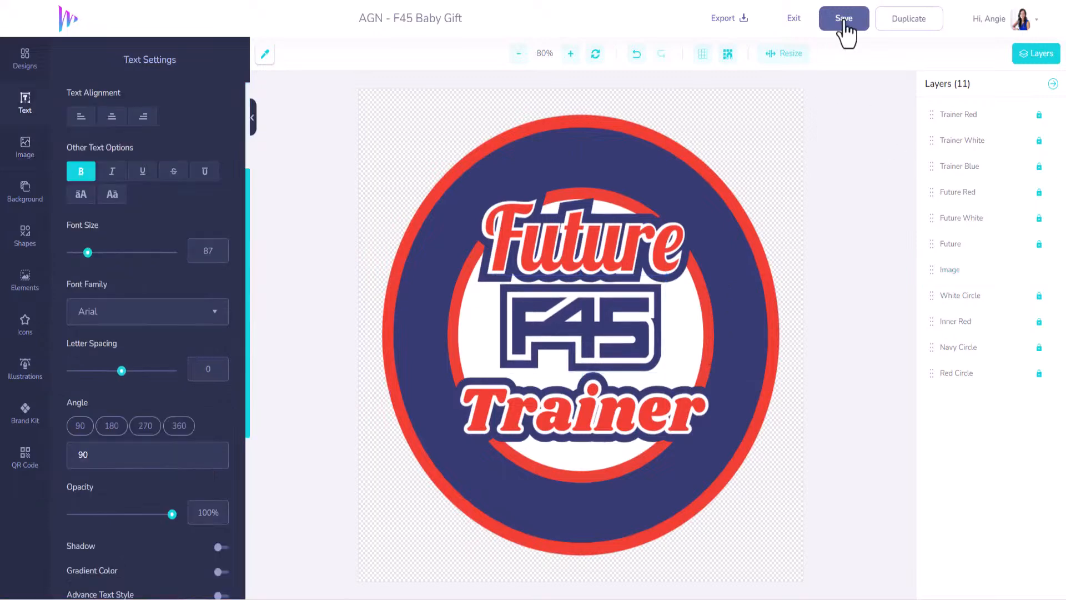
- Save the design and export it as a PNG at 300 DPI without a watermark
left_click(843, 27)
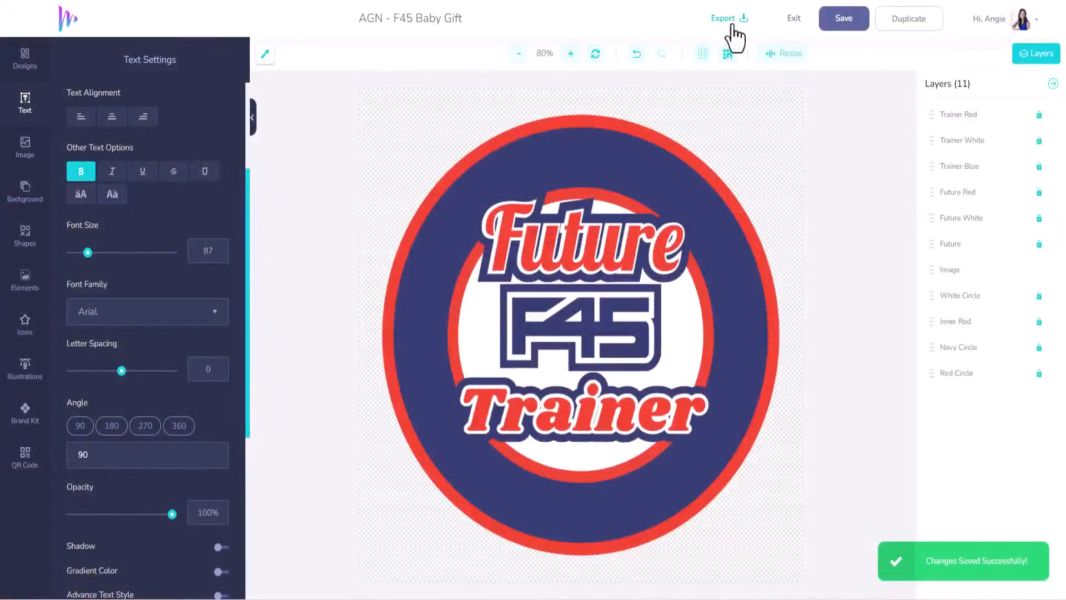
left_click(743, 21)
left_click(702, 133)
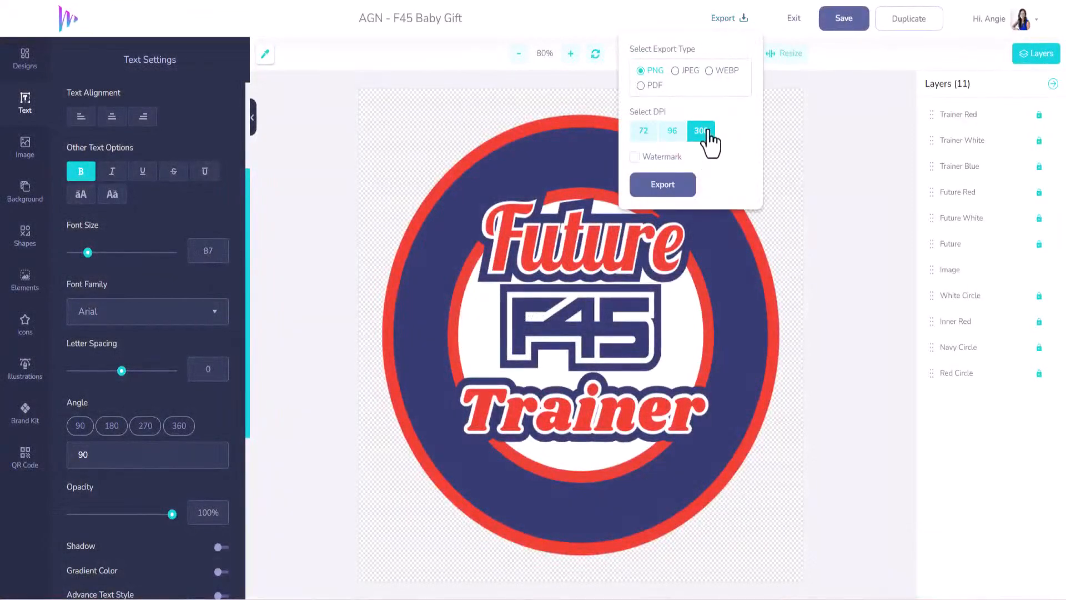
left_click(663, 189)
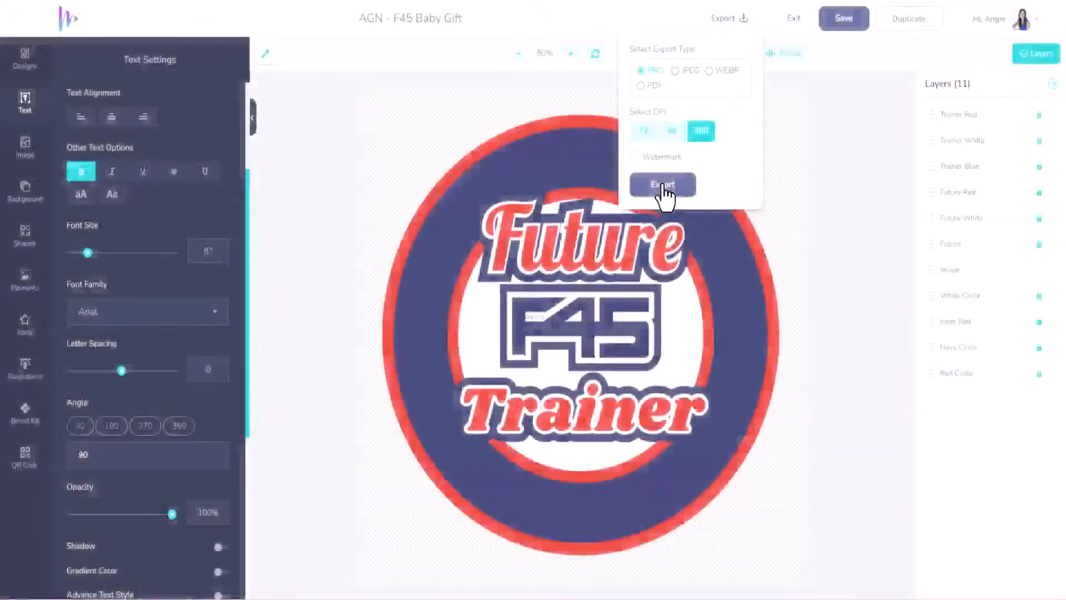